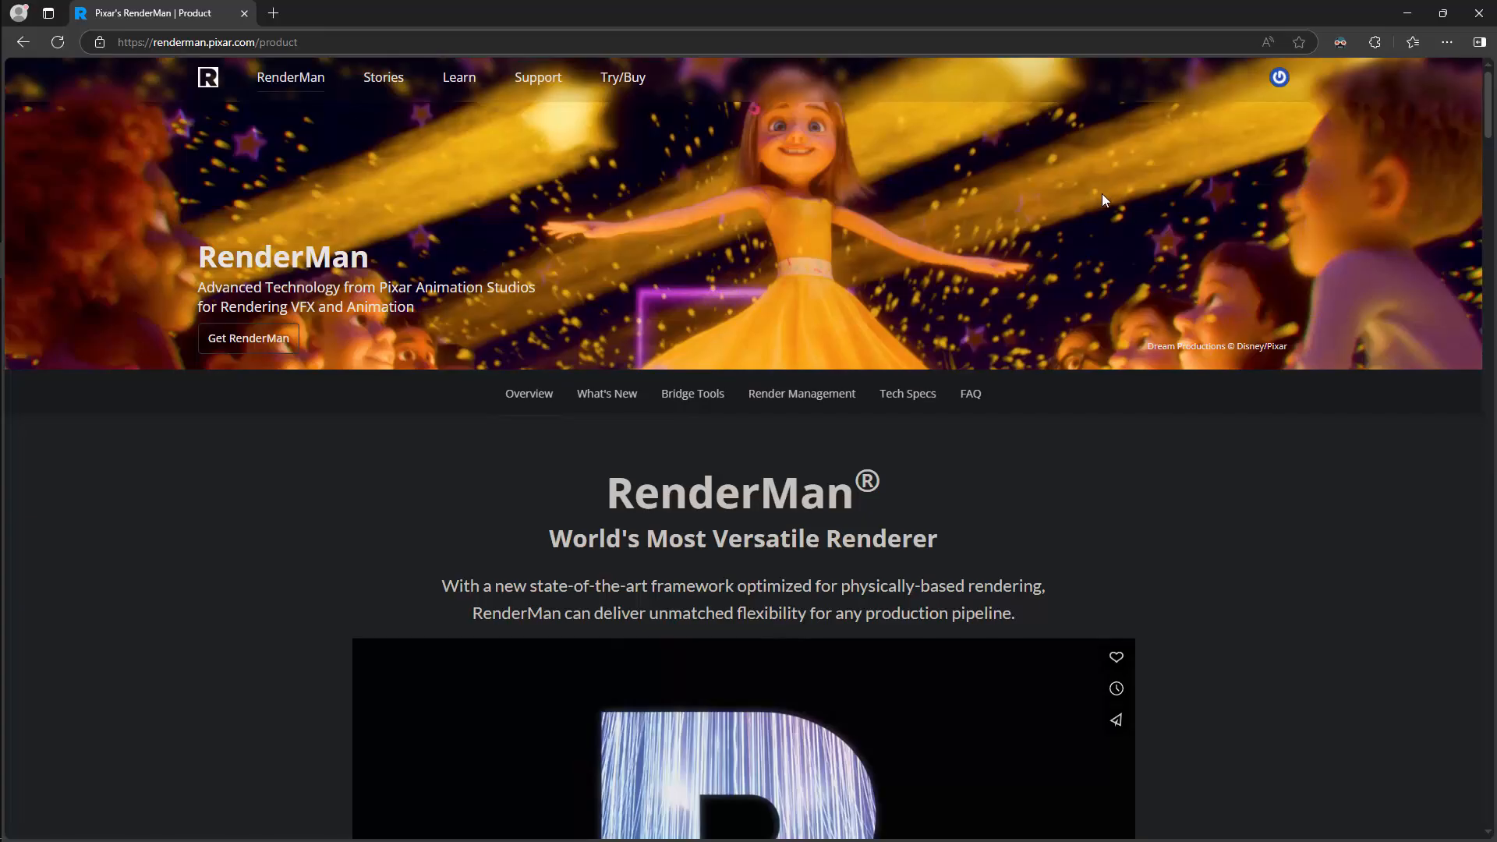
Open the registration form for the free-to-try Non-Commercial RenderMan from the Try/Buy page.
click(1279, 78)
click(641, 92)
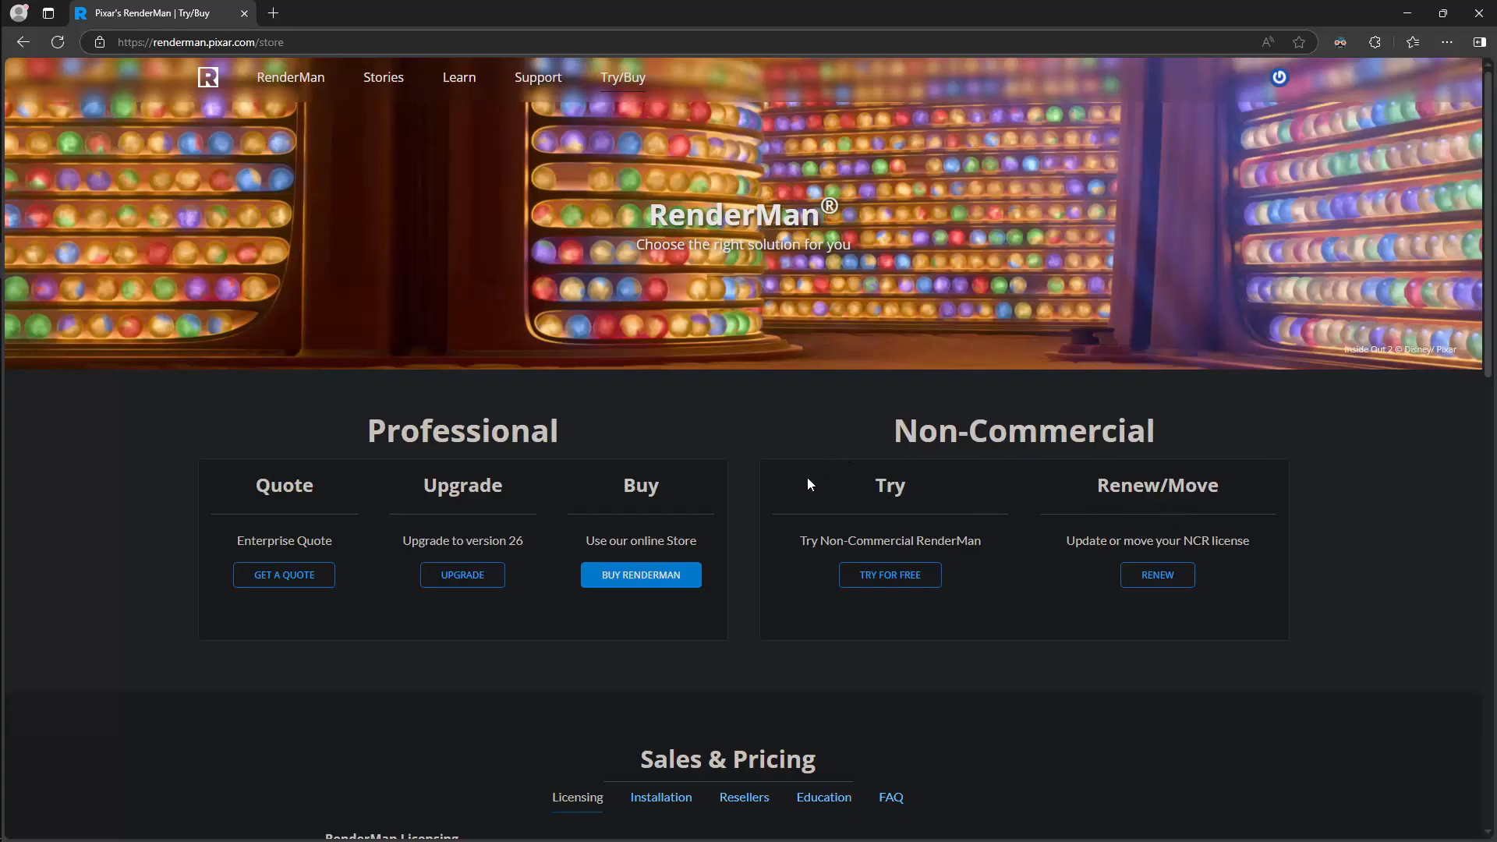
click(909, 578)
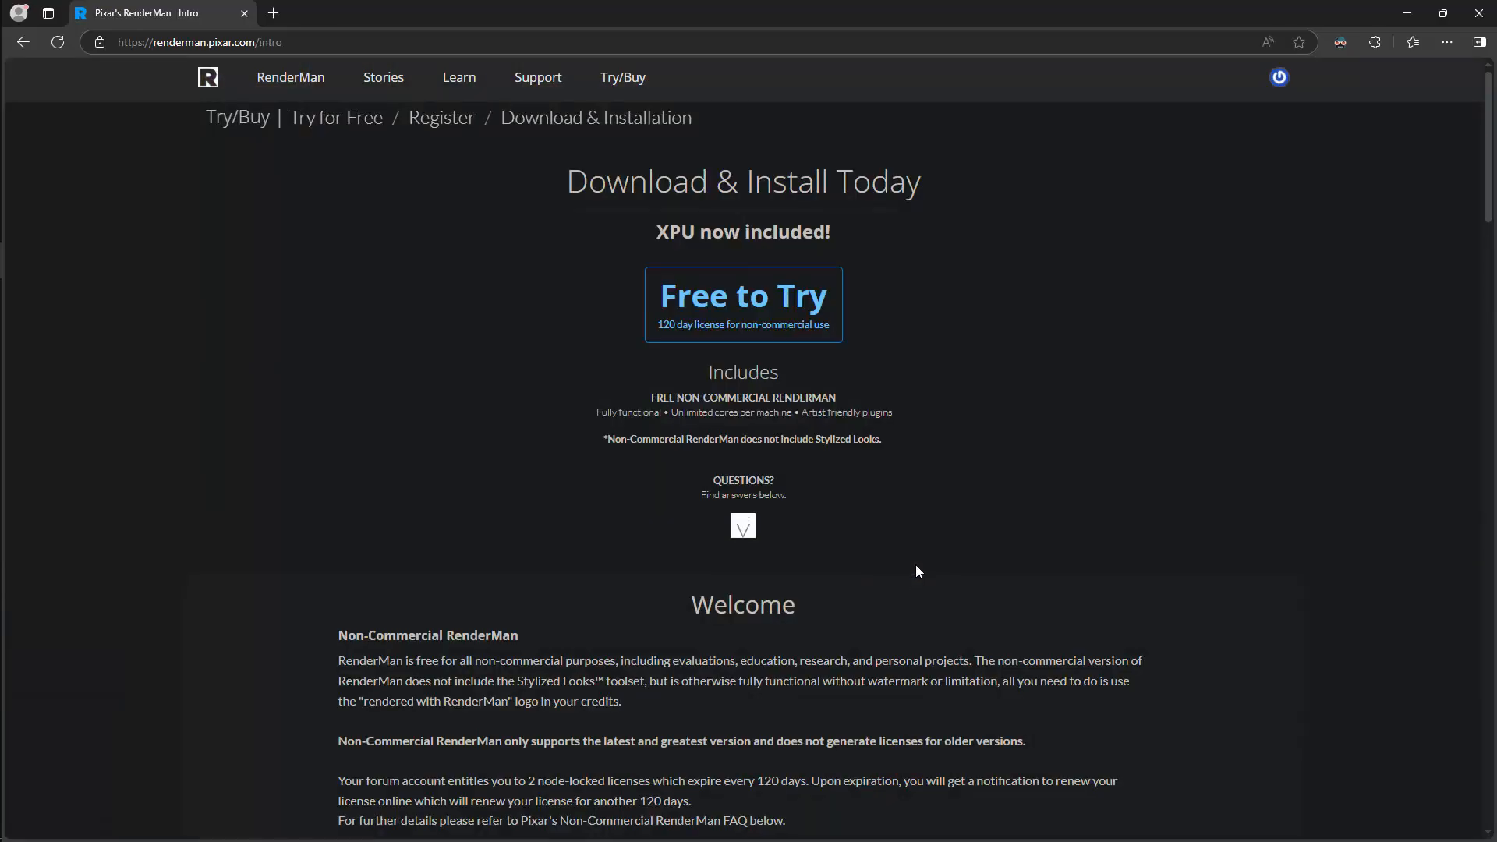
click(764, 312)
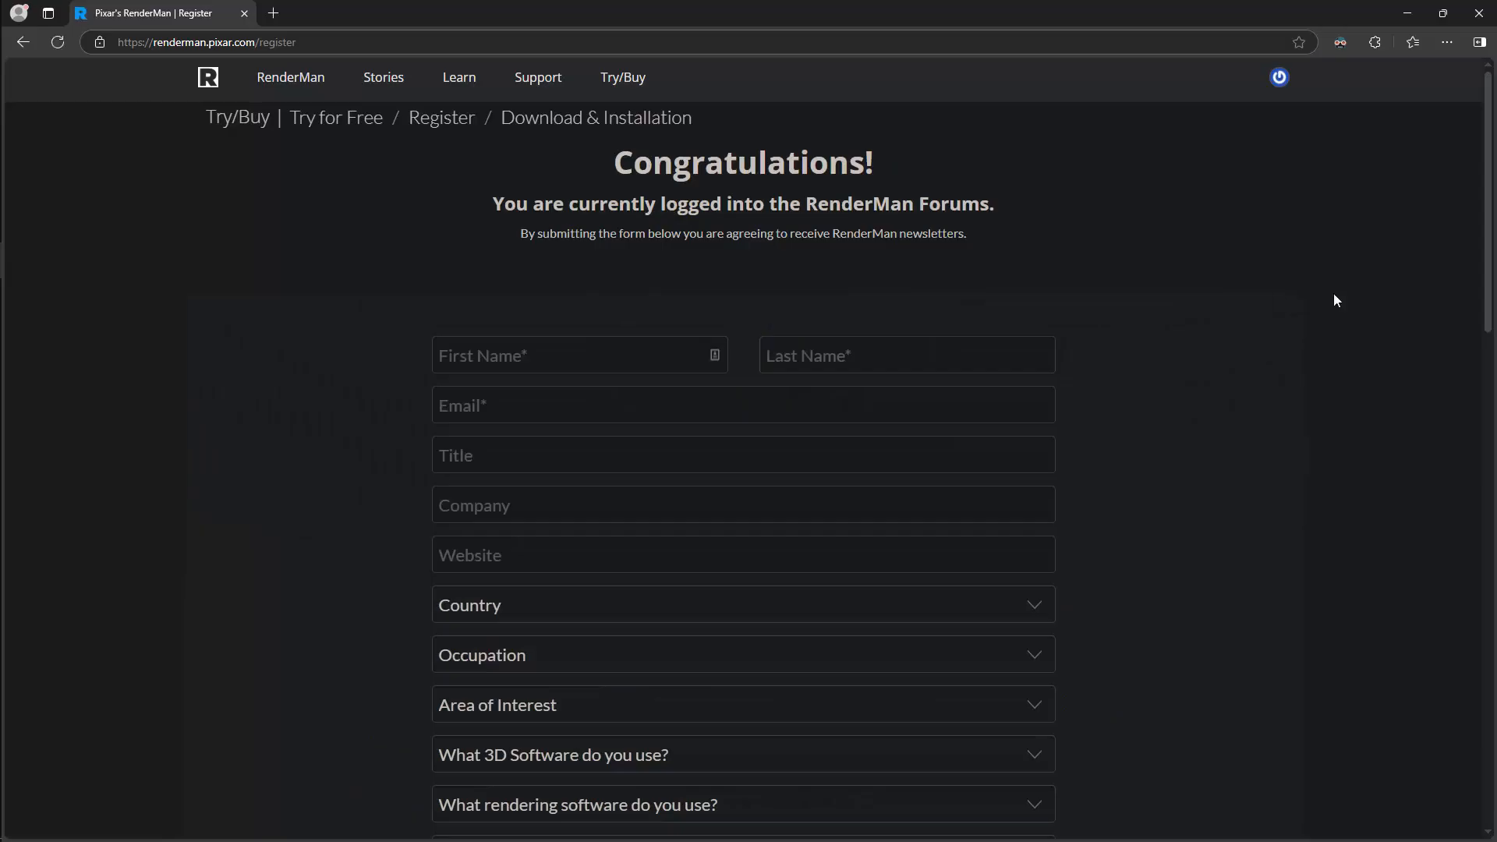
drag(1489, 257, 1414, 216)
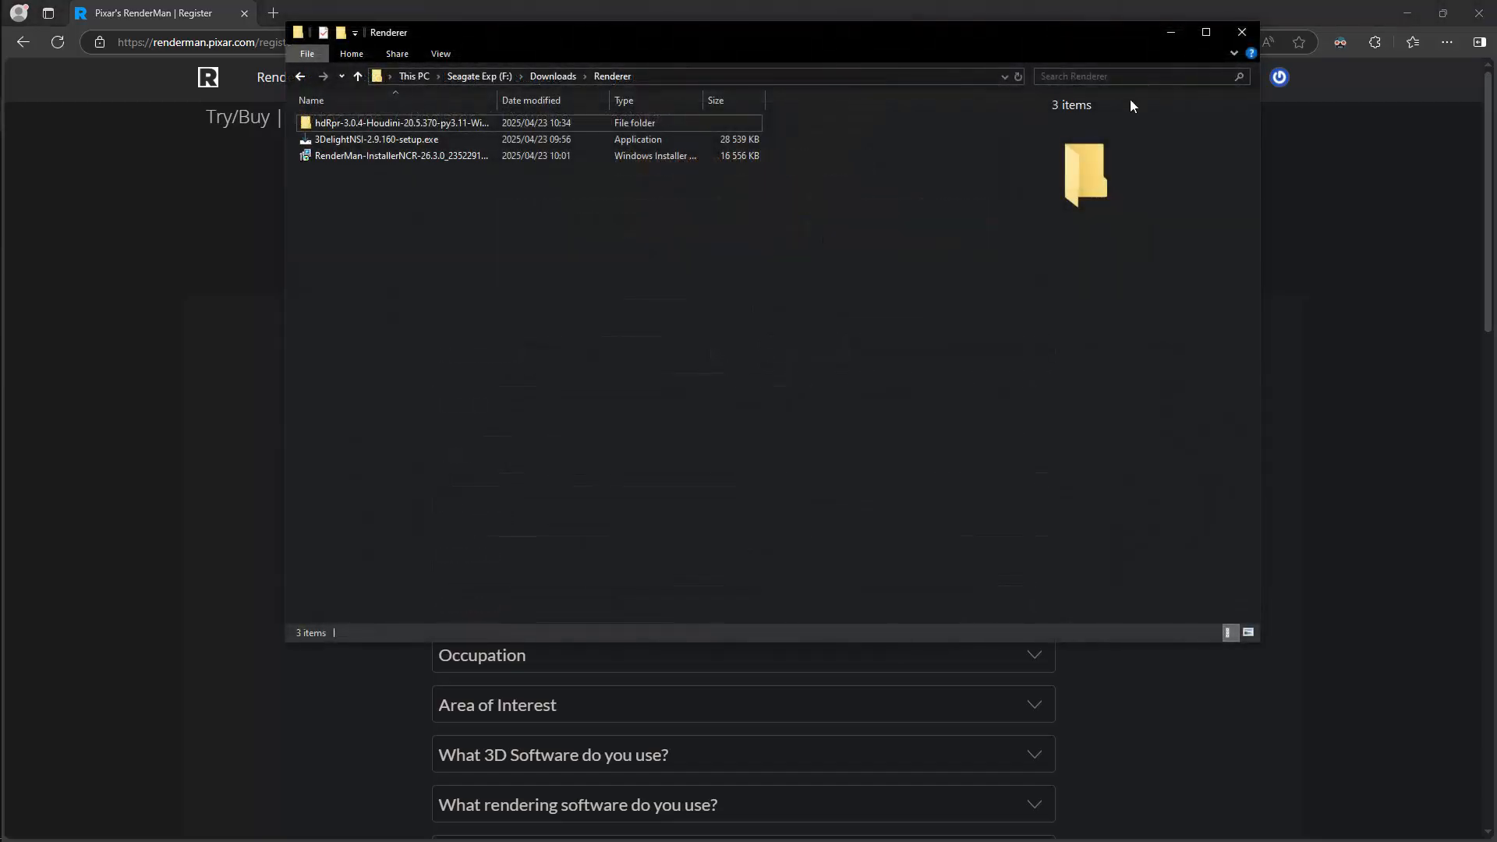
Launch the RenderMan-InstallerNCR-26.3.0 package from the Renderer folder and accept its license agreement.
click(409, 160)
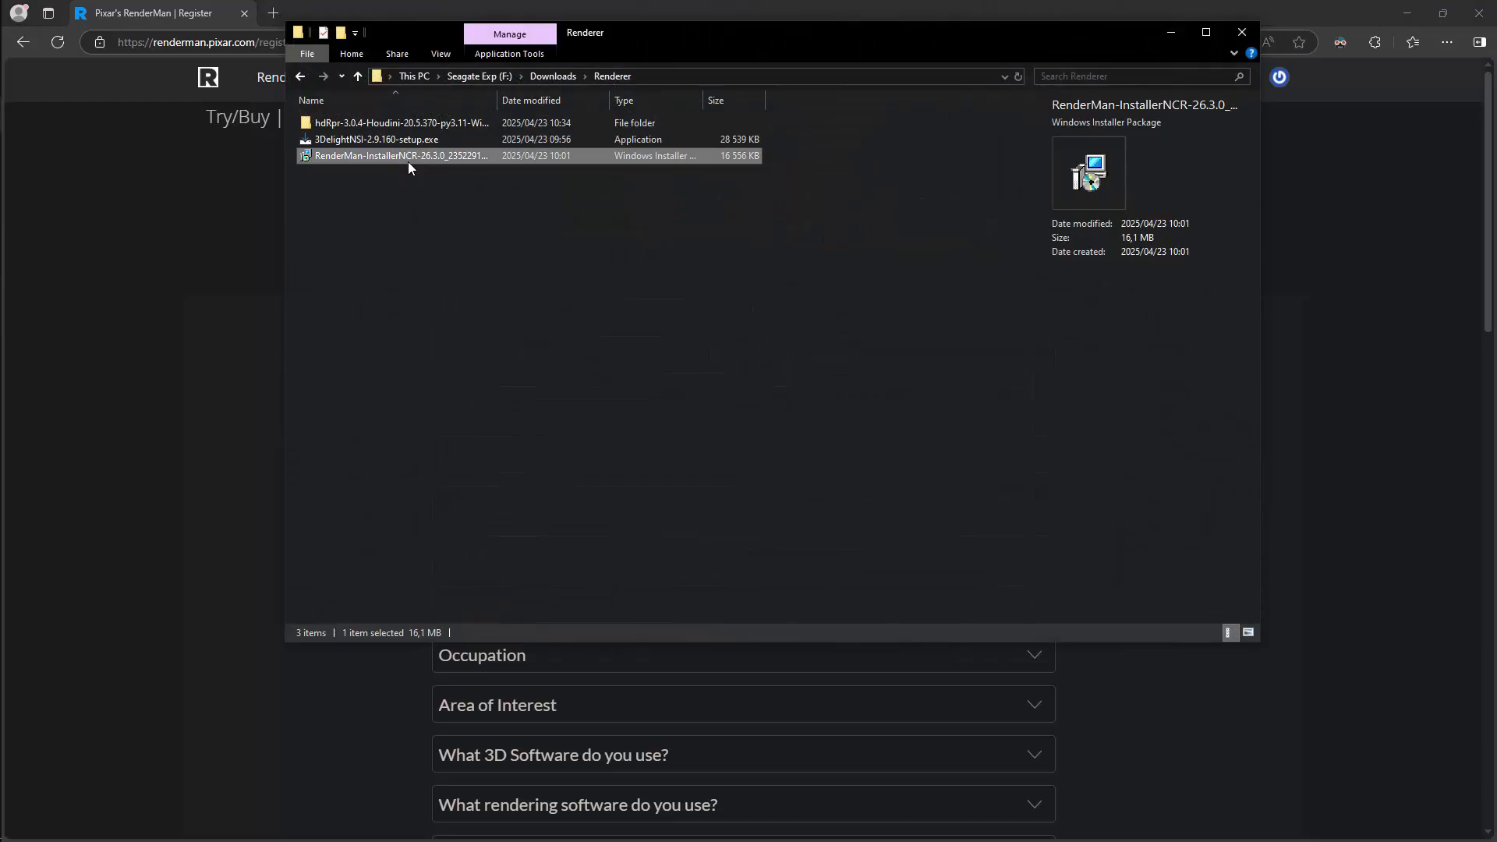
double_click(450, 157)
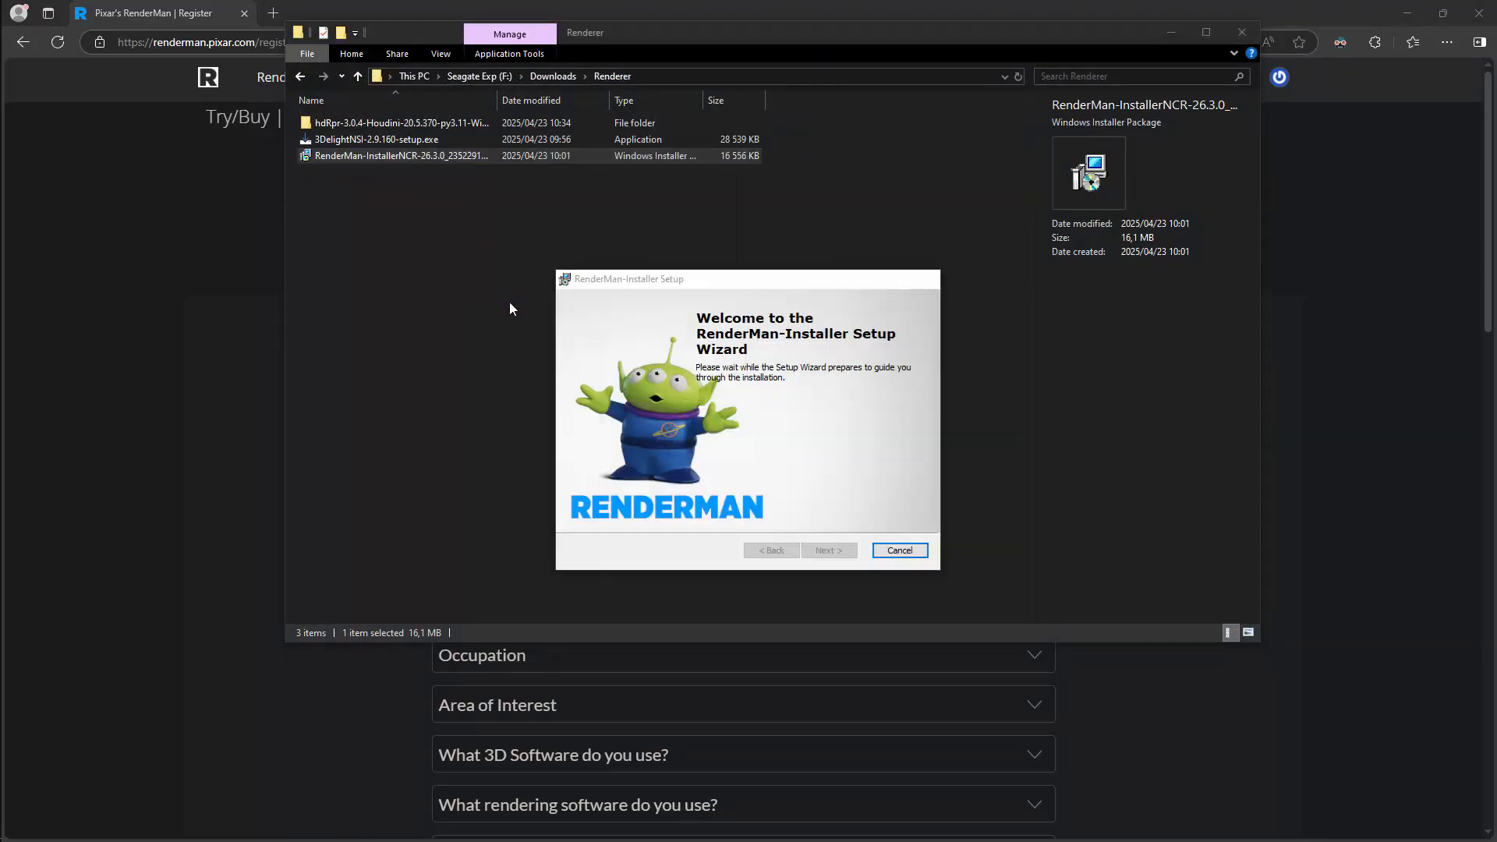
click(837, 549)
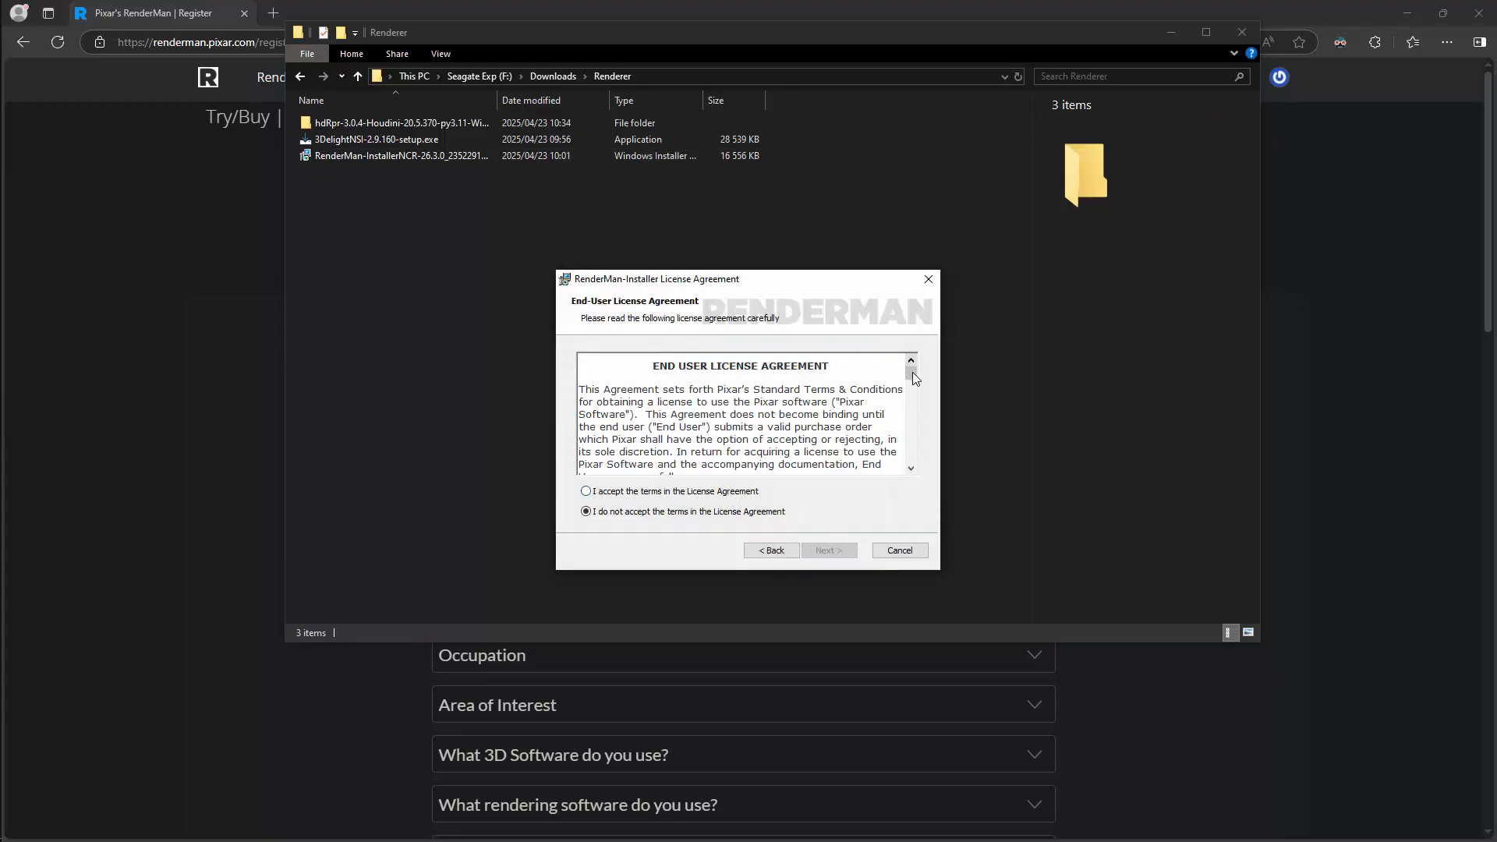
mouse_move(912, 372)
mouse_down()
mouse_move(928, 468)
mouse_move(920, 363)
mouse_move(928, 467)
mouse_up()
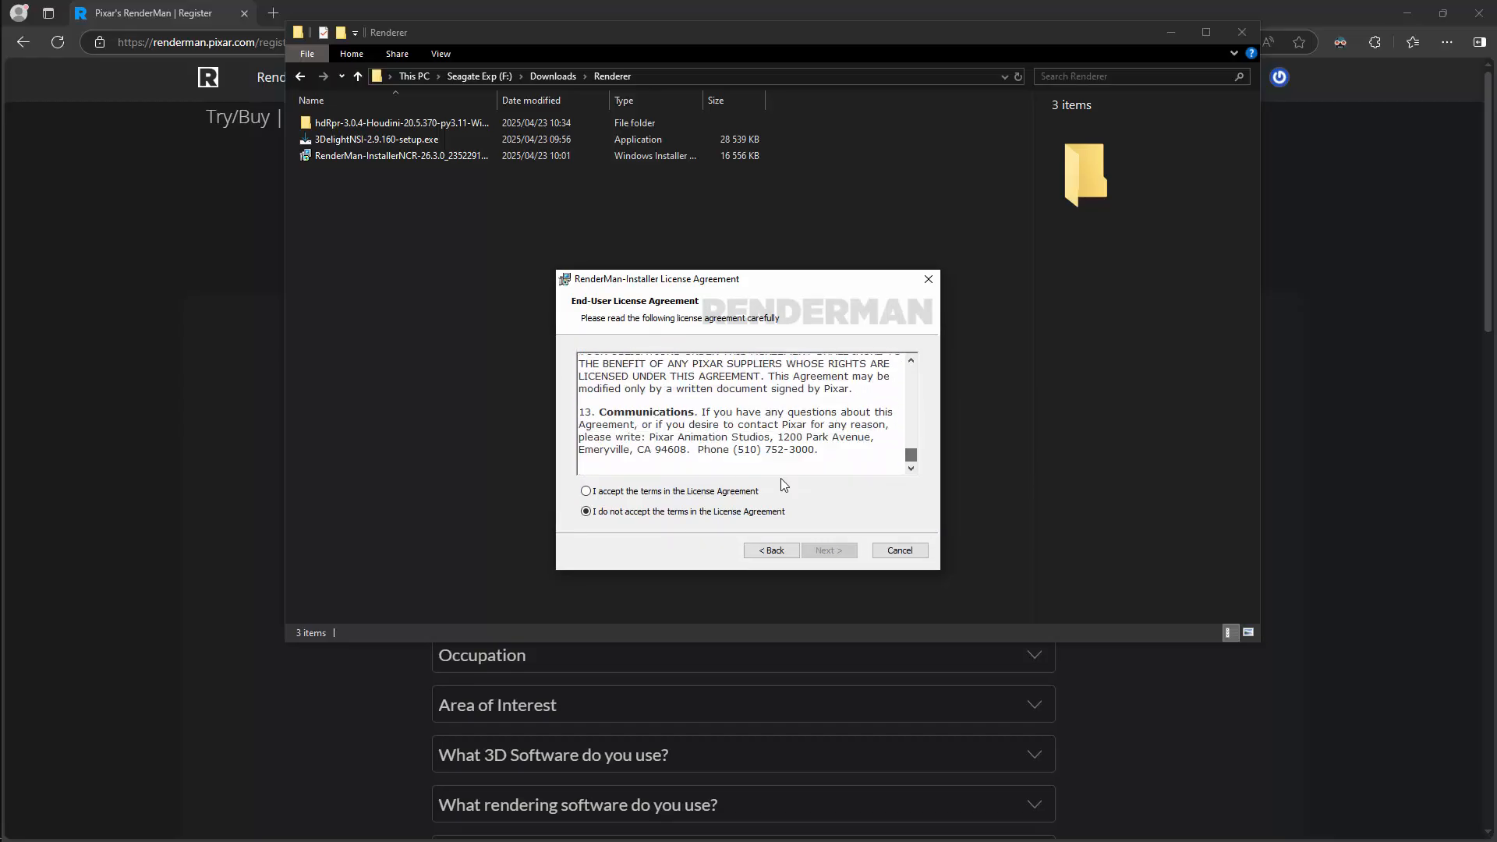
click(695, 492)
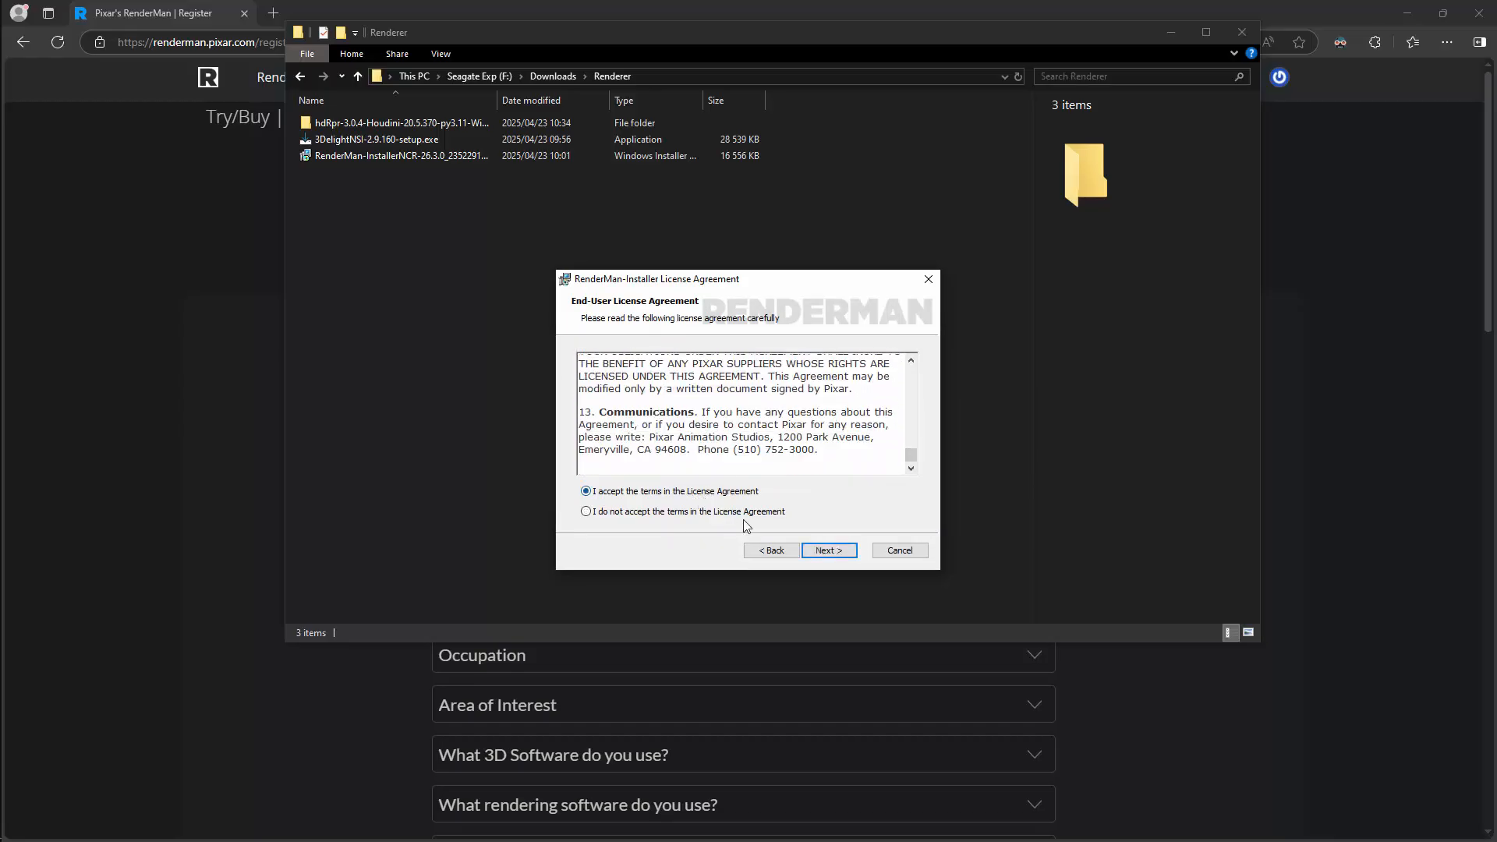
click(826, 551)
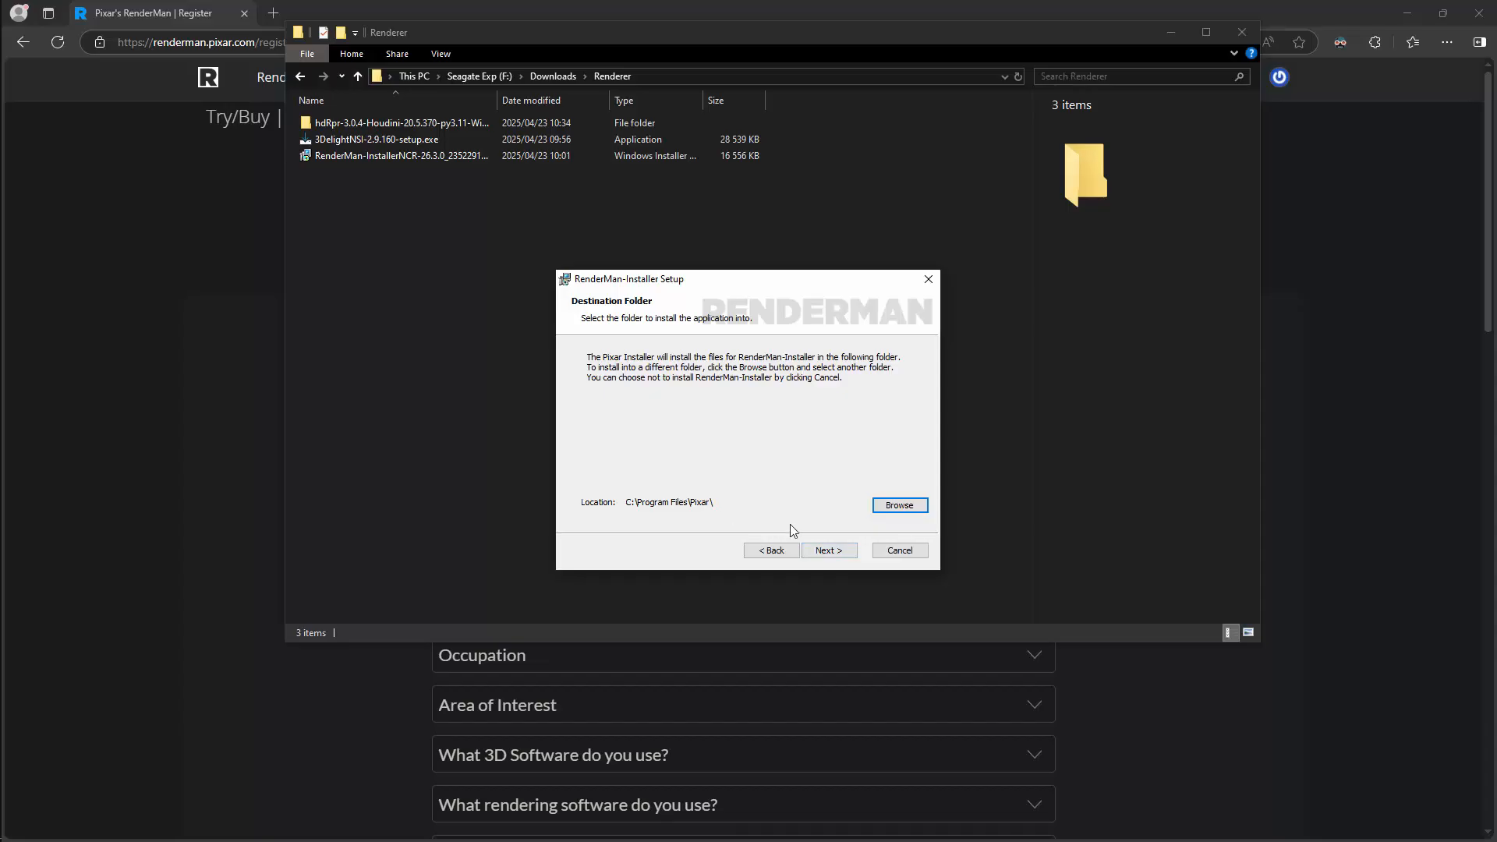
Install RenderMan-Installer into the default C:\Program Files\Pixar\ folder and finish the setup wizard.
click(831, 551)
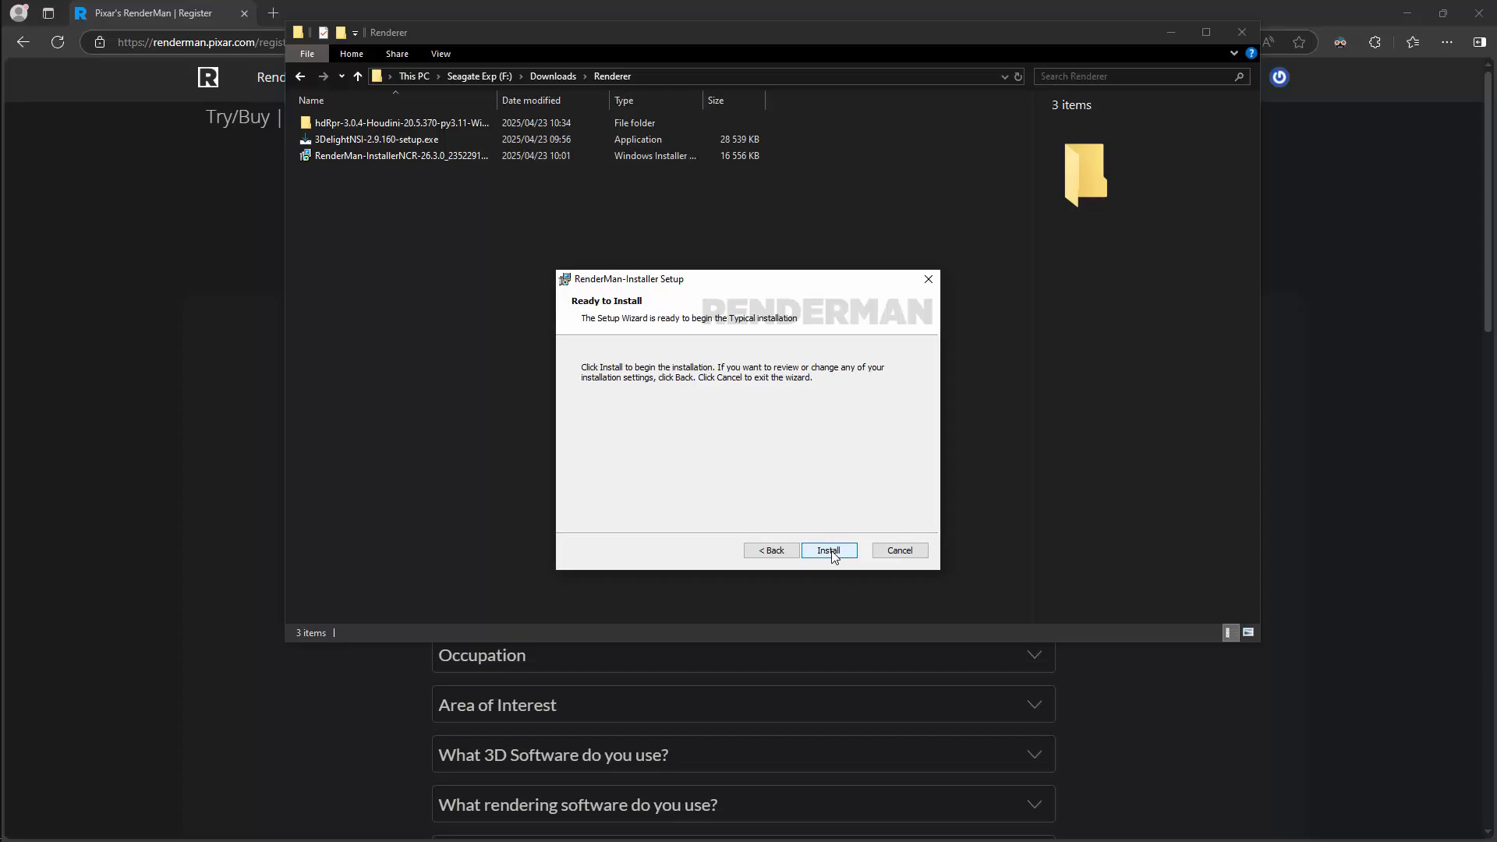
click(829, 550)
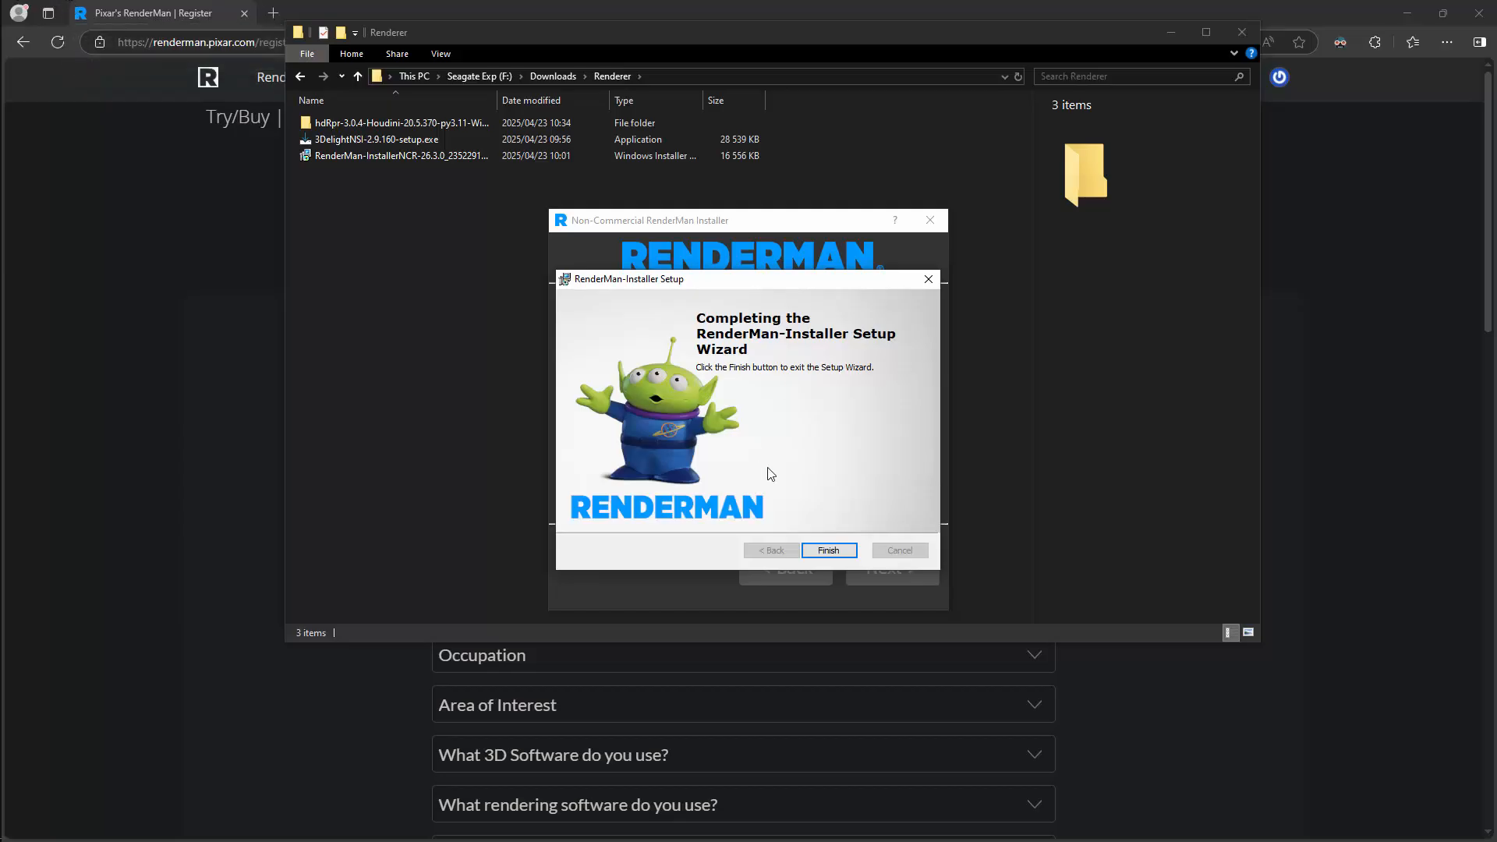
click(831, 551)
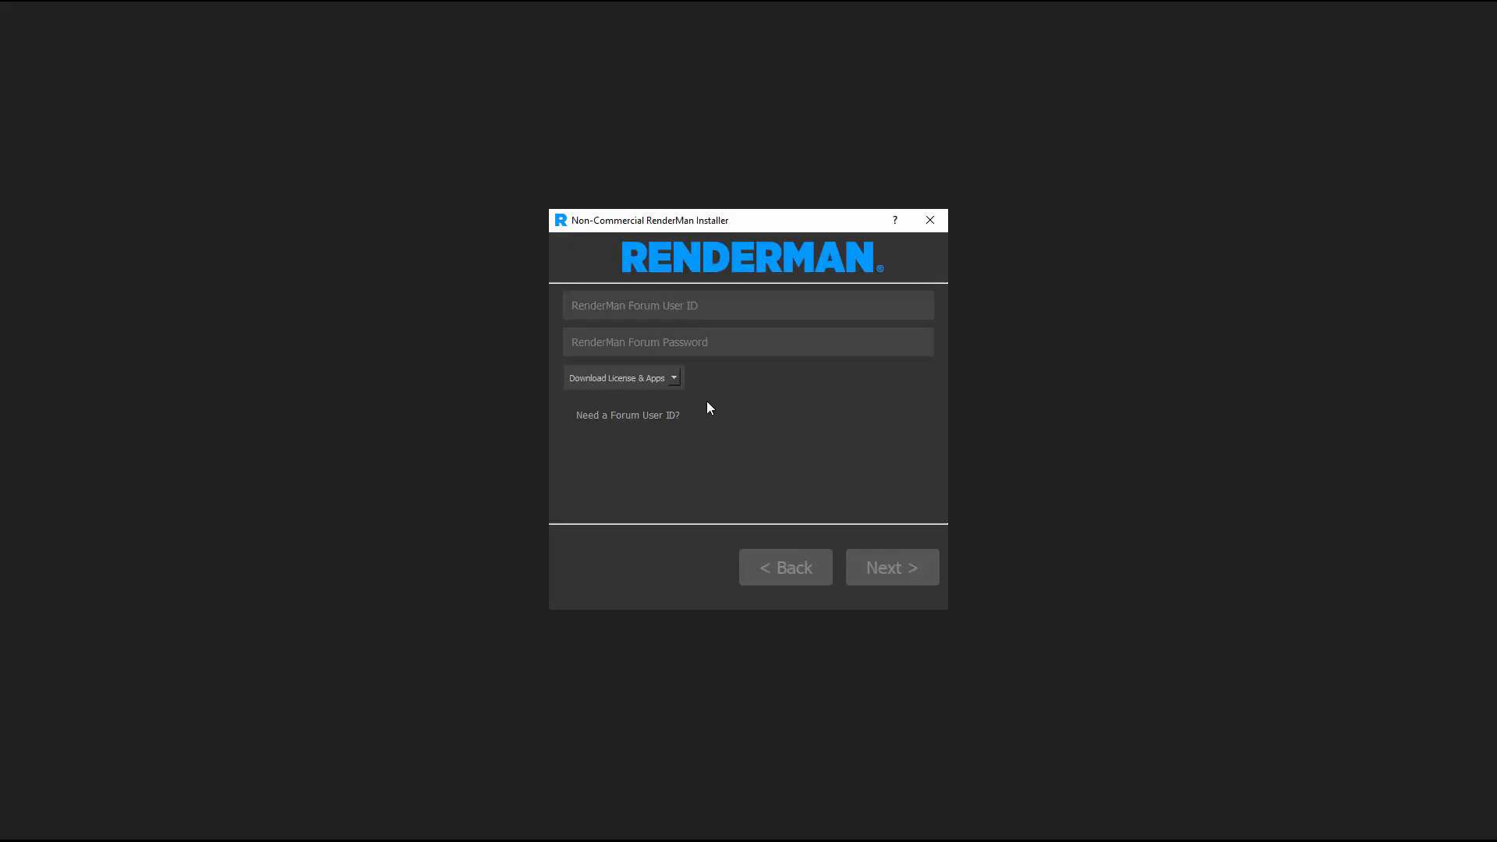
Sign in to the Non-Commercial RenderMan Installer with the forum user ID and password, keeping Download License & Apps selected.
click(673, 378)
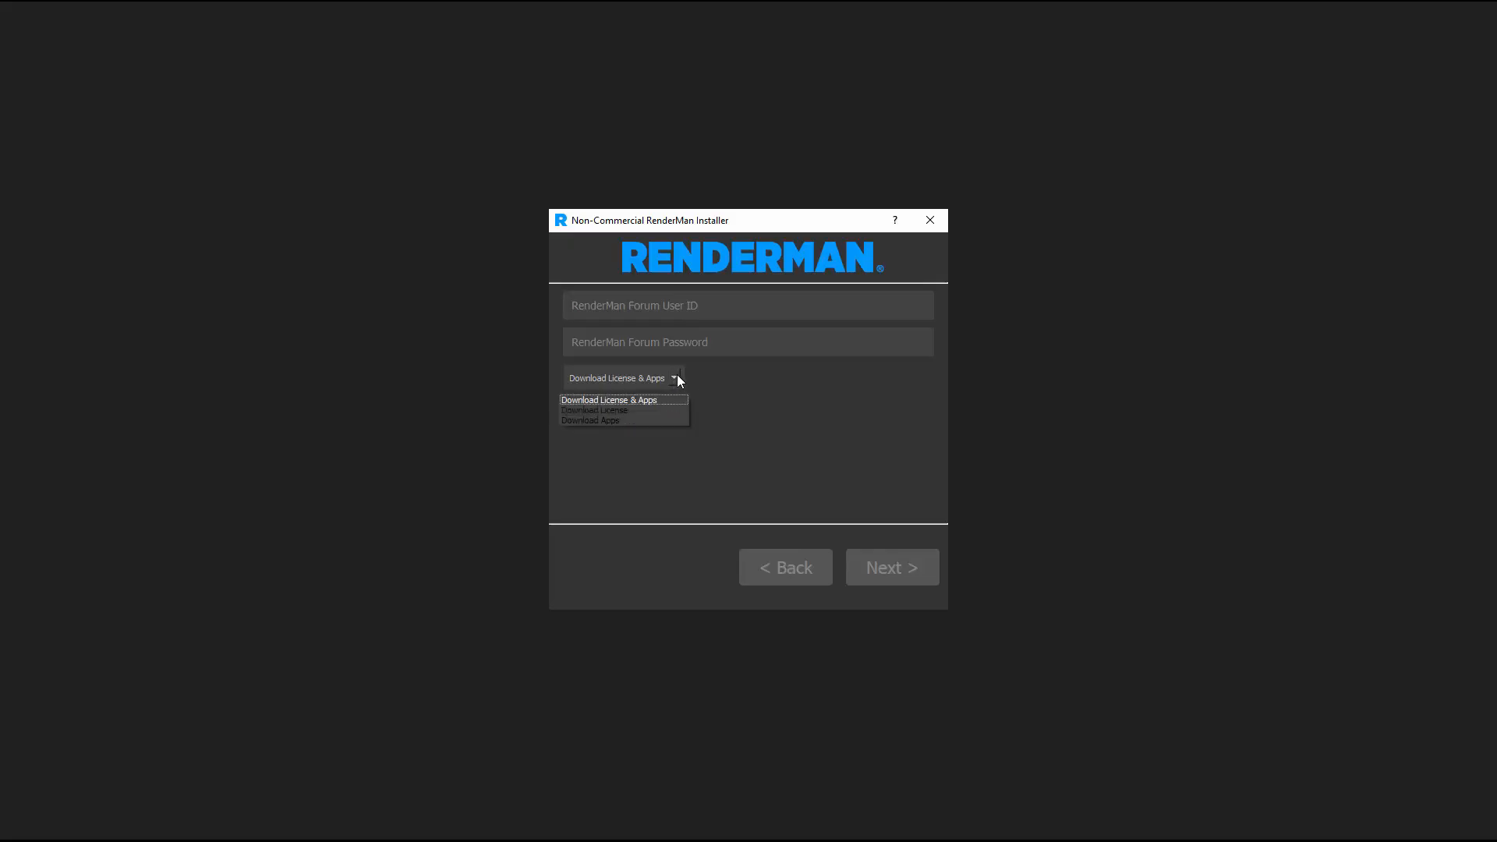
click(676, 377)
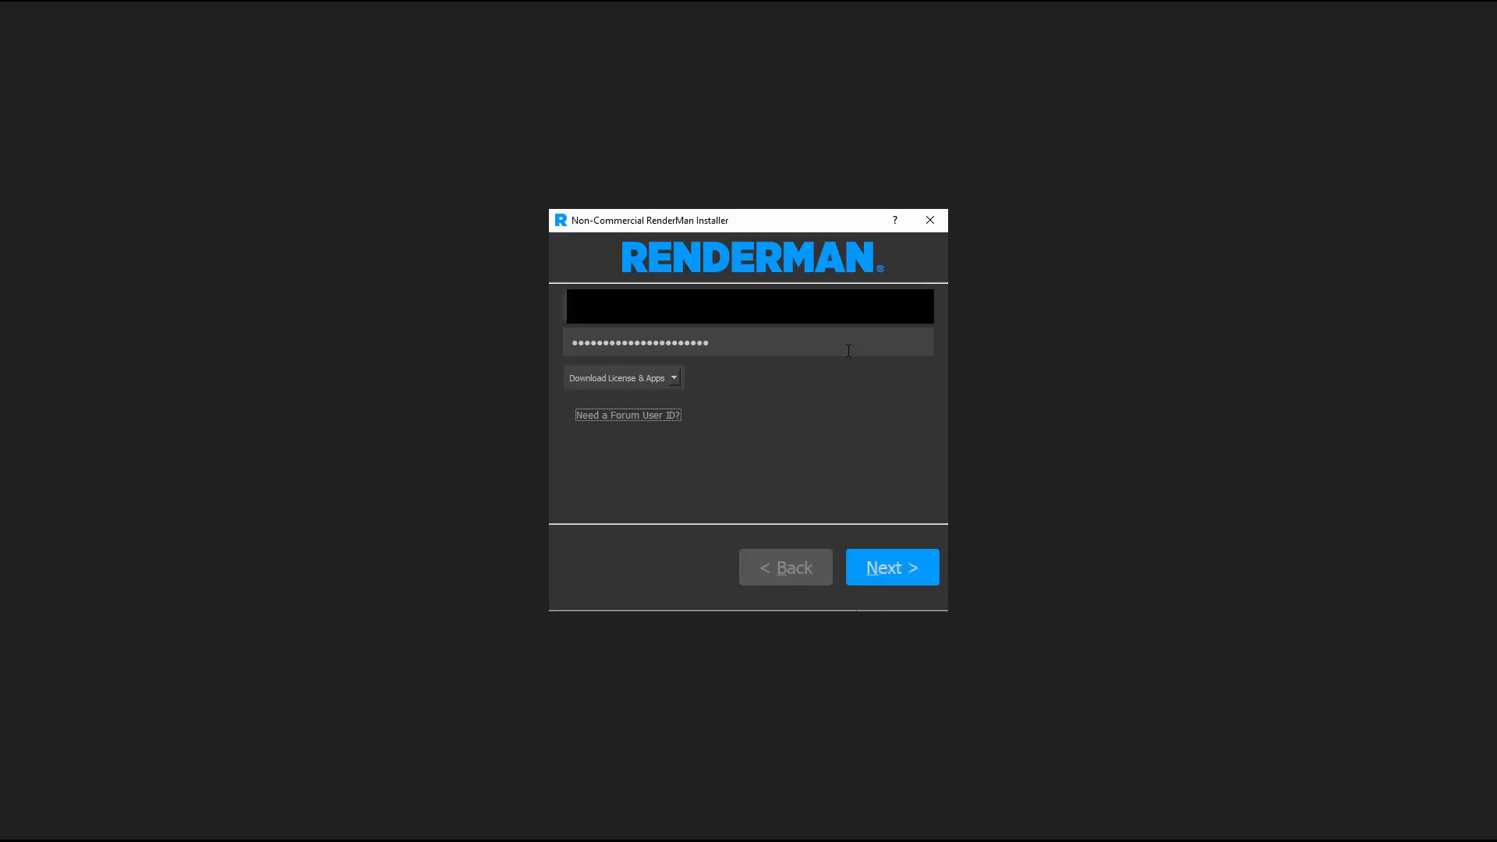
click(912, 566)
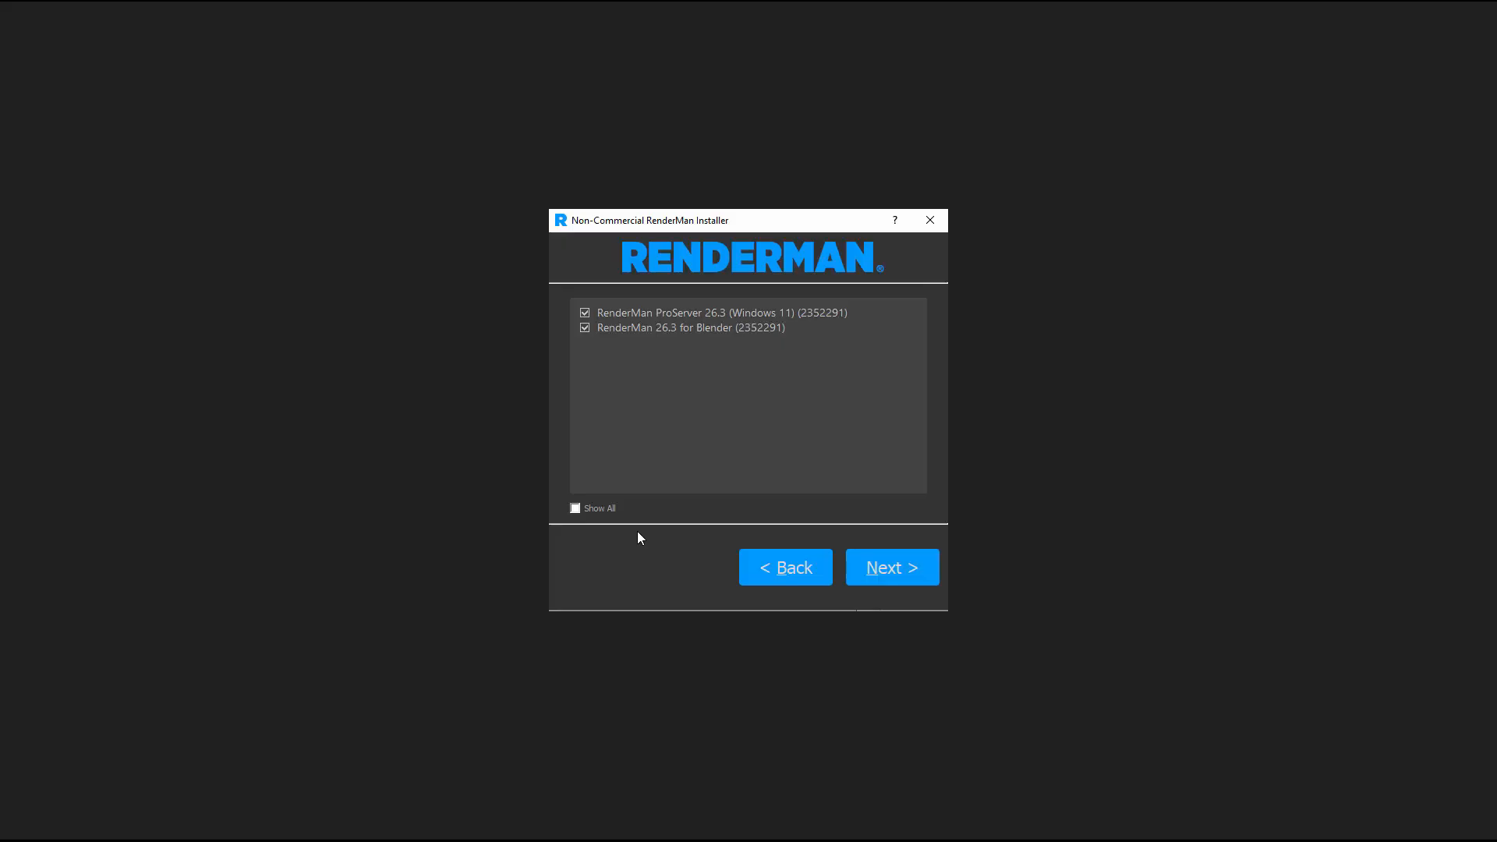
Show all available packages, exclude RenderMan for Blender, and install RenderMan ProServer 26.3 and RenderMan 26.3 for Houdini.
click(576, 507)
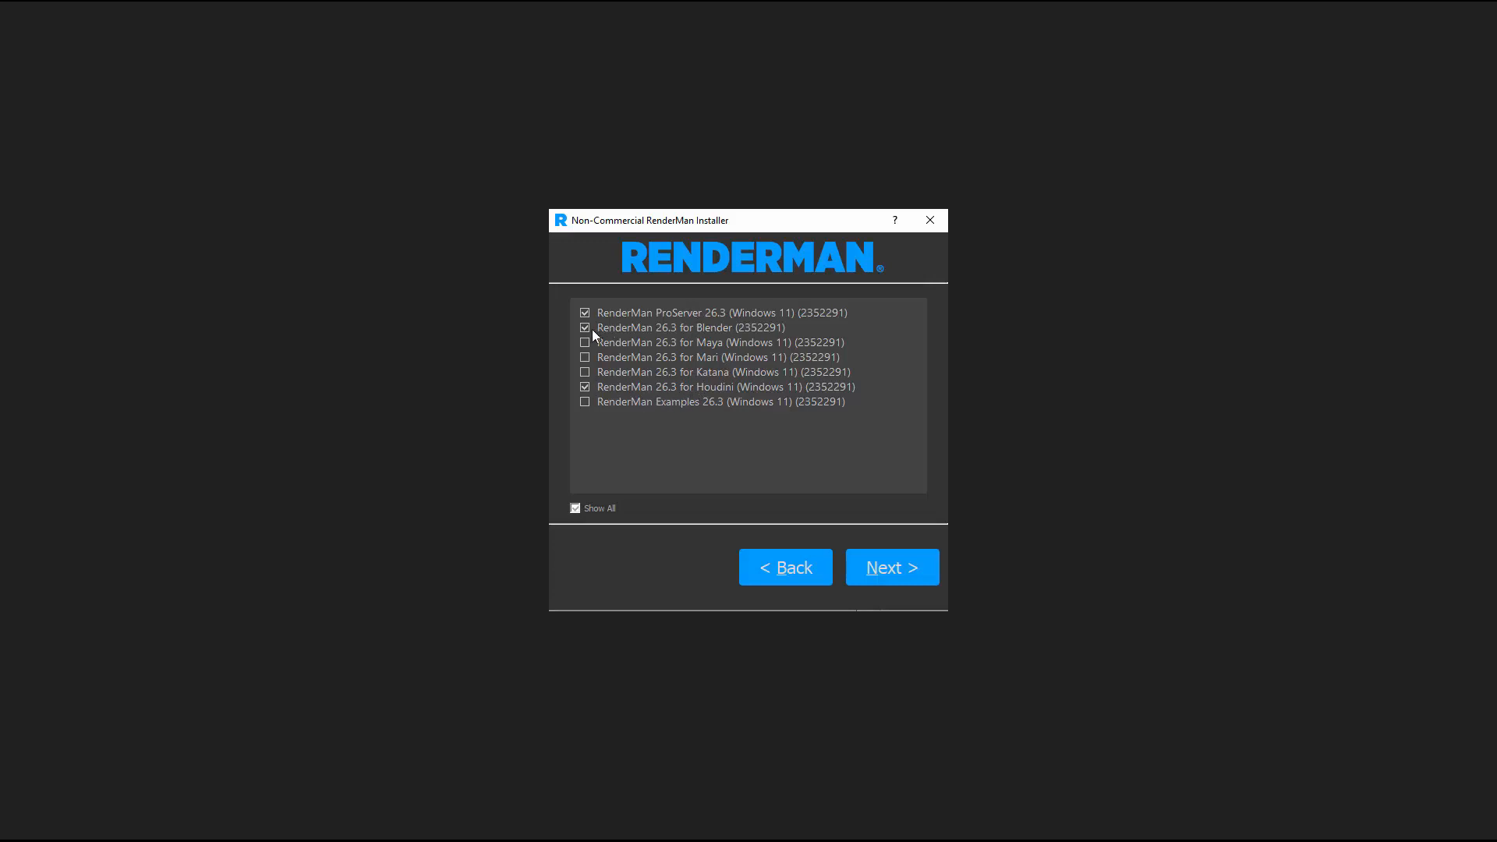
click(615, 328)
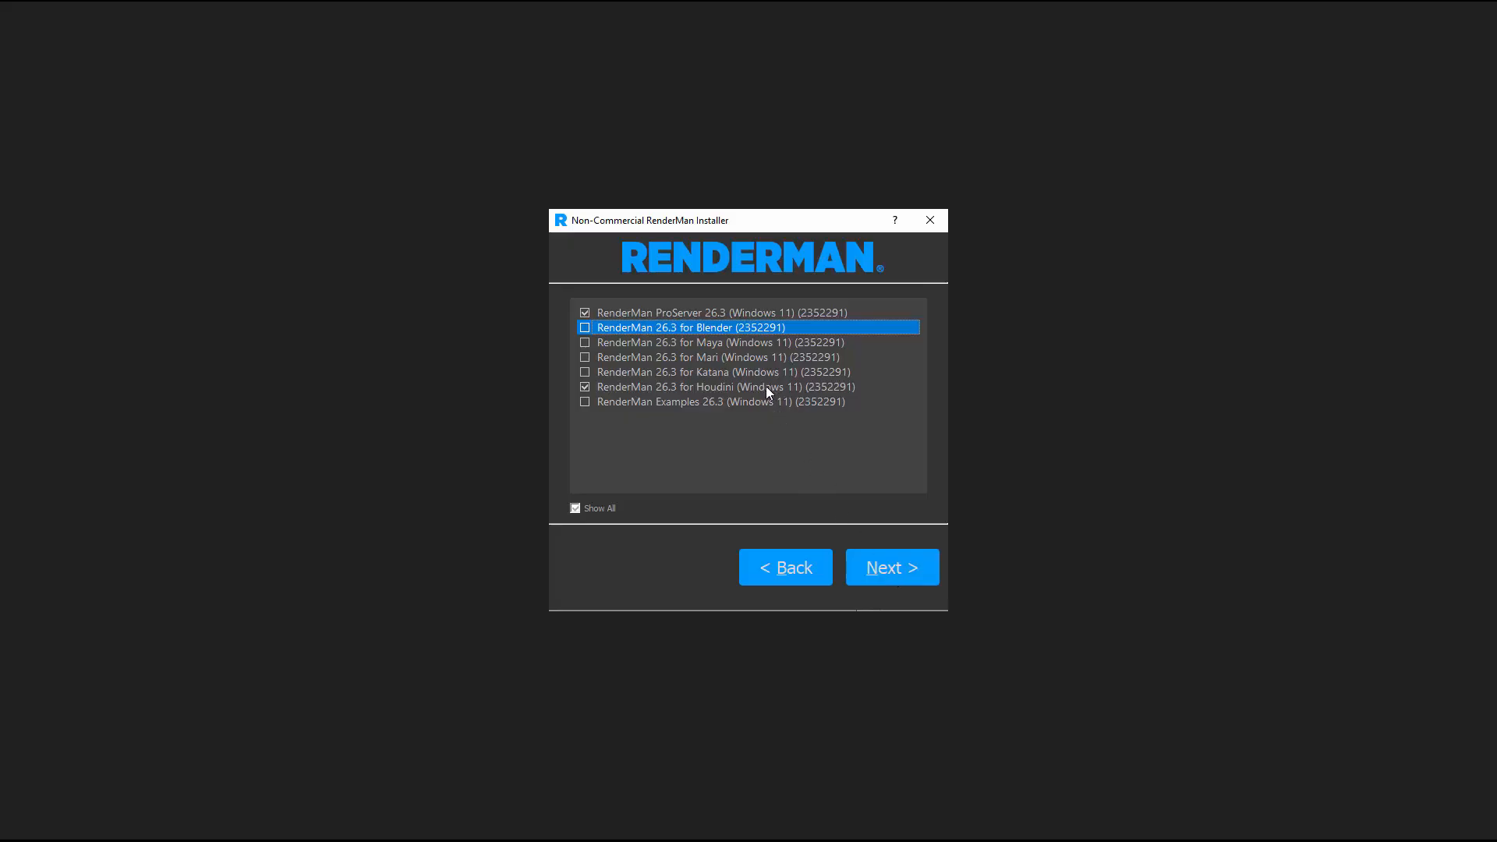
click(895, 574)
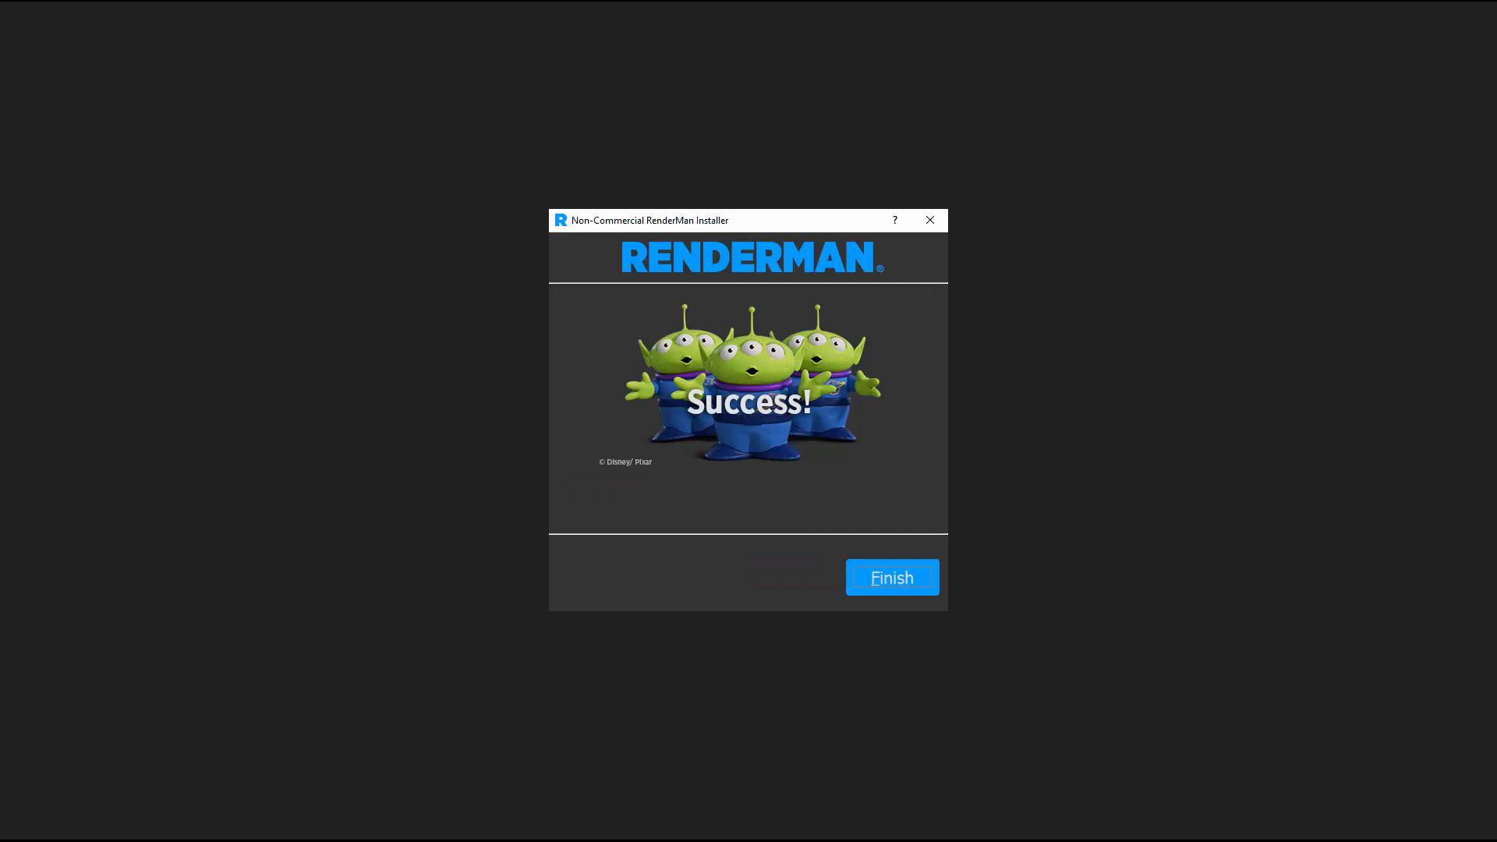
click(910, 583)
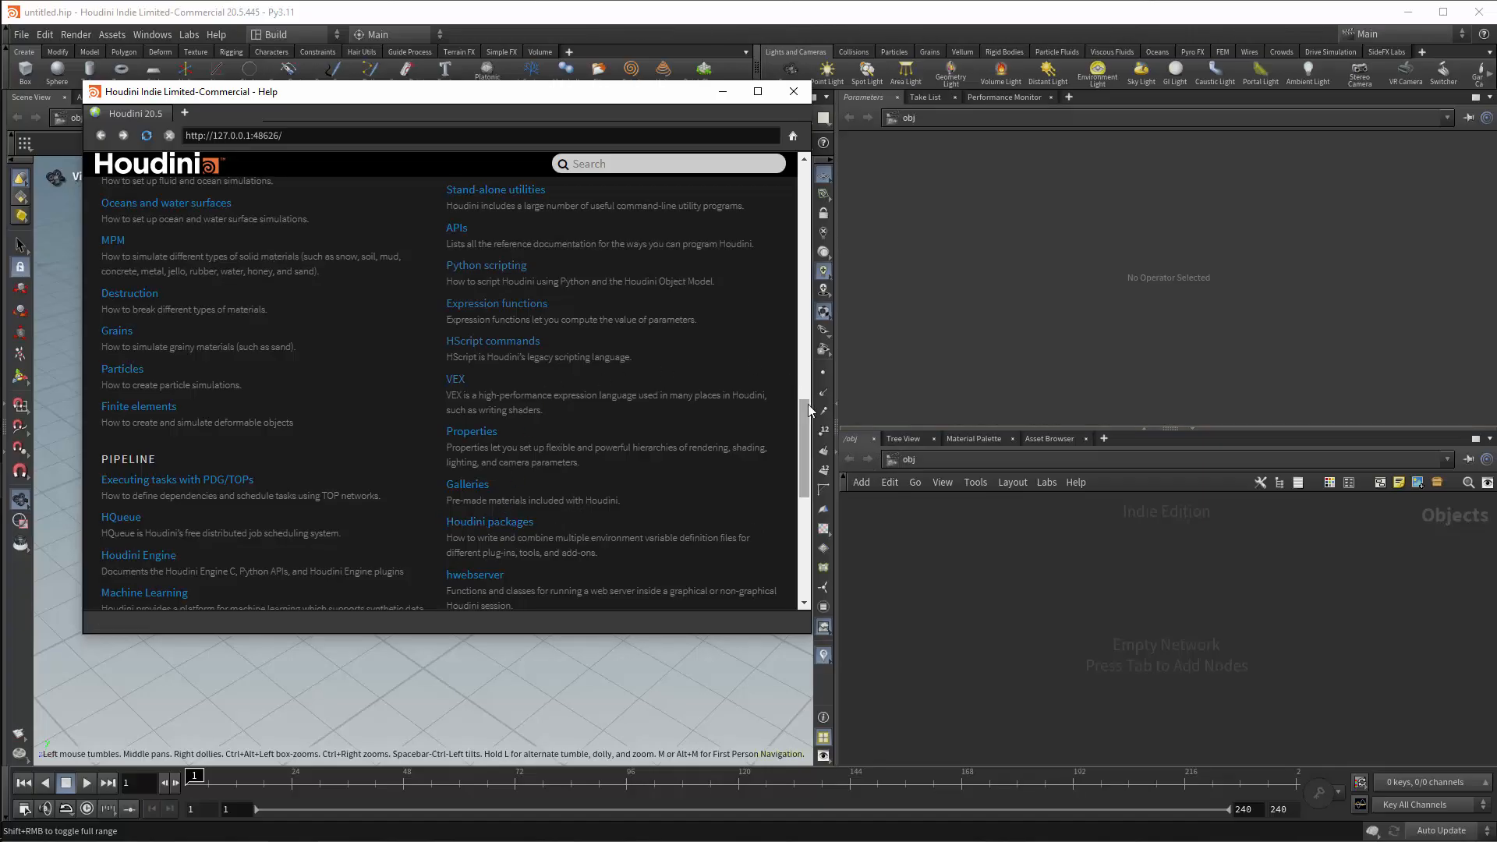
In Houdini's help, open the Houdini packages page and copy $HOUDINI_USER_PREF_DIR from the Using package files section.
mouse_move(805, 419)
mouse_down()
mouse_move(807, 179)
mouse_move(807, 406)
mouse_up()
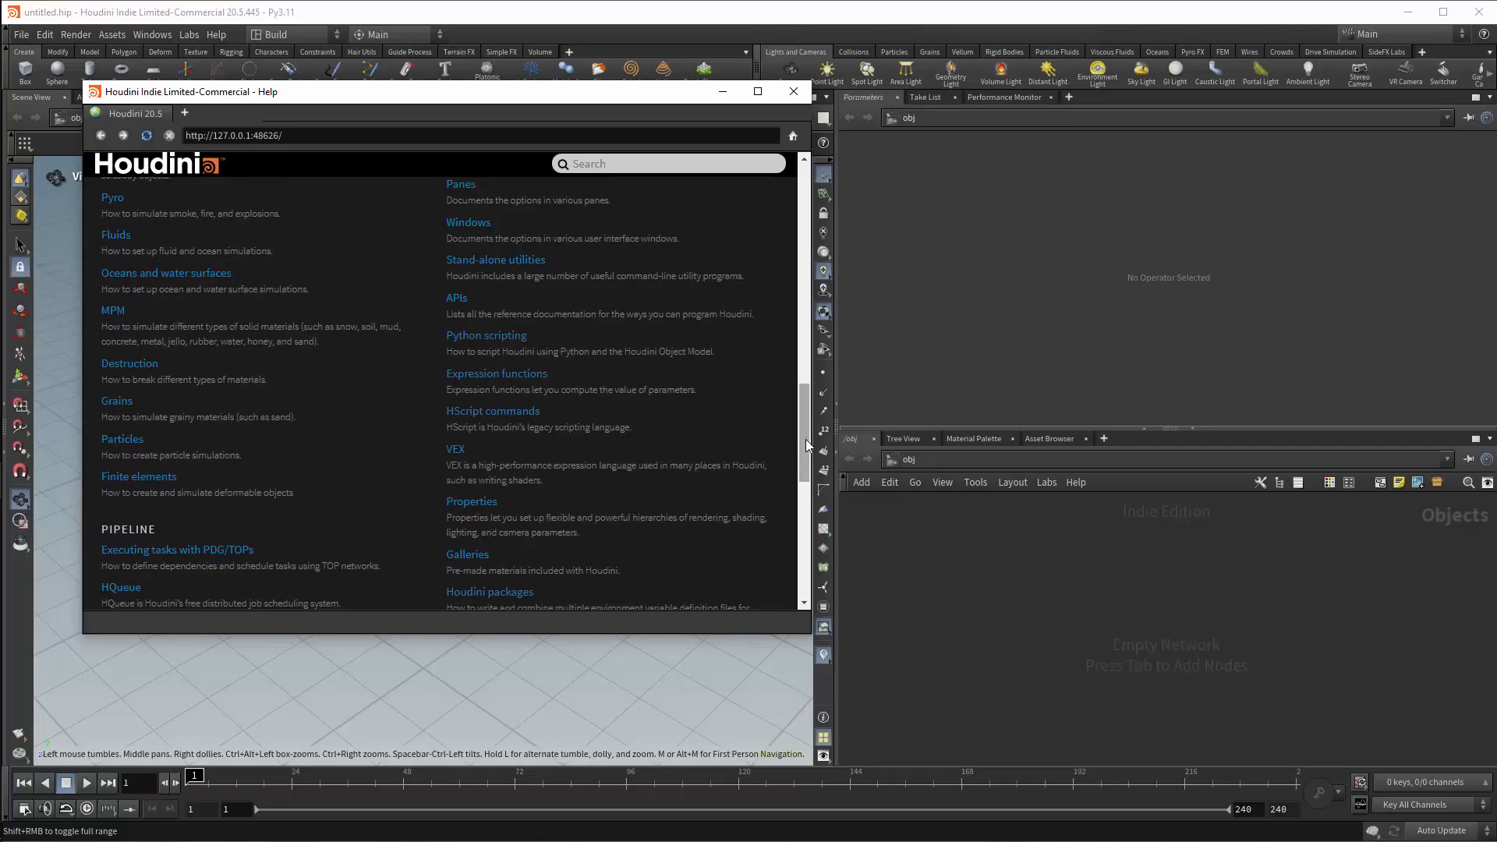
scroll(710, 503, down, 1)
click(505, 515)
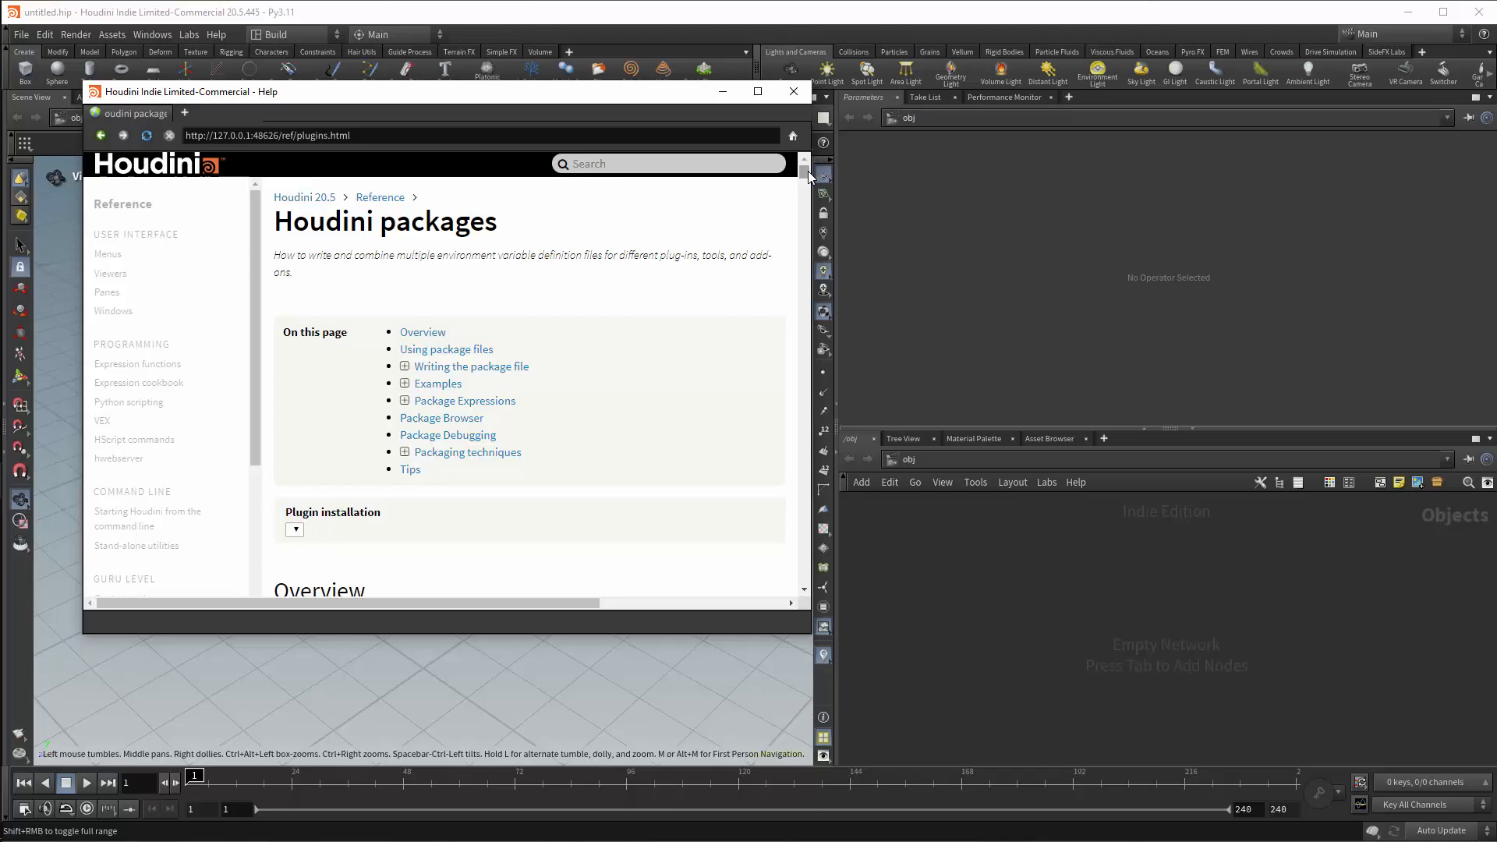
drag(808, 177, 808, 182)
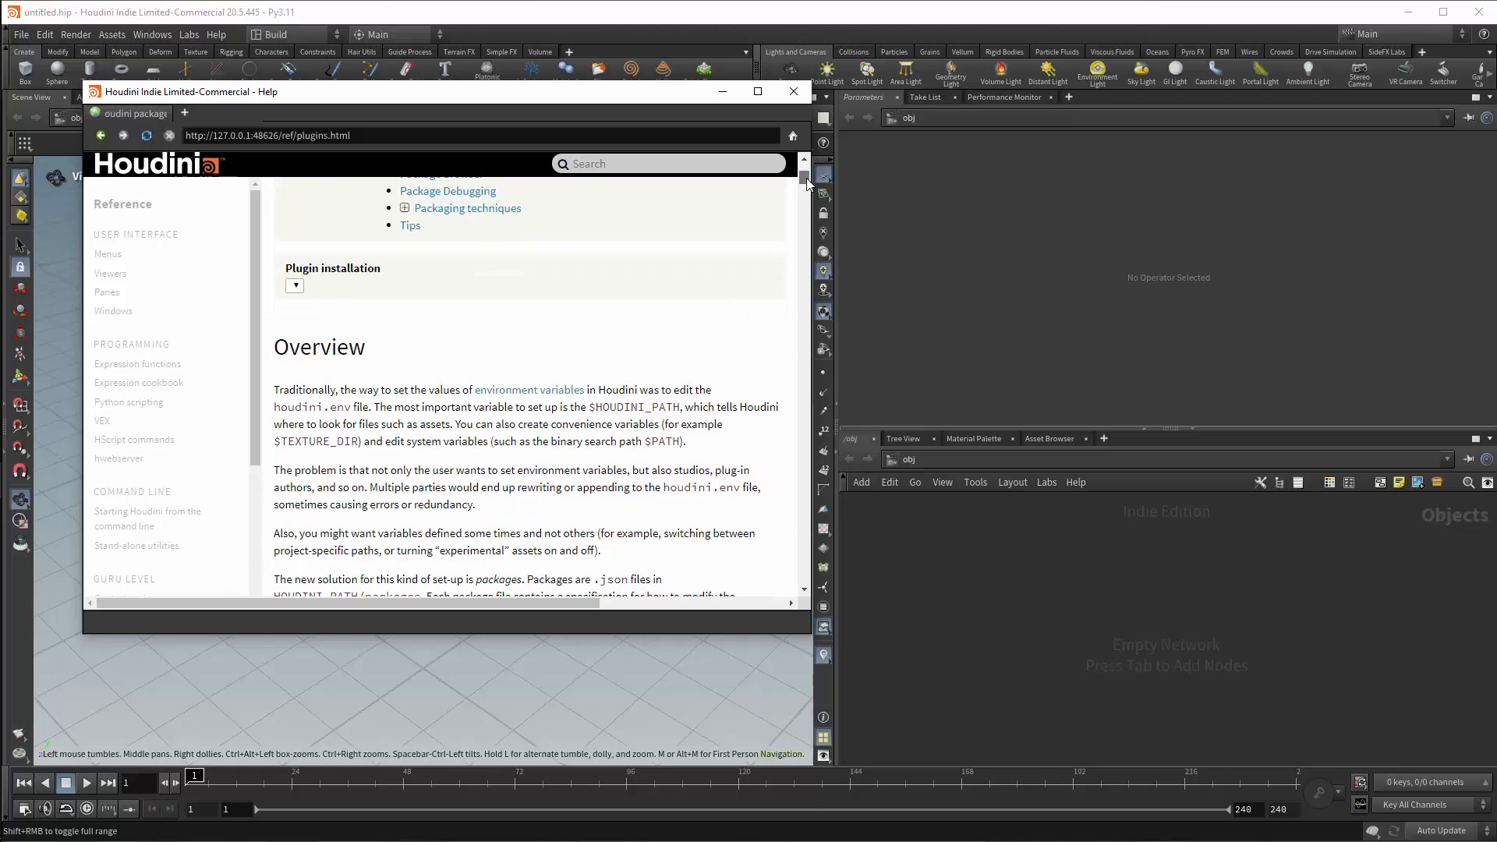
drag(808, 182, 808, 203)
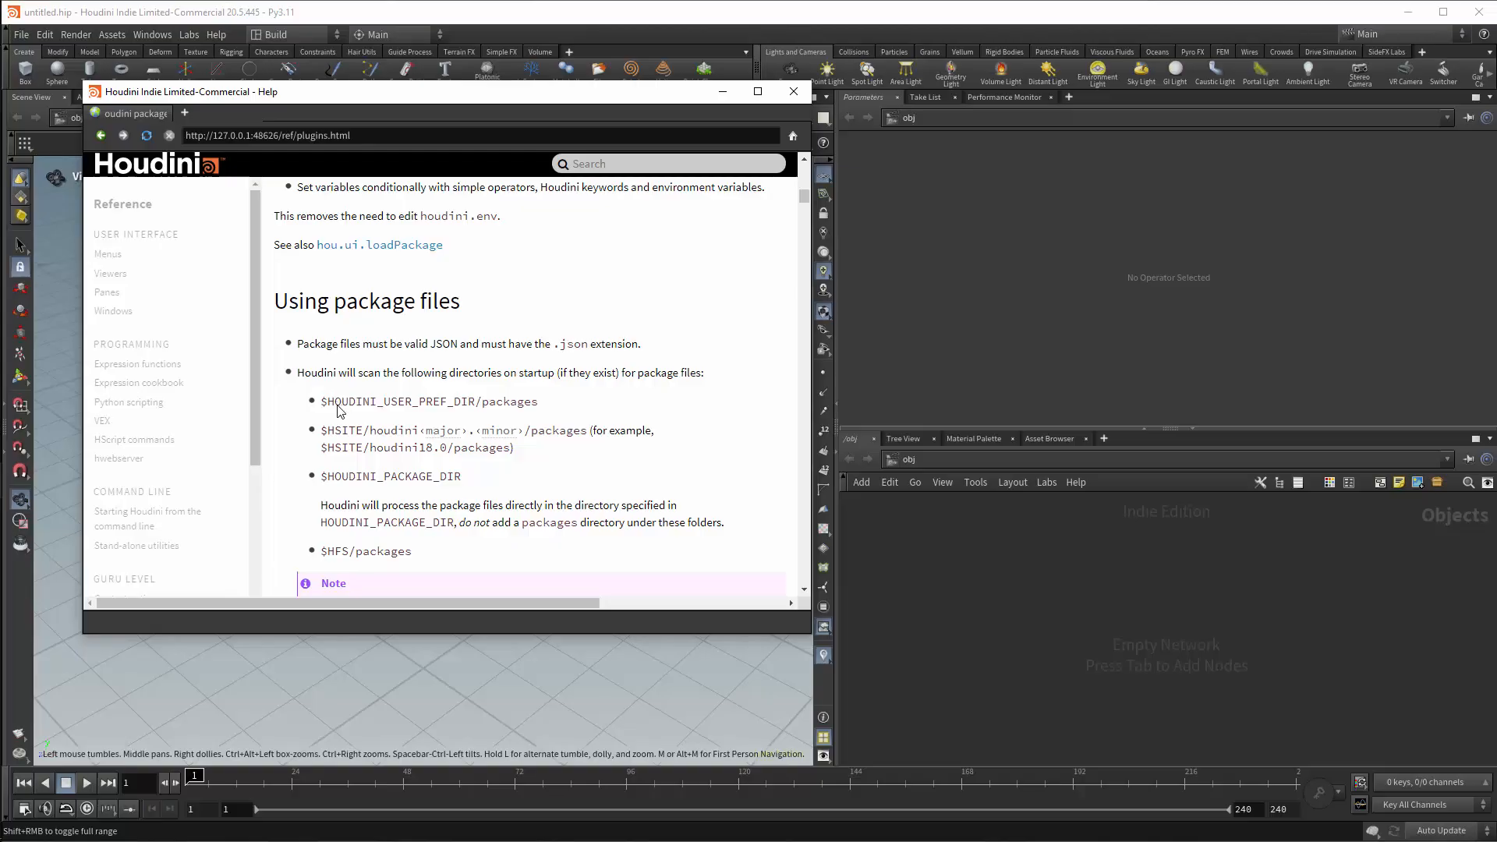
drag(320, 403, 475, 404)
key(ctrl+c)
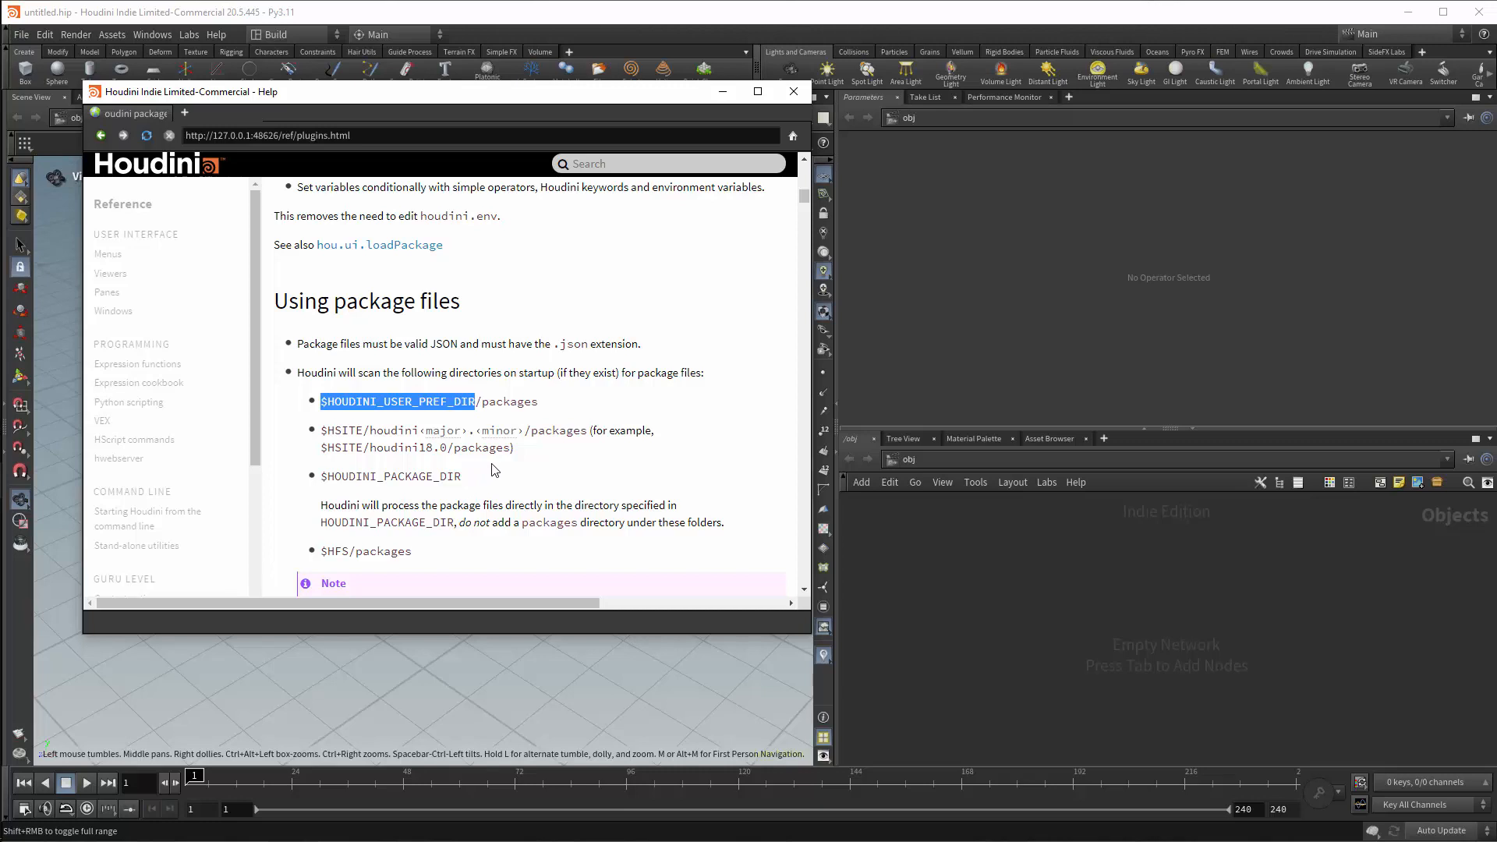
Open Houdini's Python Shell and enter an empty hou.getenv() call.
click(152, 34)
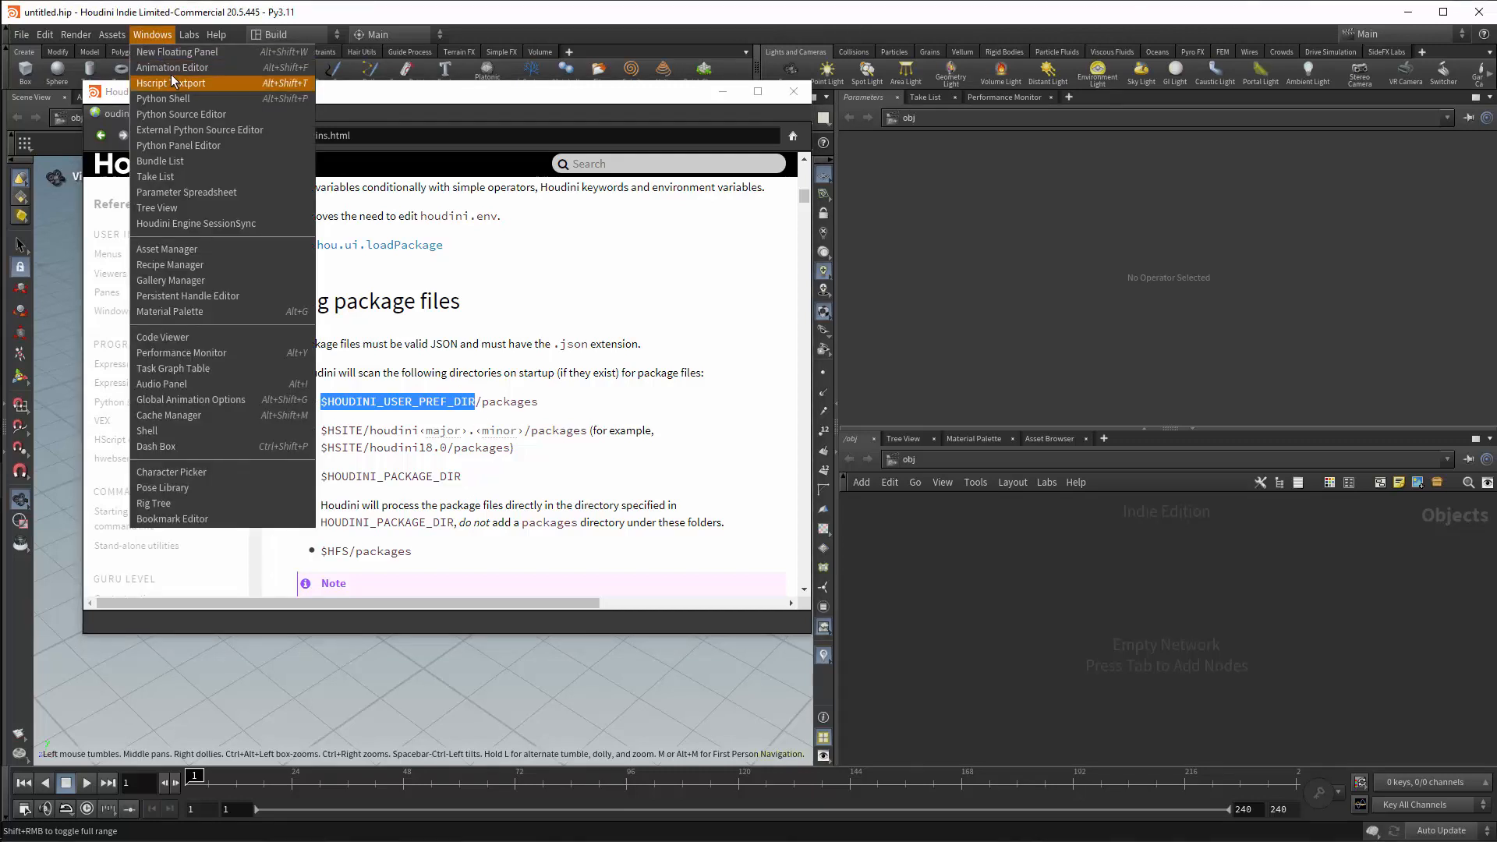
click(194, 103)
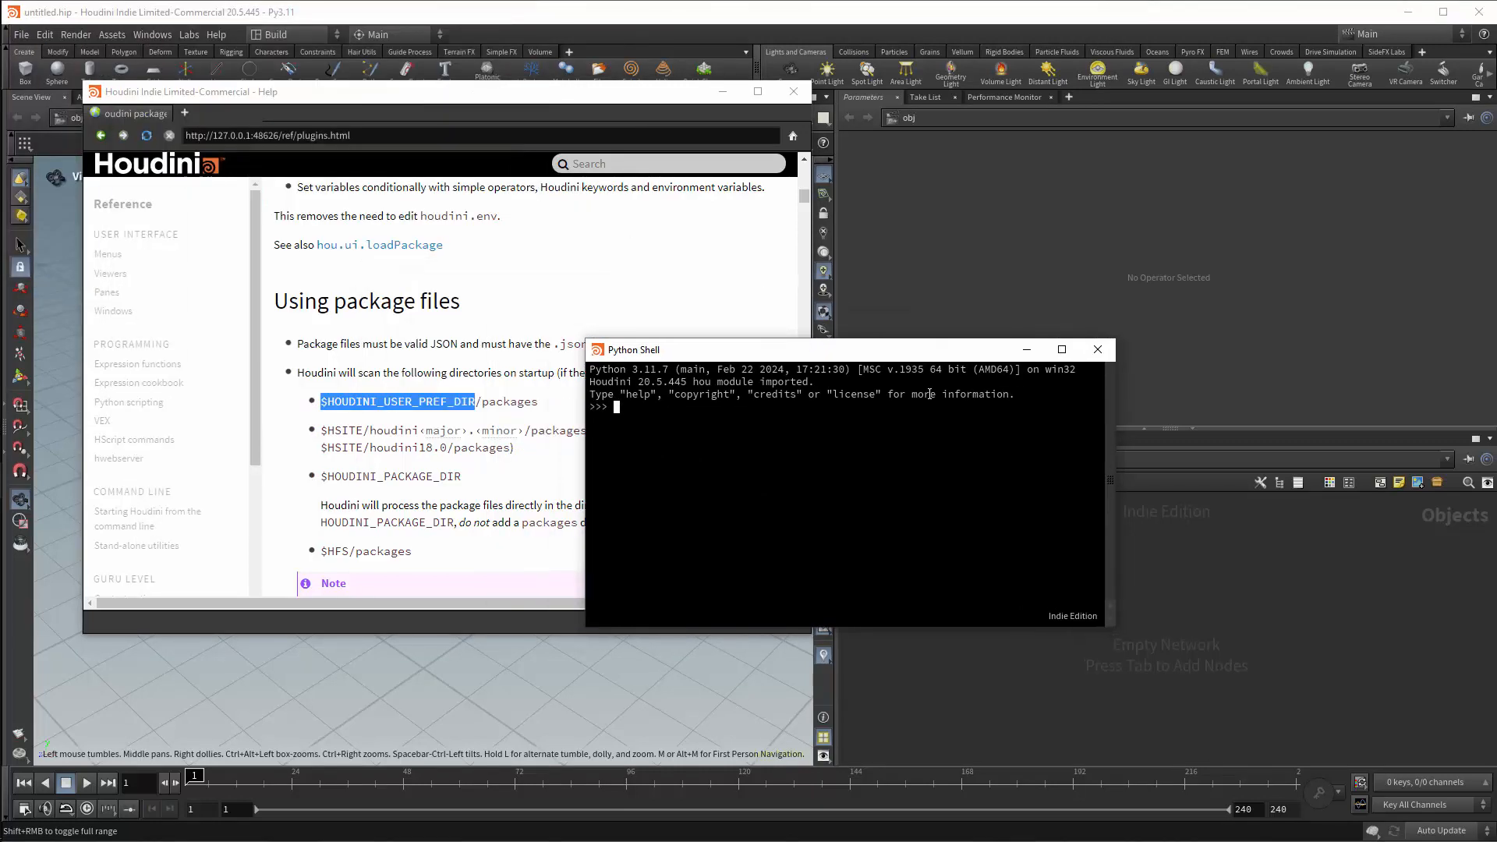
text(hou.get)
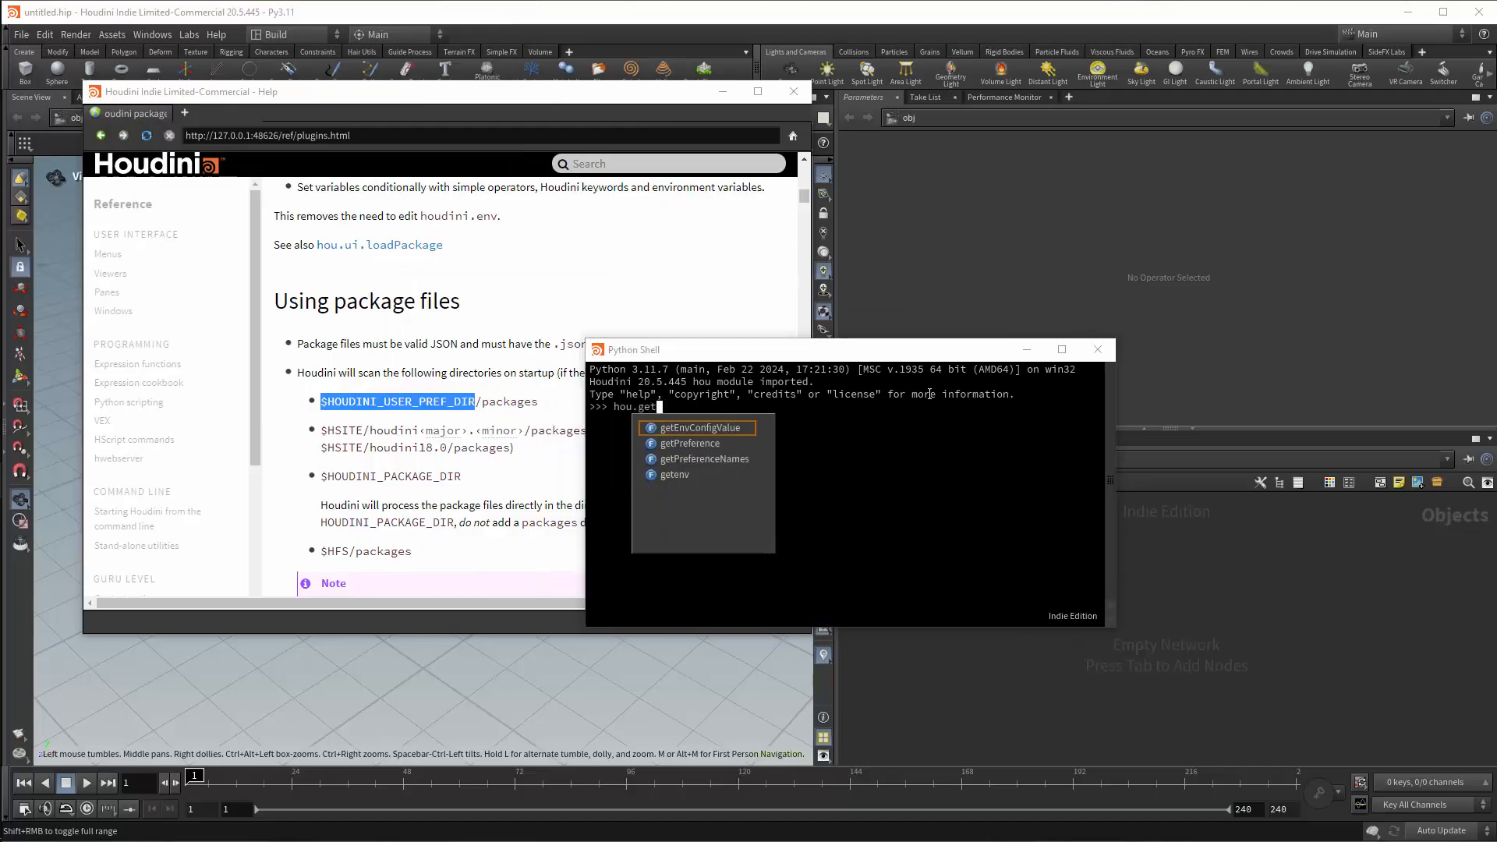
key(Down)
key(Down)
key(Down)
key(Return)
text(())
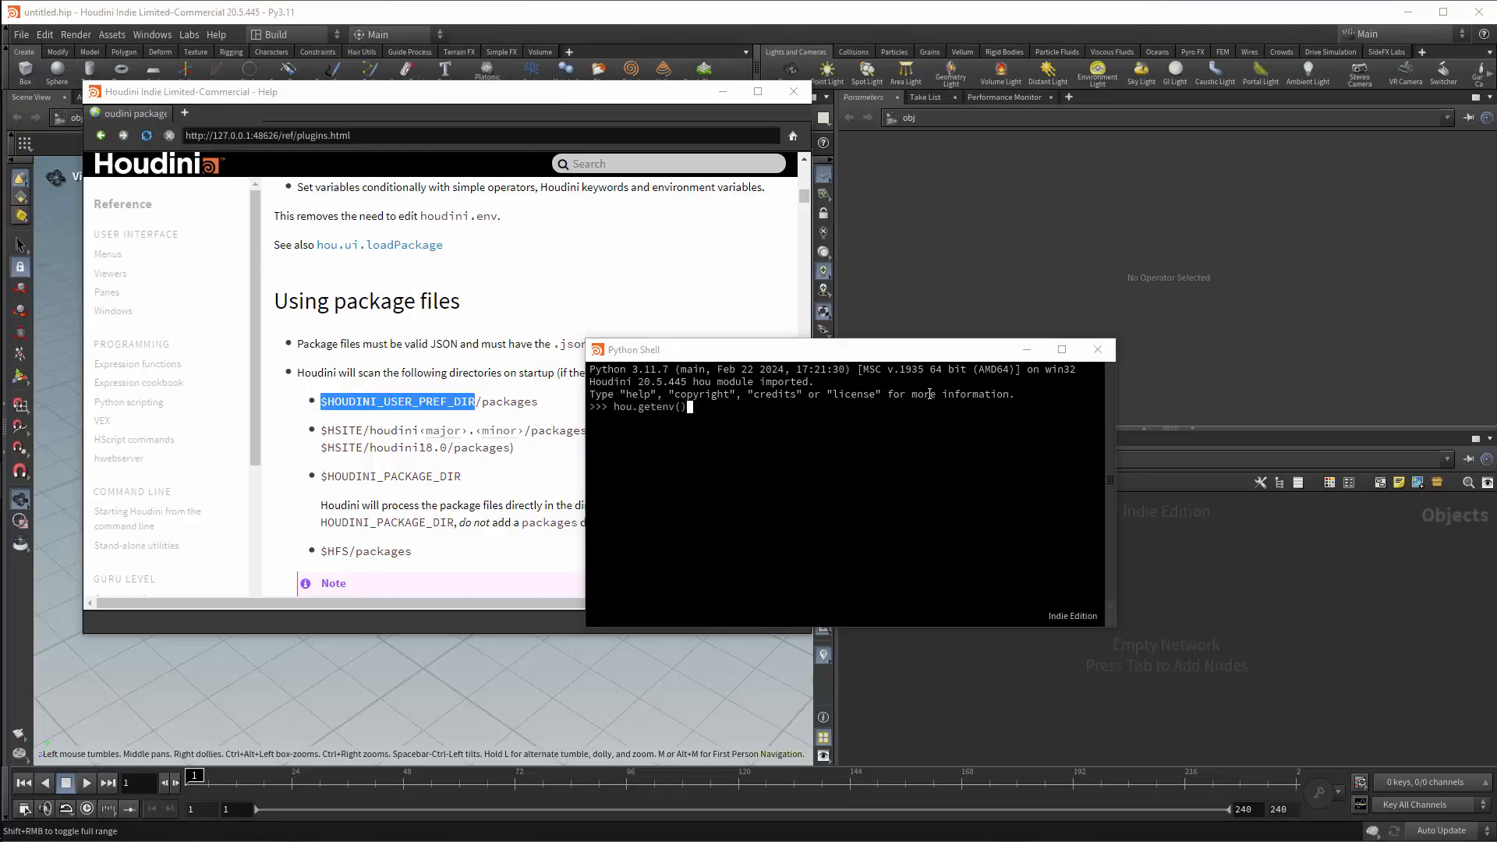
Pass the copied HOUDINI_USER_PREF_DIR name to hou.getenv() as a quoted string without the dollar sign and run the call.
key(Left)
text("")
key(Left)
key(ctrl+v)
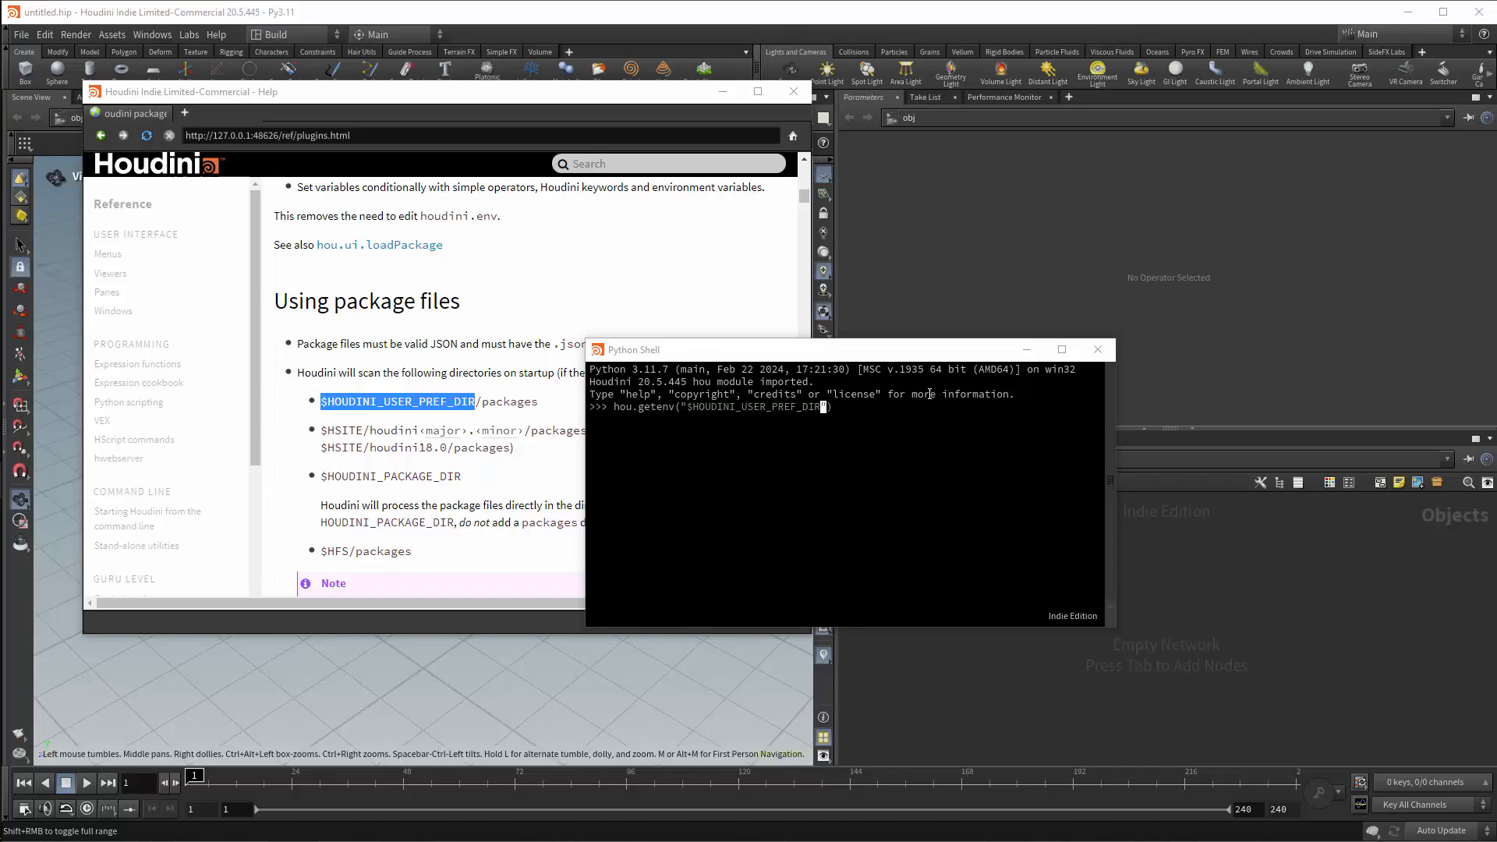
key(Left)
key(Left)
key(Left)
key(Left)
key(Left)
key(Left)
key(Left)
key(Left)
key(Left)
key(Left)
key(Left)
key(Left)
key(Left)
key(Left)
key(Left)
key(Left)
key(Left)
key(Left)
key(Left)
key(Left)
key(Delete)
key(Return)
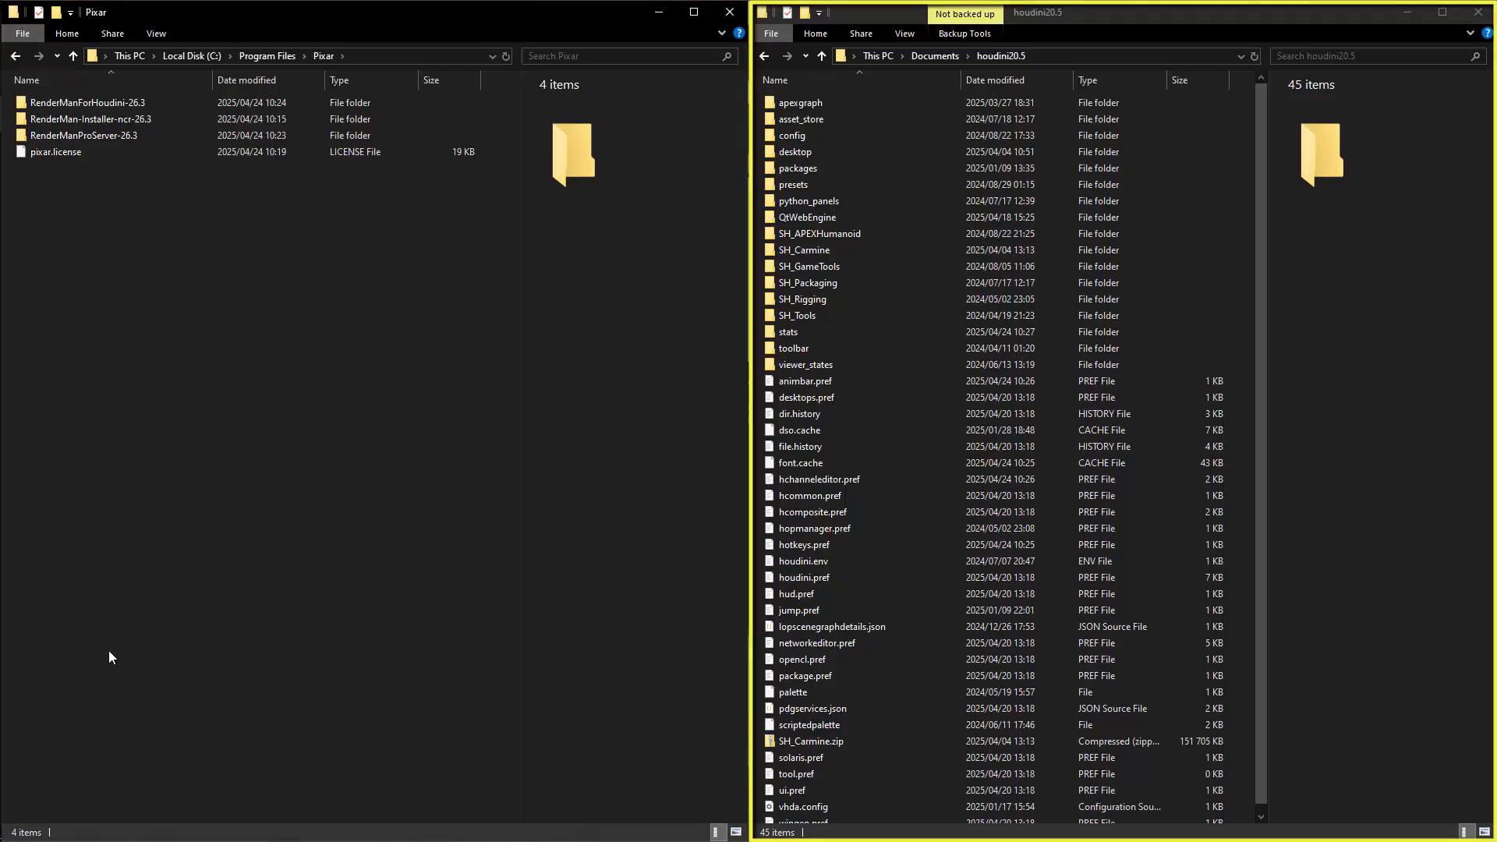
In File Explorer, open the RenderManForHoudini-26.3 folder and examine the Houdini builds inside its 3.7 and 3.11 subfolders.
double_click(106, 110)
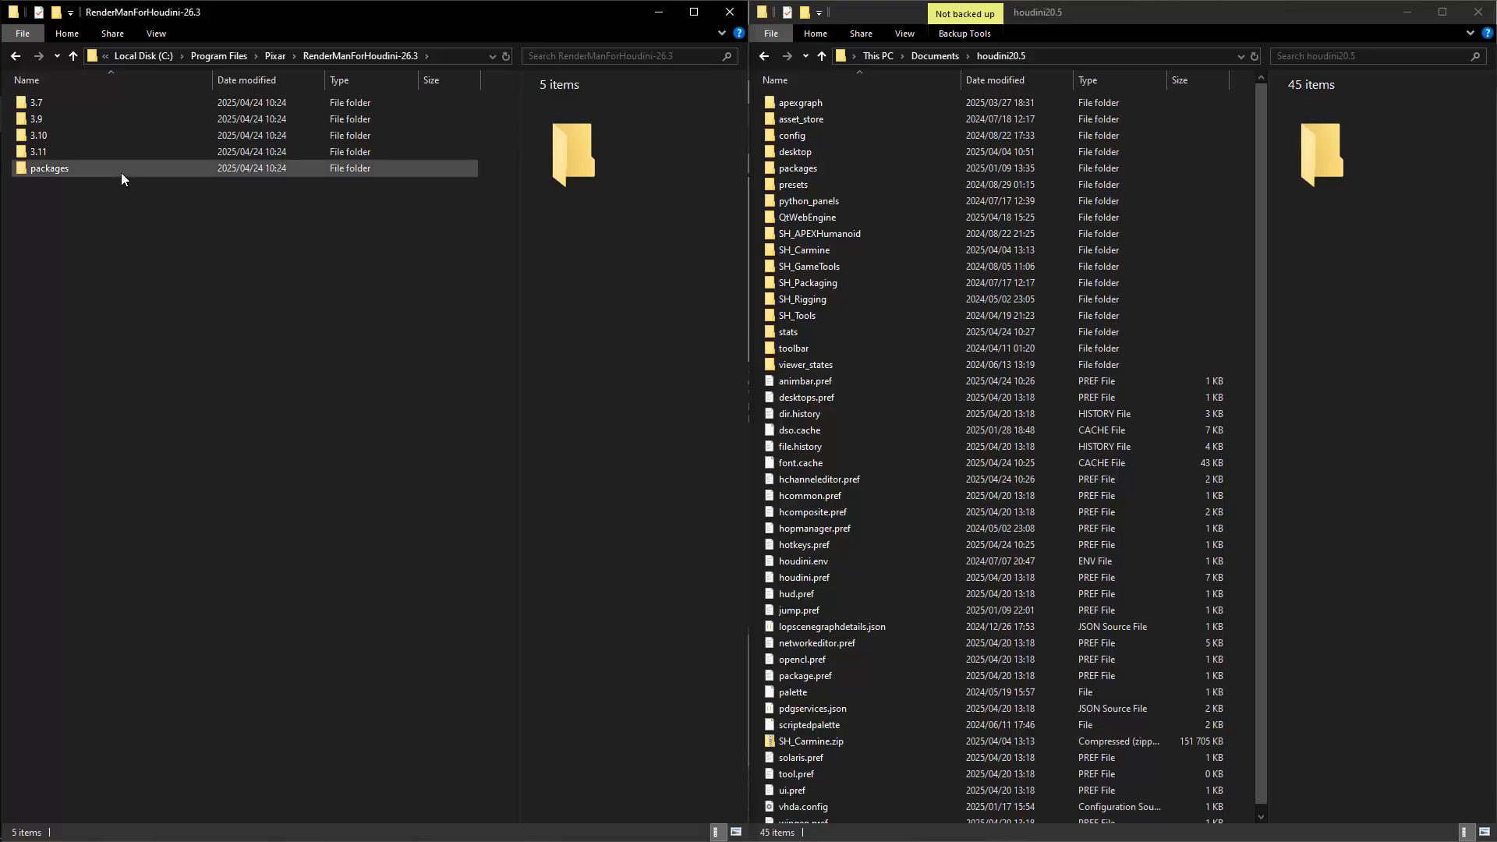
mouse_move(120, 173)
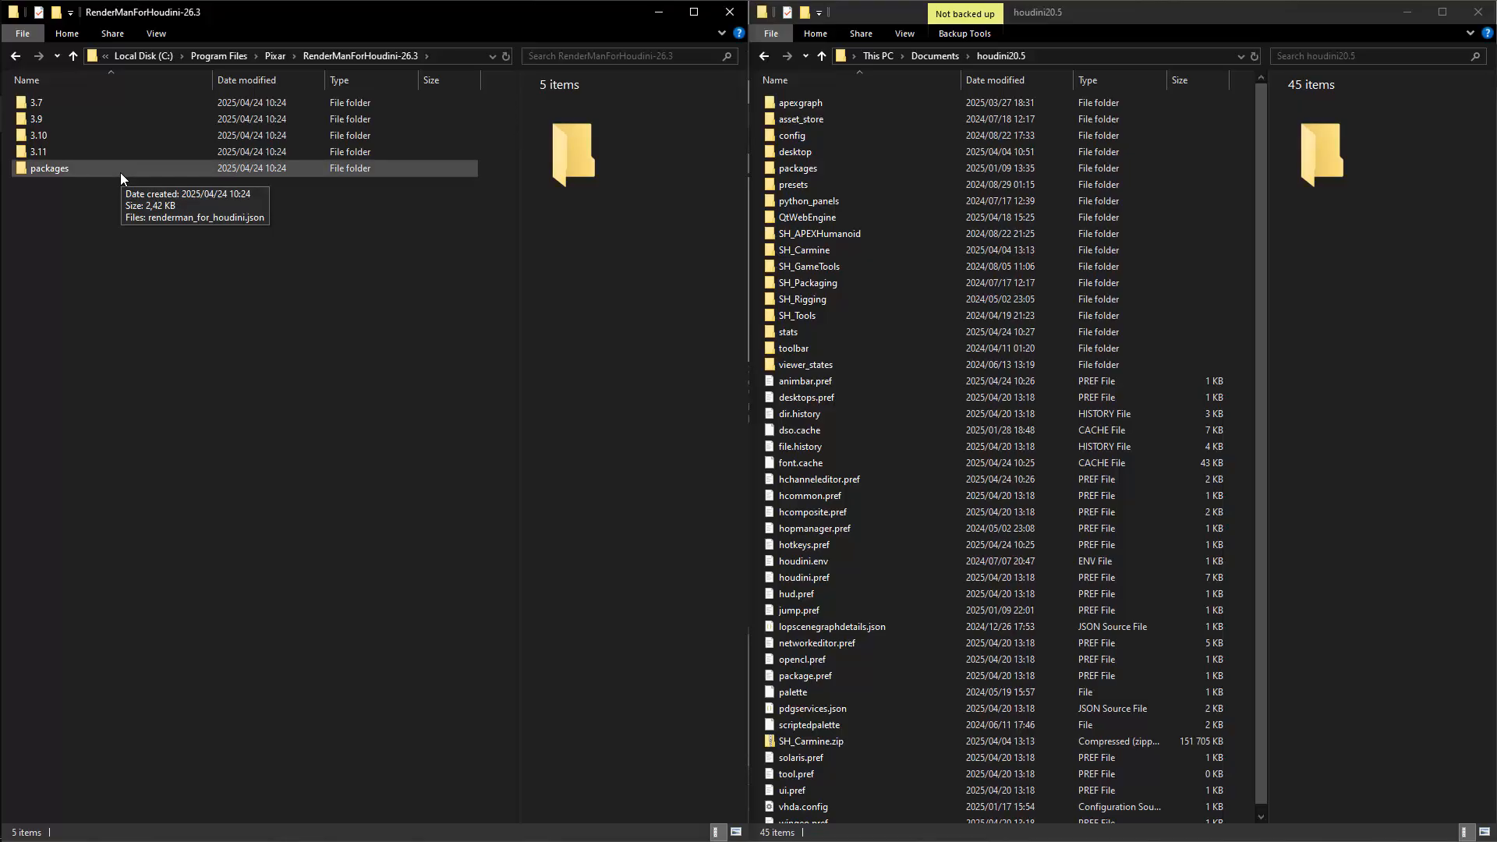
double_click(110, 101)
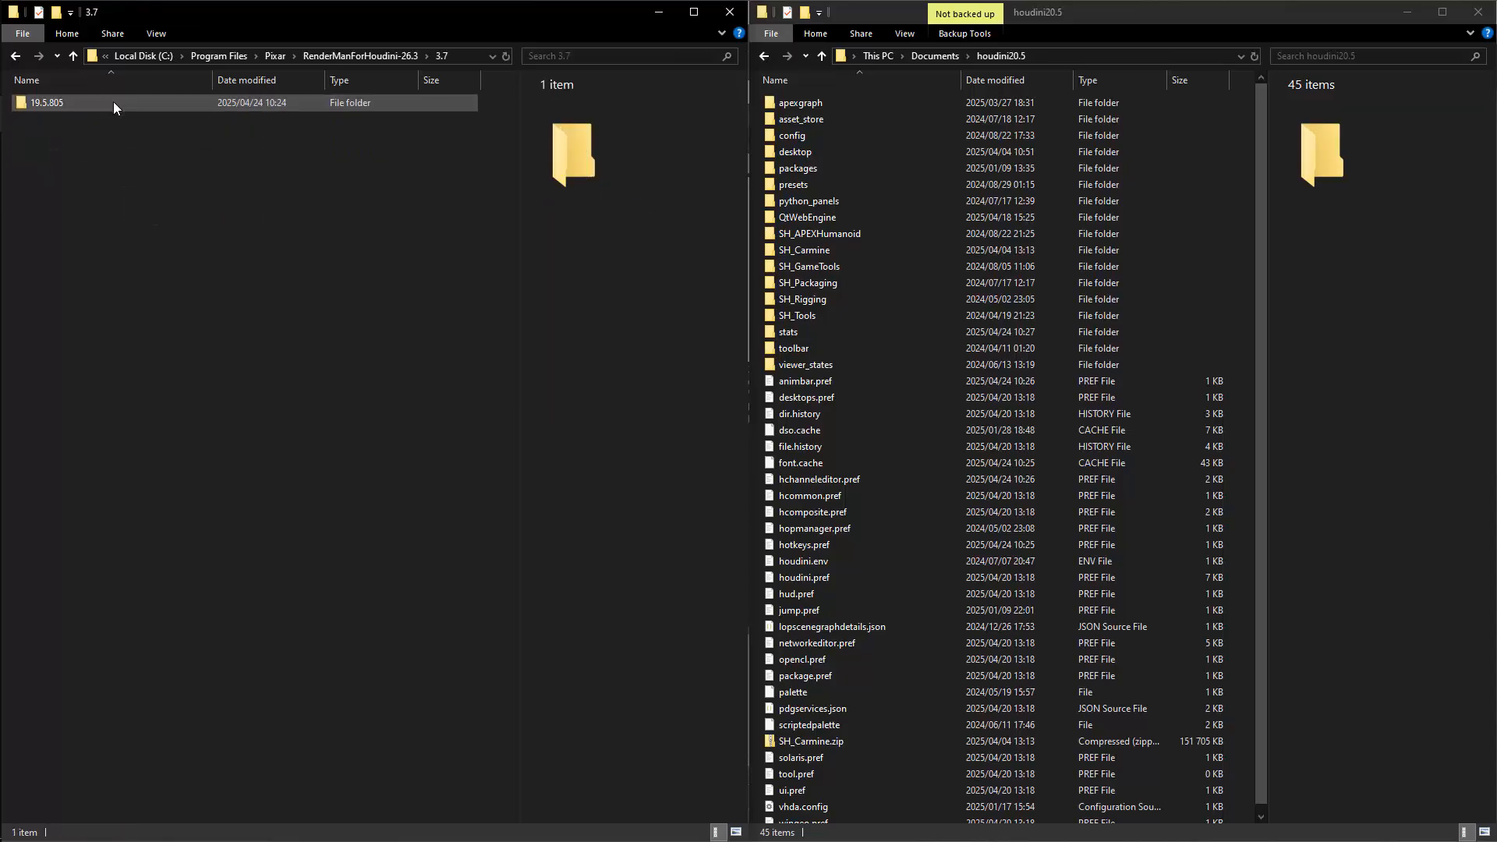
click(299, 56)
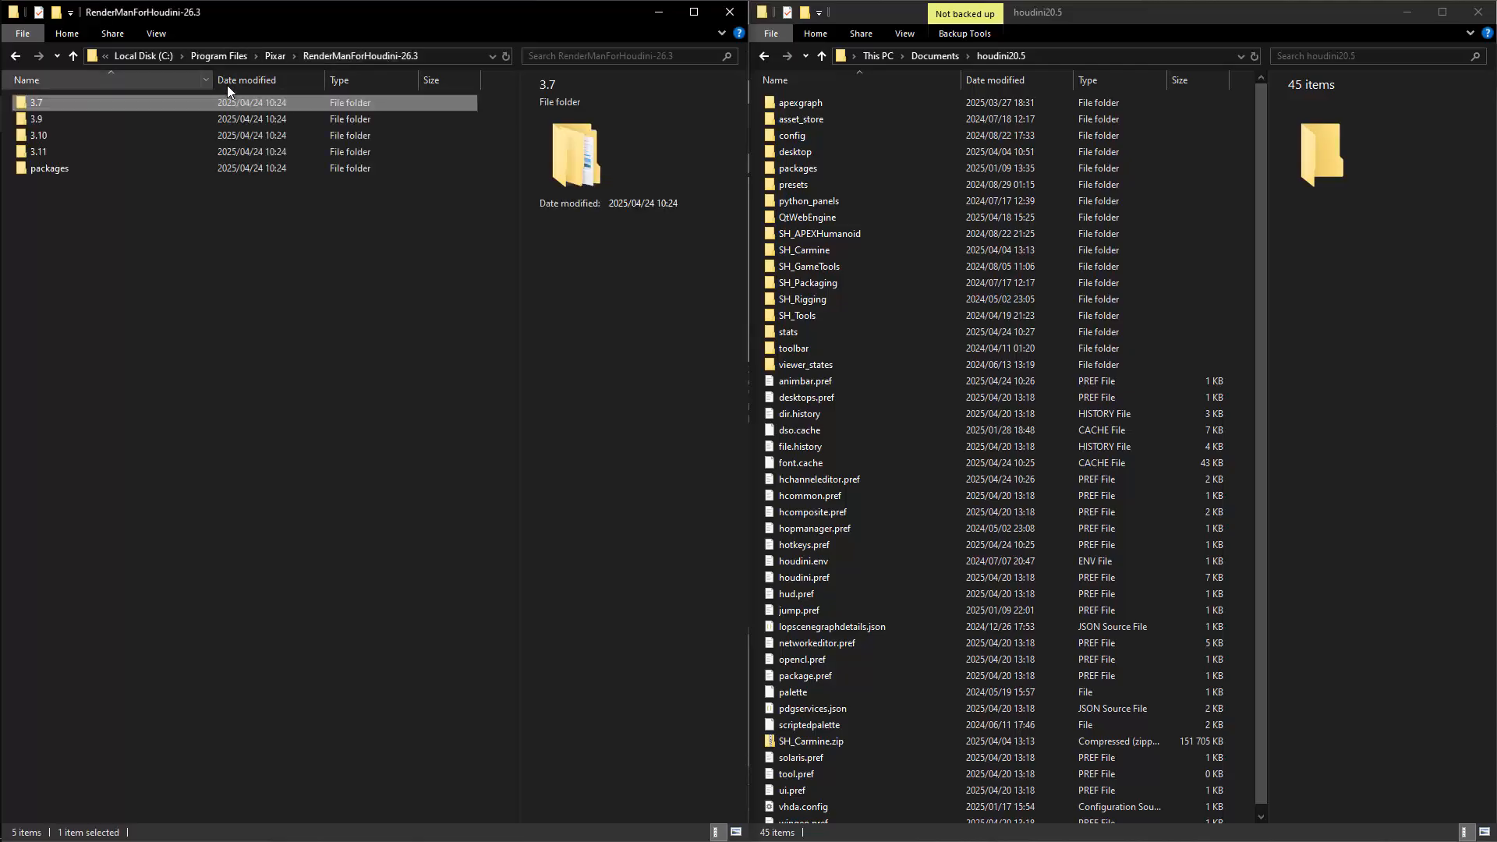
double_click(108, 153)
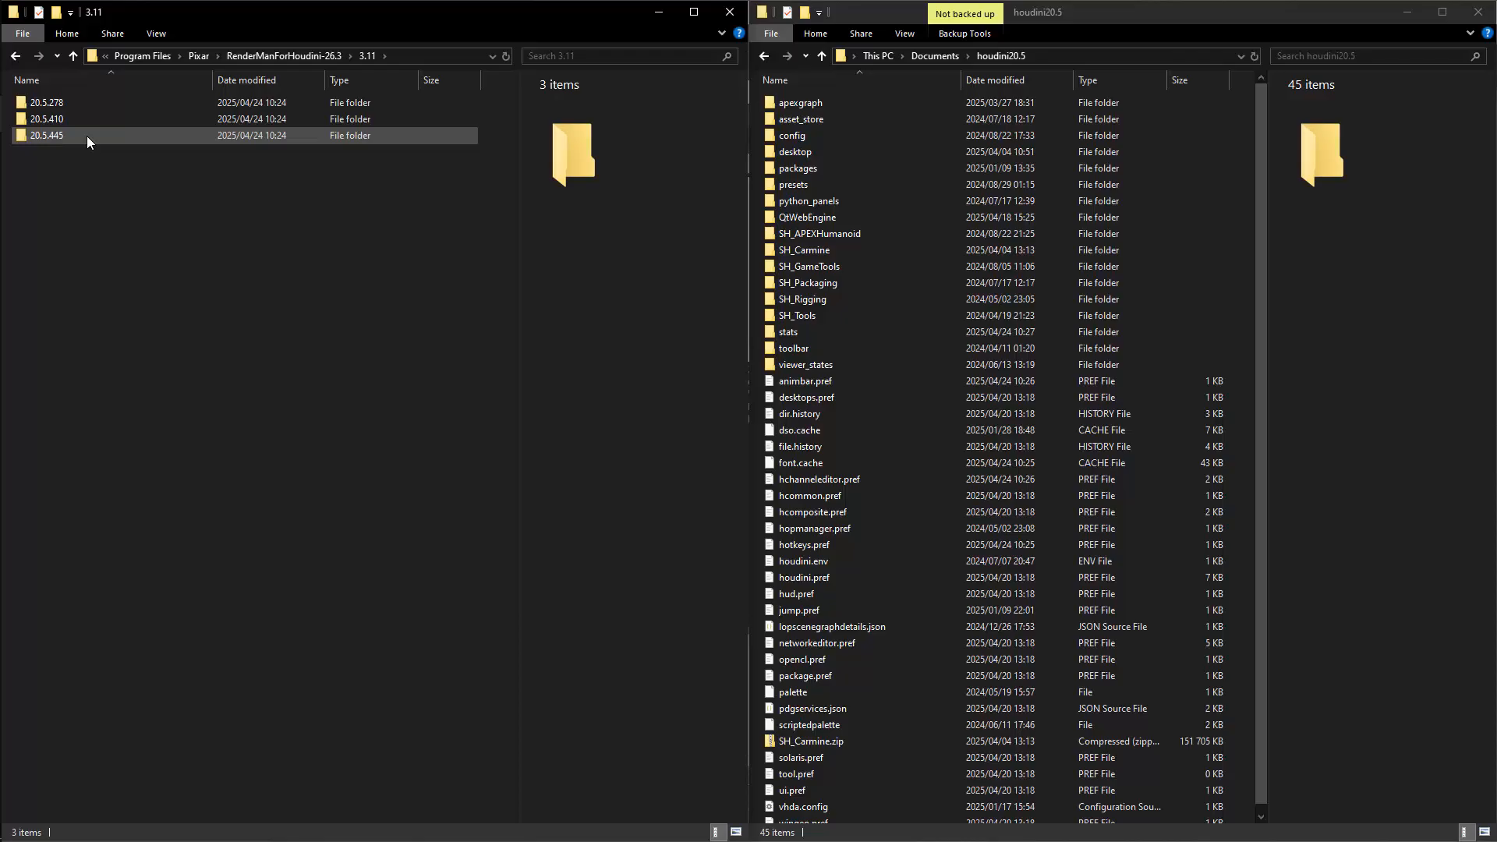
Open the 20.5.445 build folder inside 3.11, look over its contents, and return to the 3.11 folder.
click(64, 137)
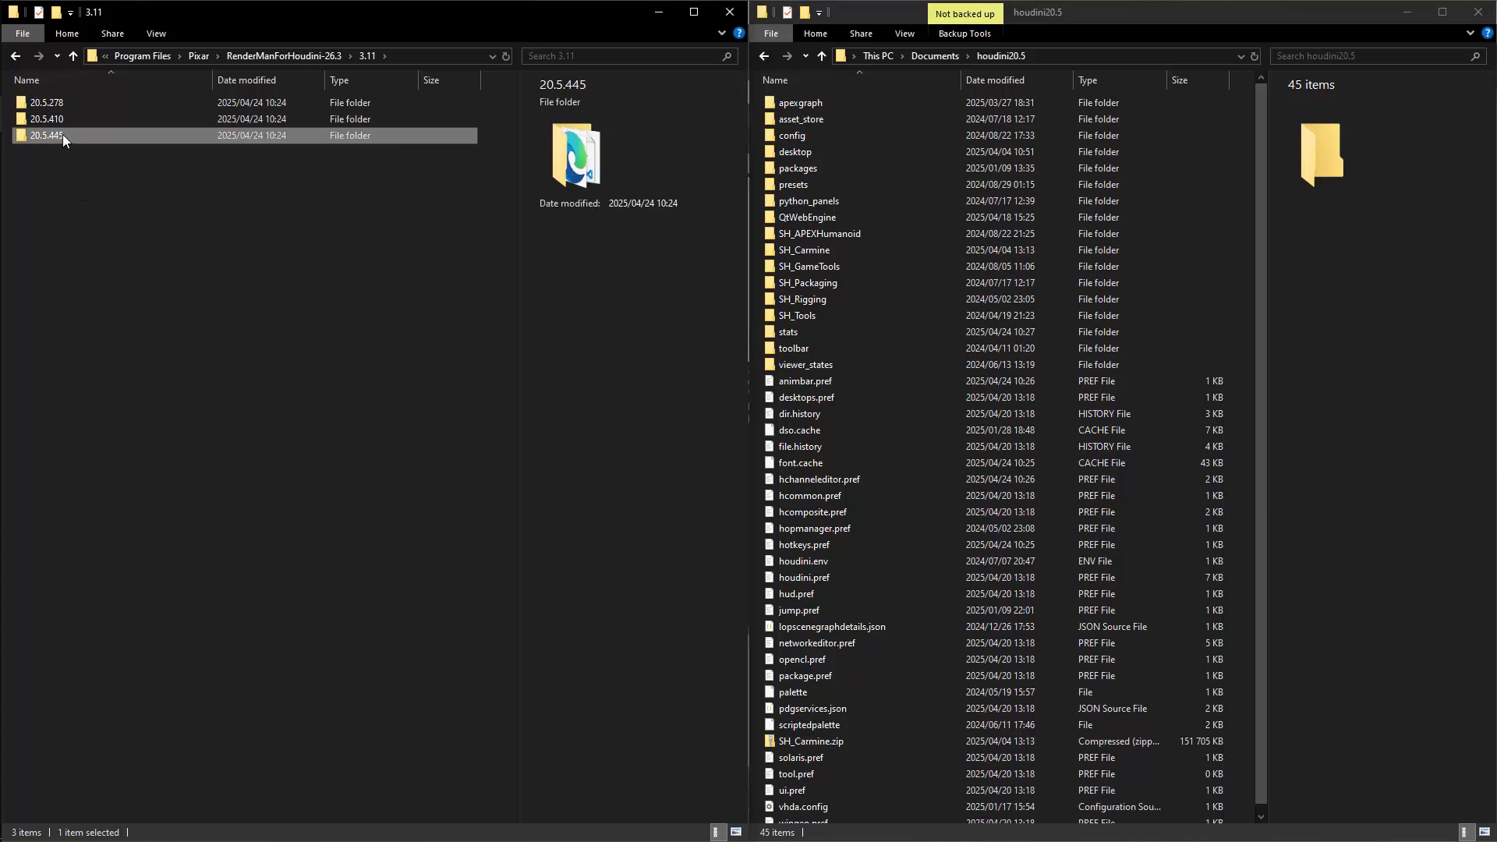
double_click(62, 134)
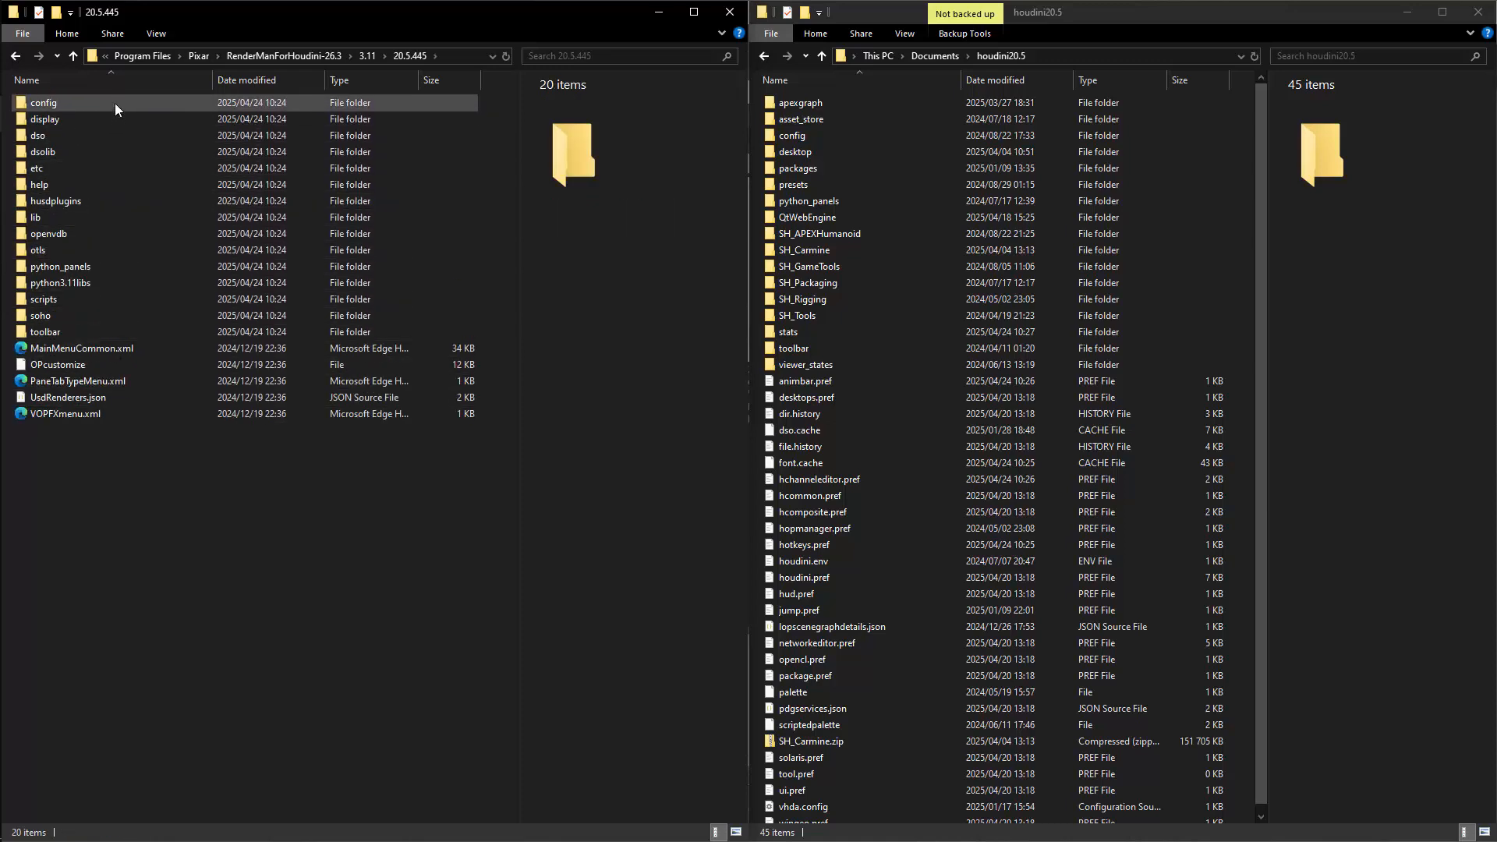
click(367, 55)
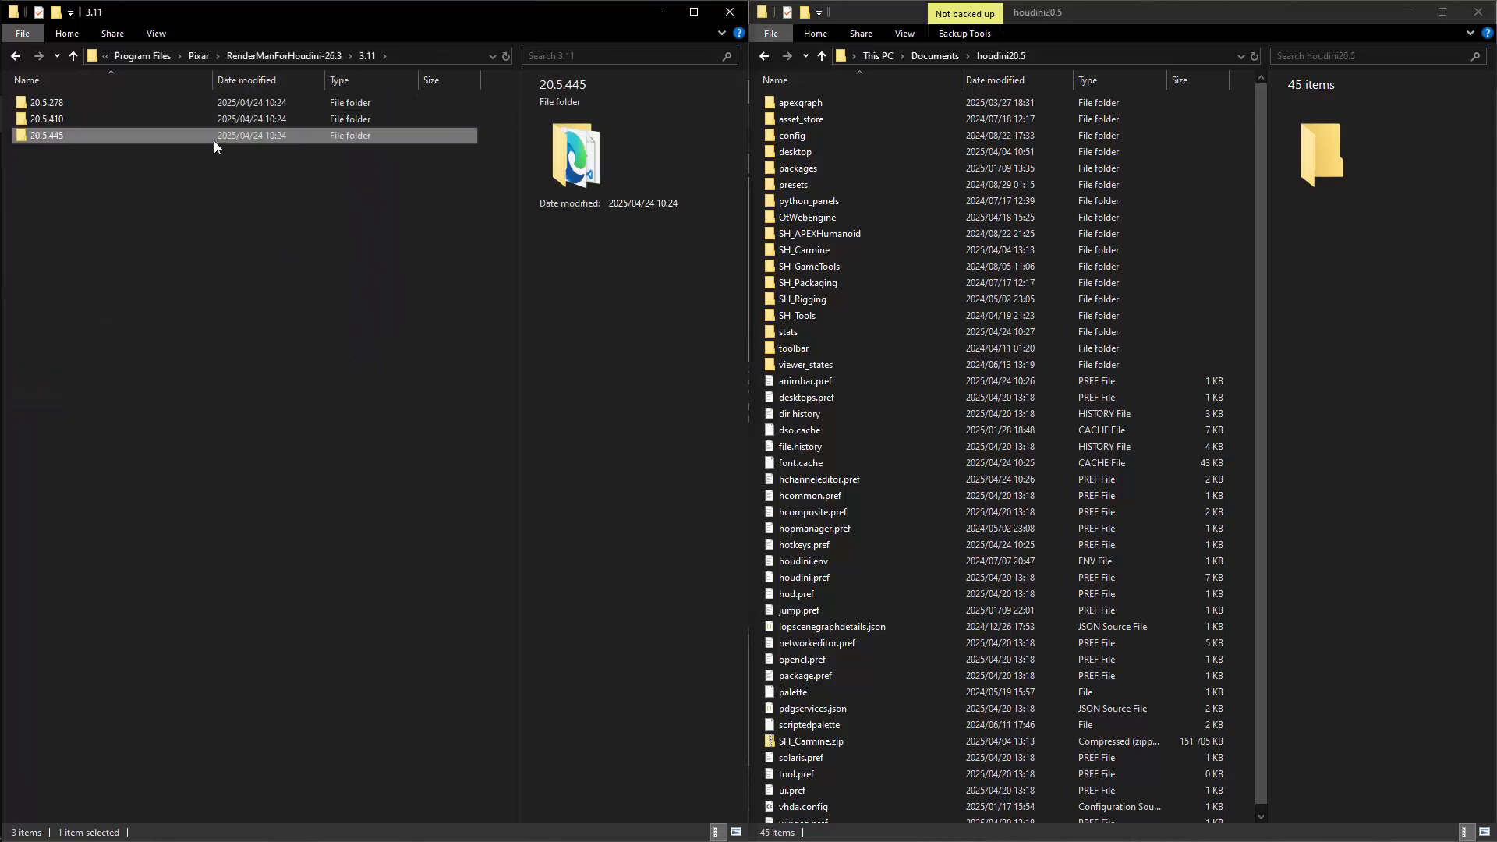
Copy renderman_for_houdini.json from the RenderManForHoudini-26.3 packages folder into the packages folder of Documents/houdini20.5.
click(297, 56)
double_click(69, 169)
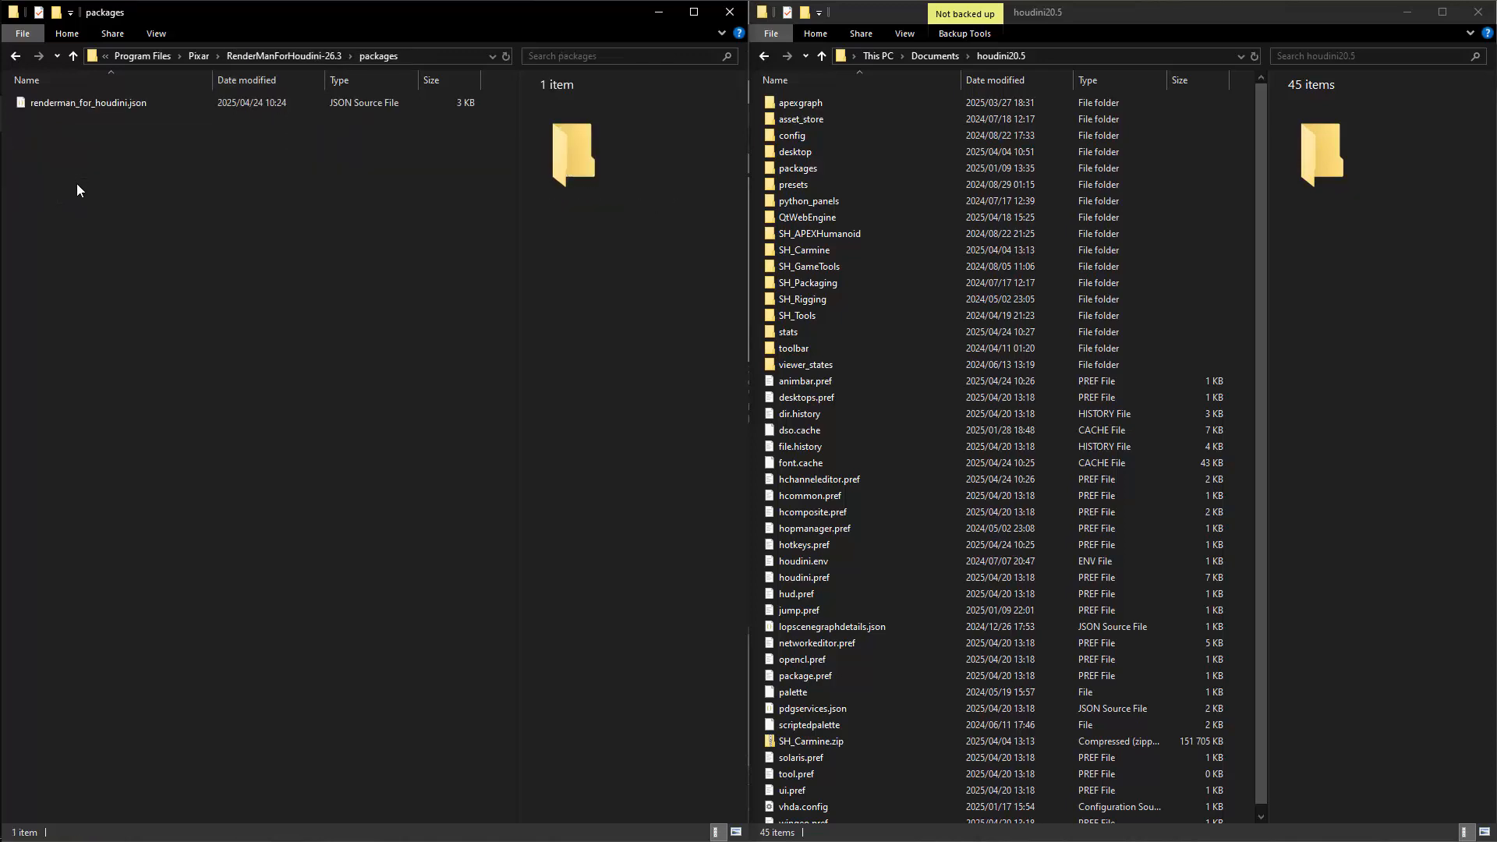
click(107, 114)
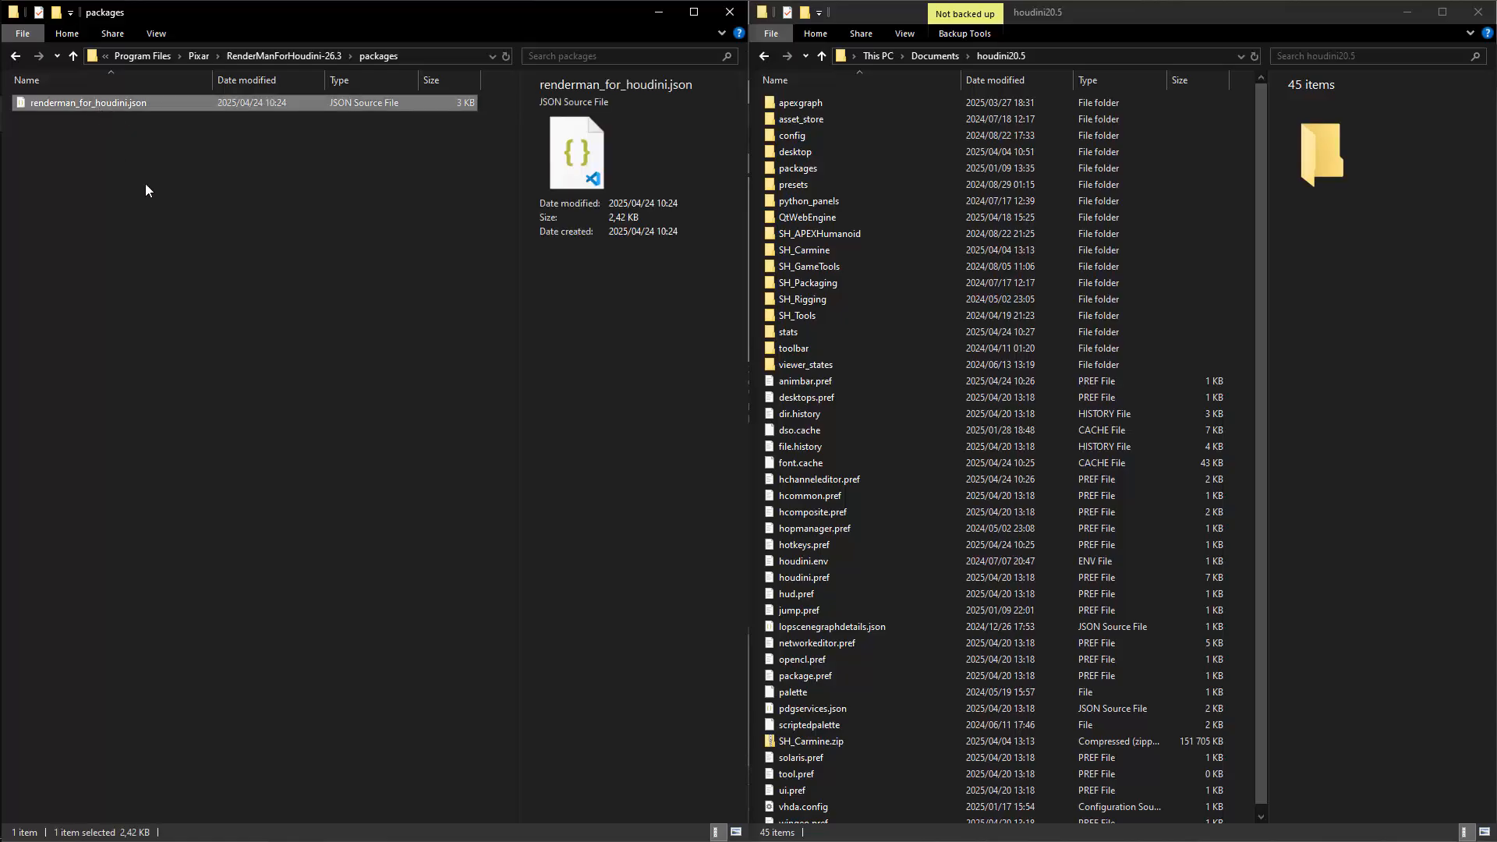
double_click(817, 169)
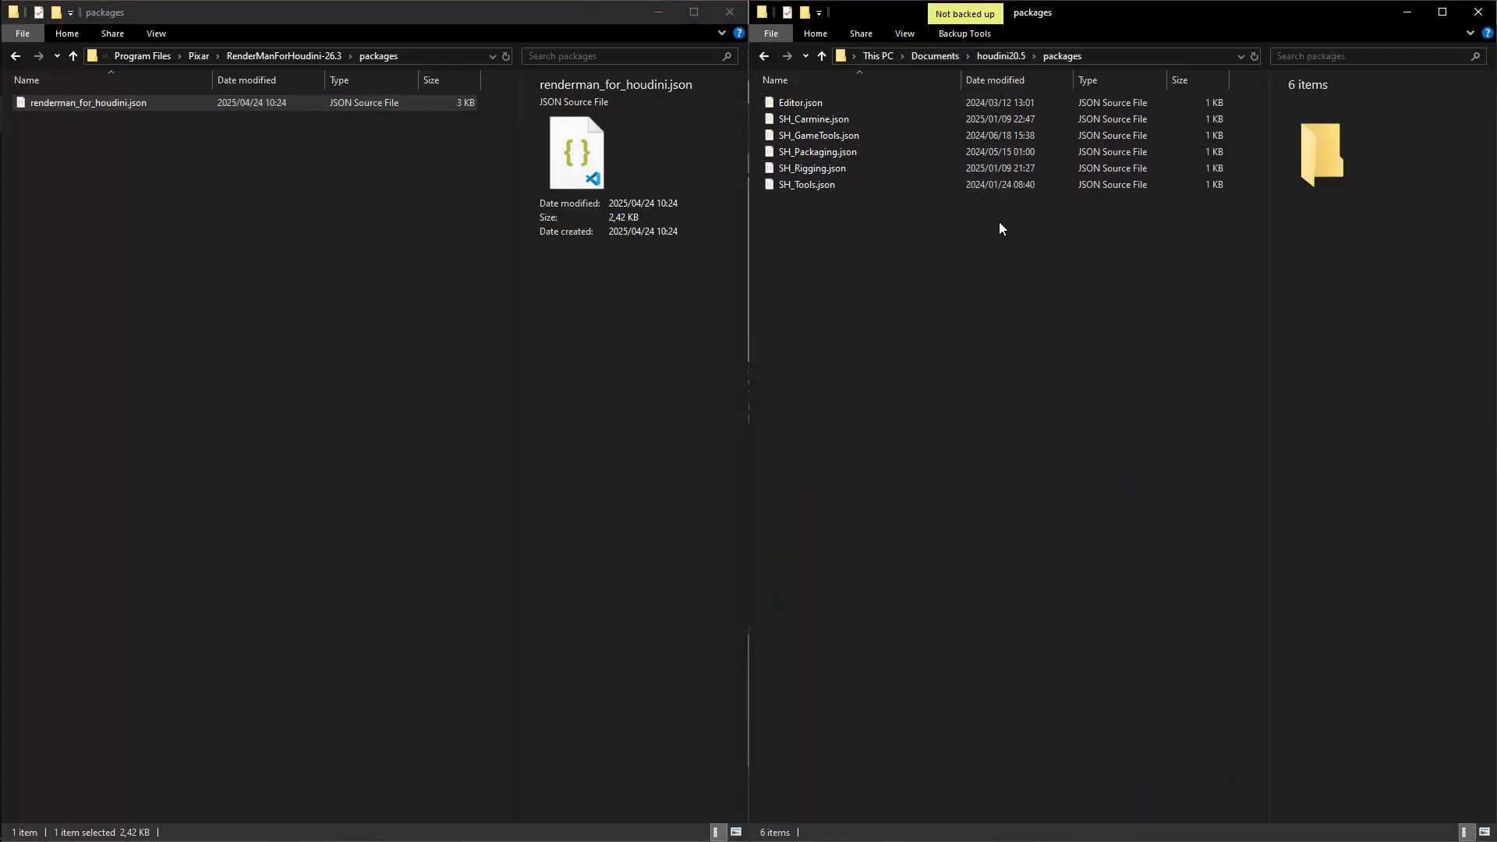
key(ctrl+v)
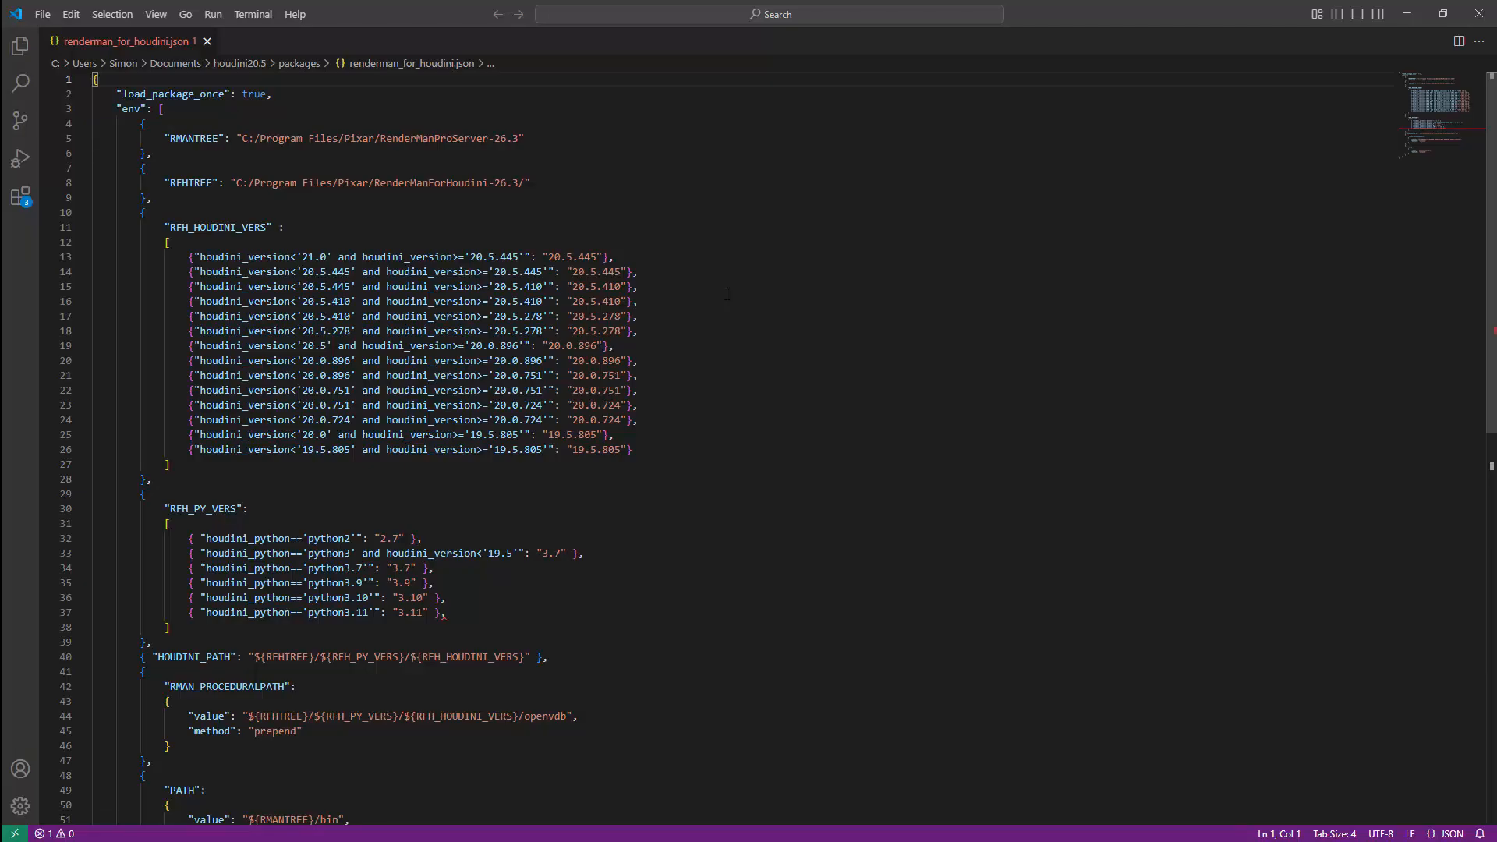
Place renderman_for_houdini.json in VS Code beside the Pixar folder and compare the RMANTREE and RFHTREE paths with its subfolders.
key(super+Left)
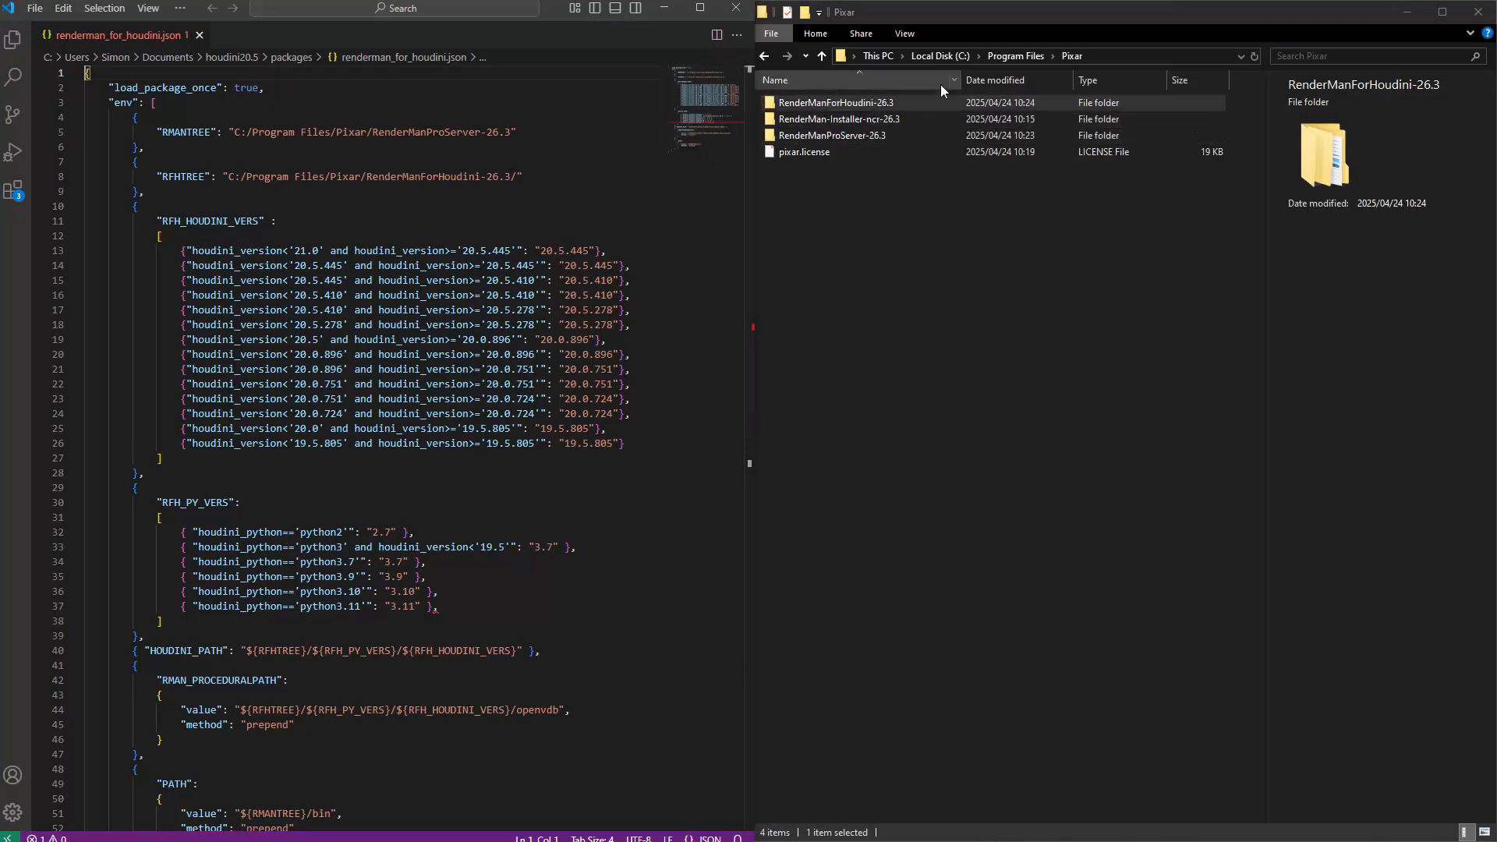
click(857, 102)
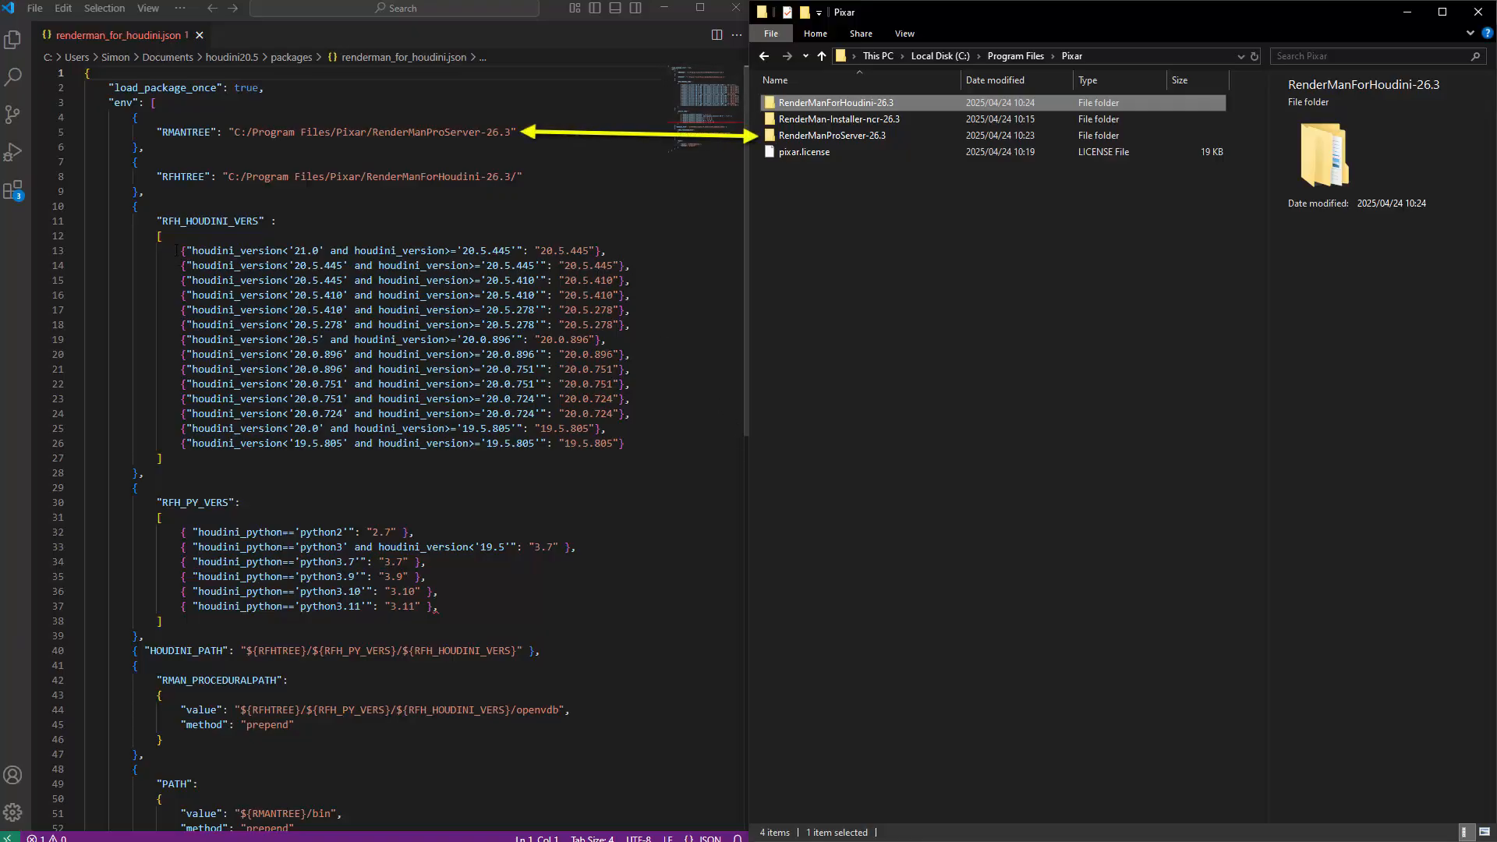
click(615, 247)
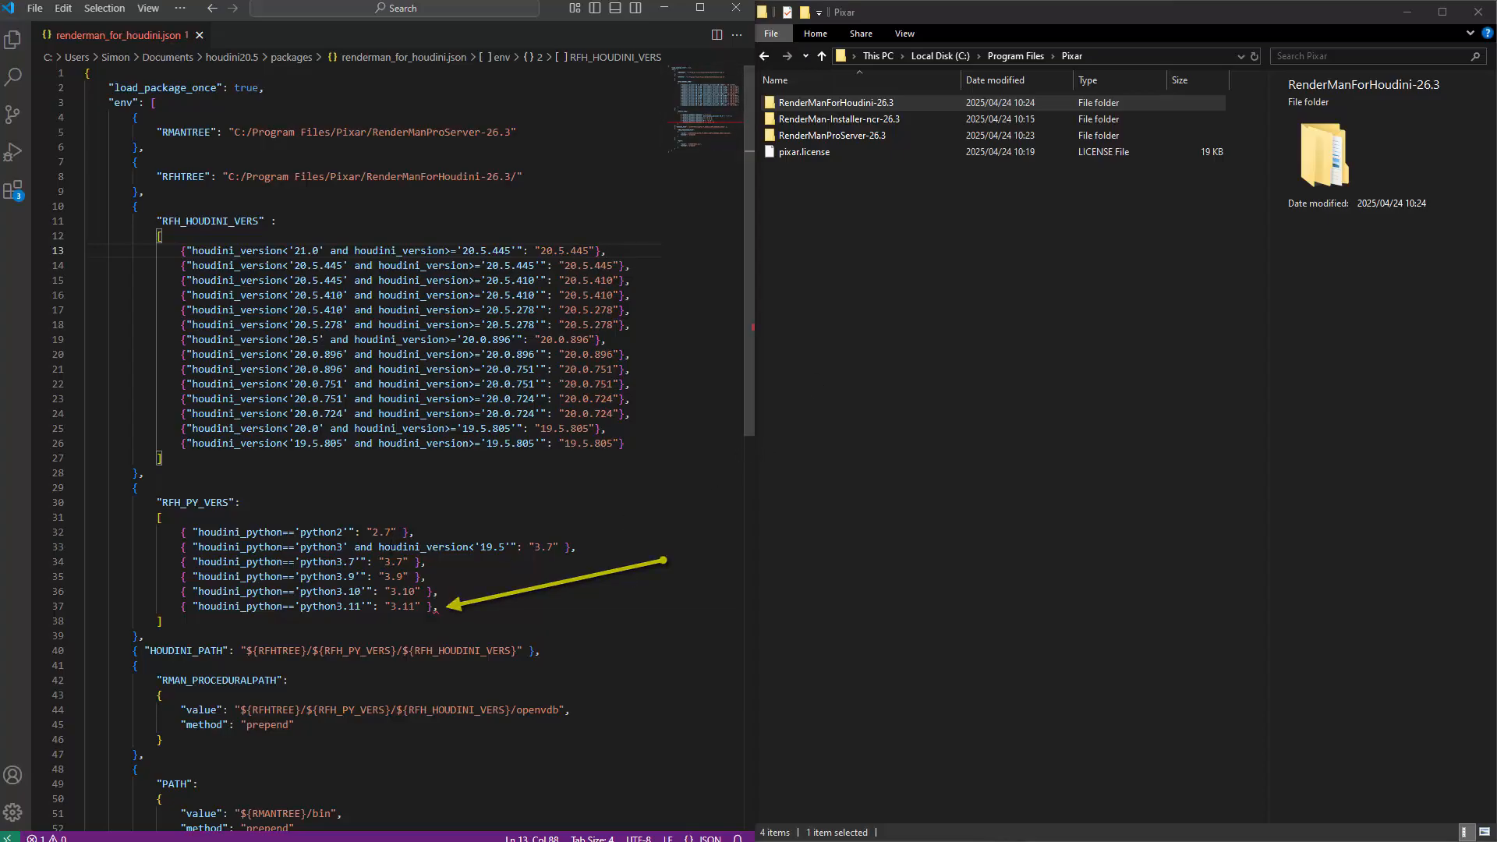
Remove the trailing comma after the python3.11 entry in RFH_PY_VERS and save renderman_for_houdini.json.
click(435, 607)
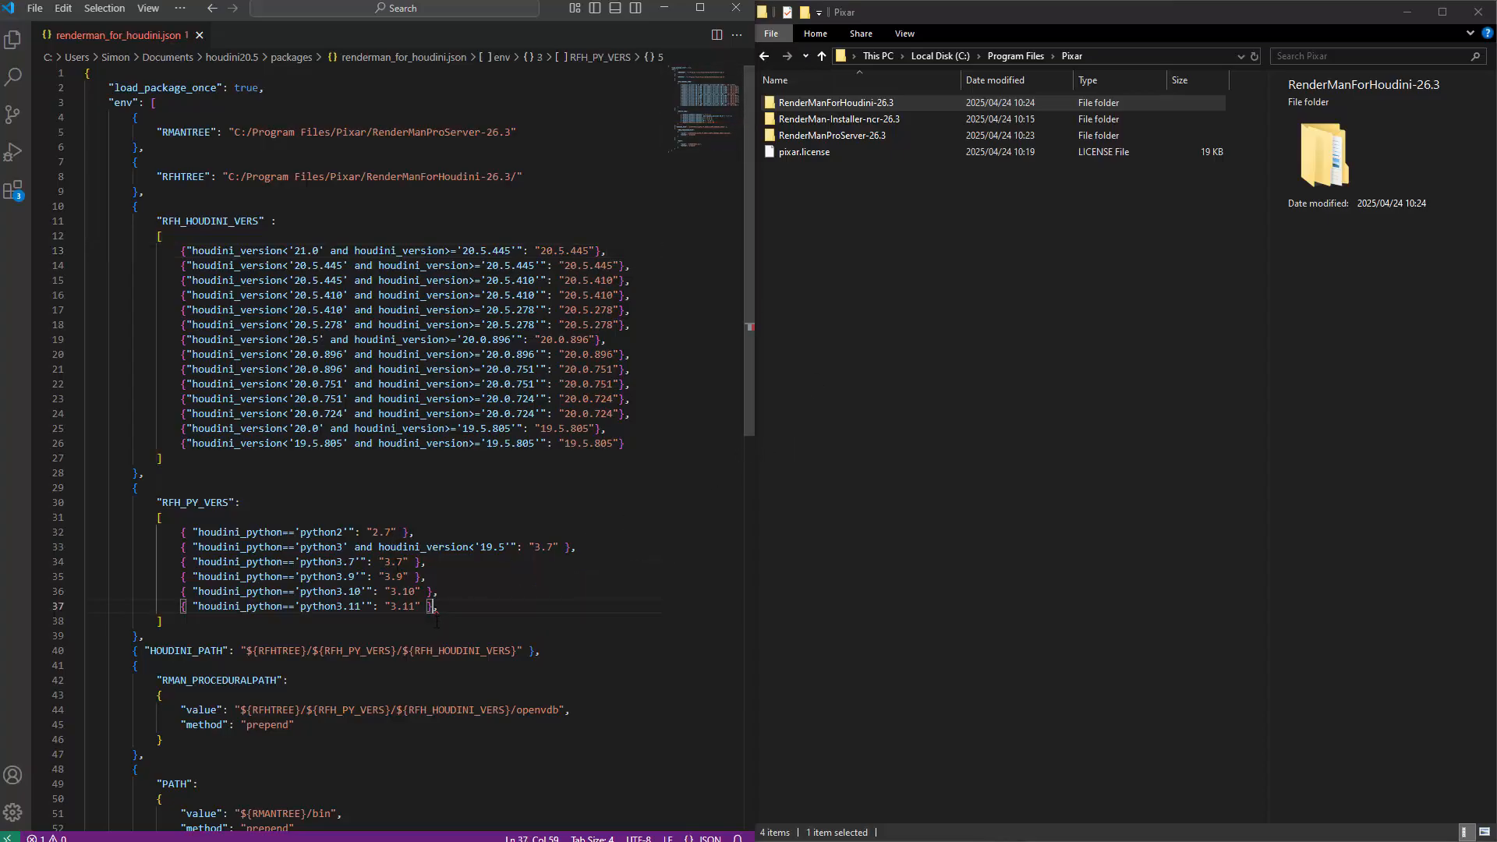
mouse_move(435, 609)
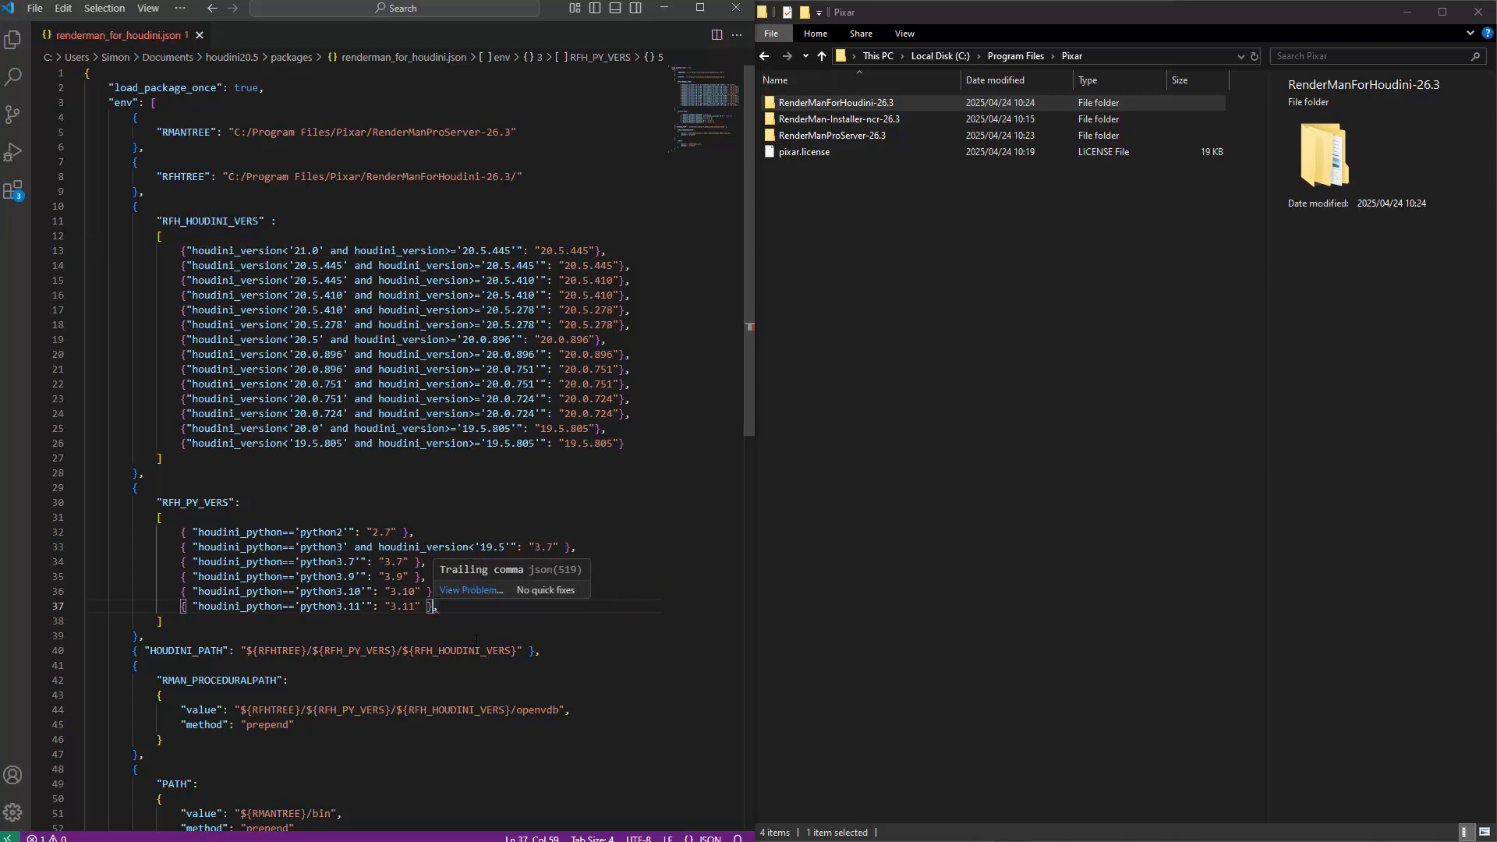
click(478, 637)
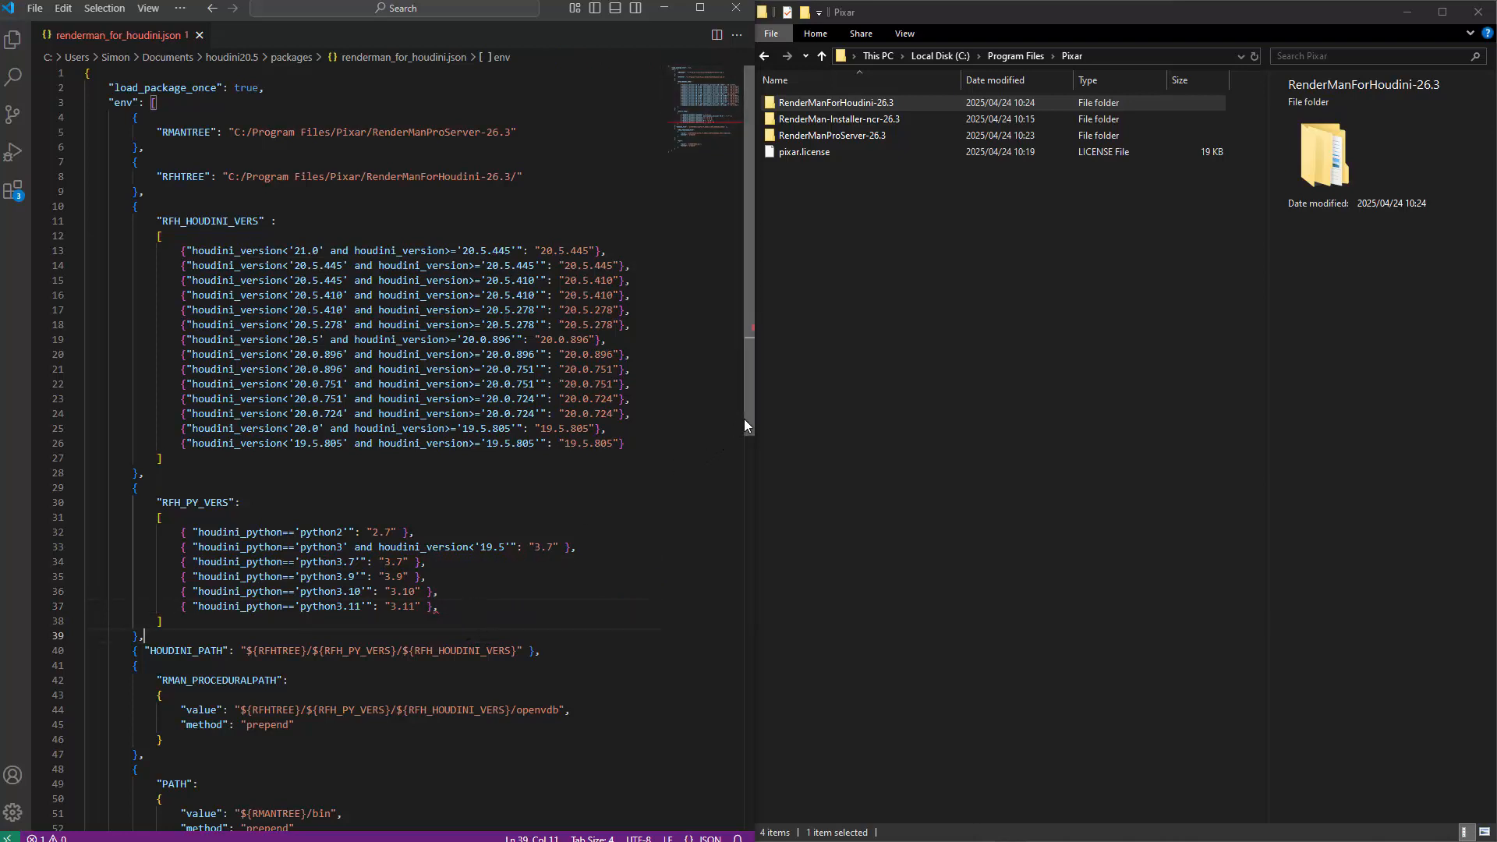
drag(743, 419, 722, 472)
click(433, 533)
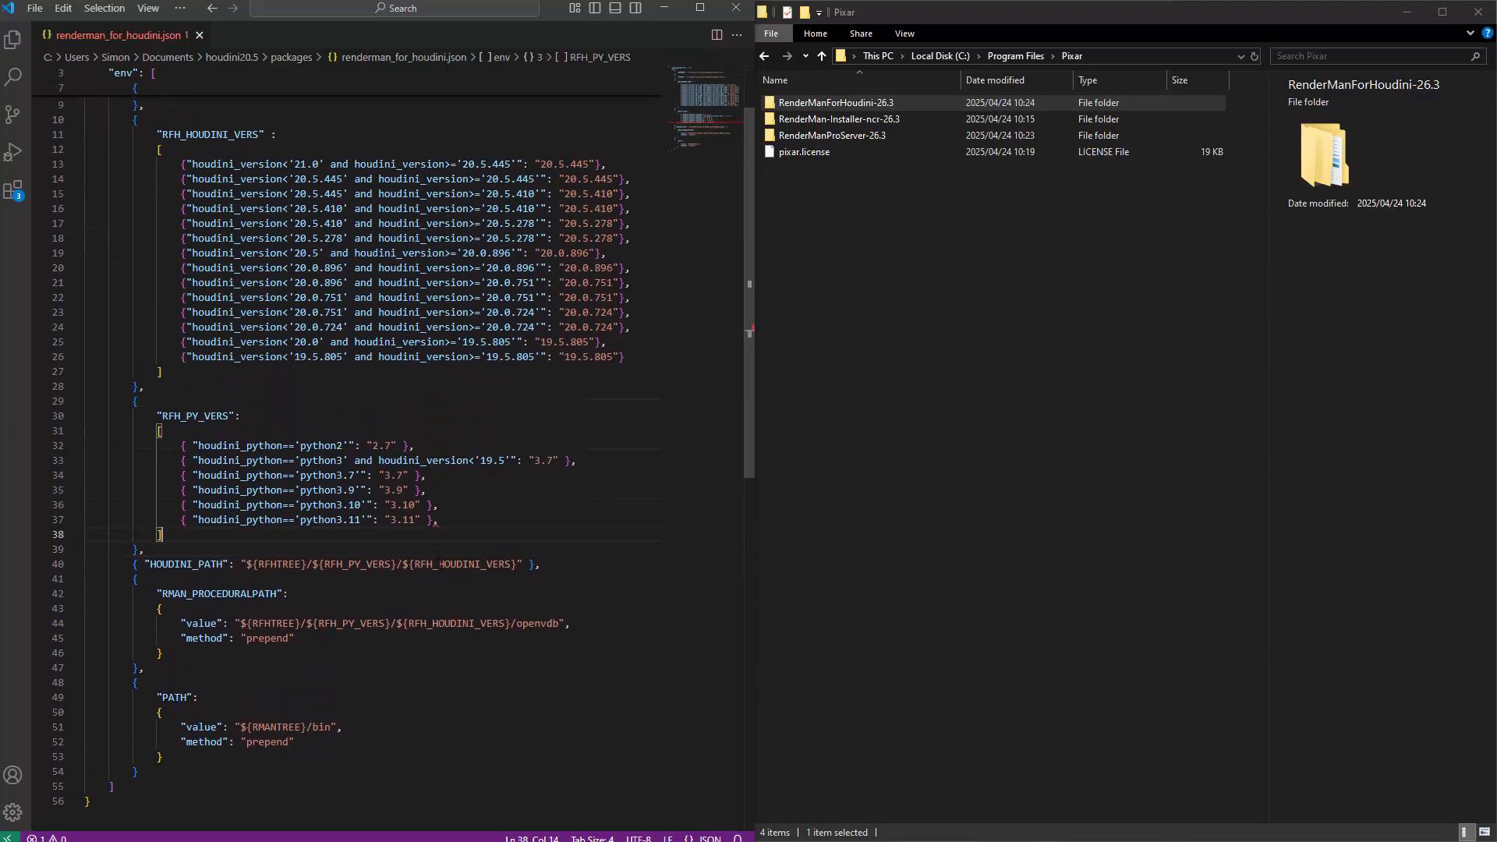
click(435, 521)
key(BackSpace)
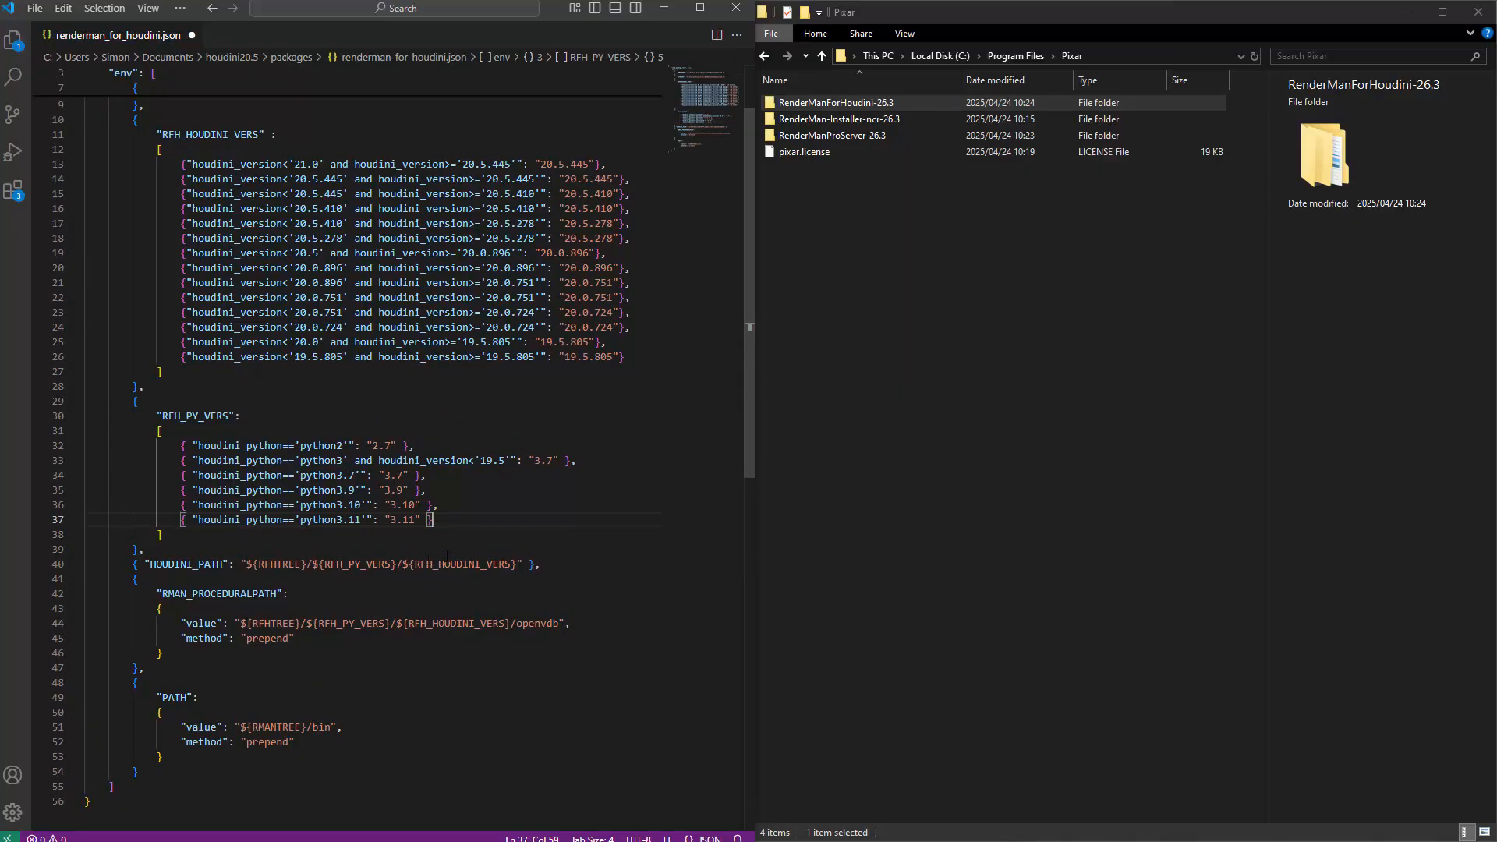
key(ctrl+z)
key(Delete)
key(ctrl+s)
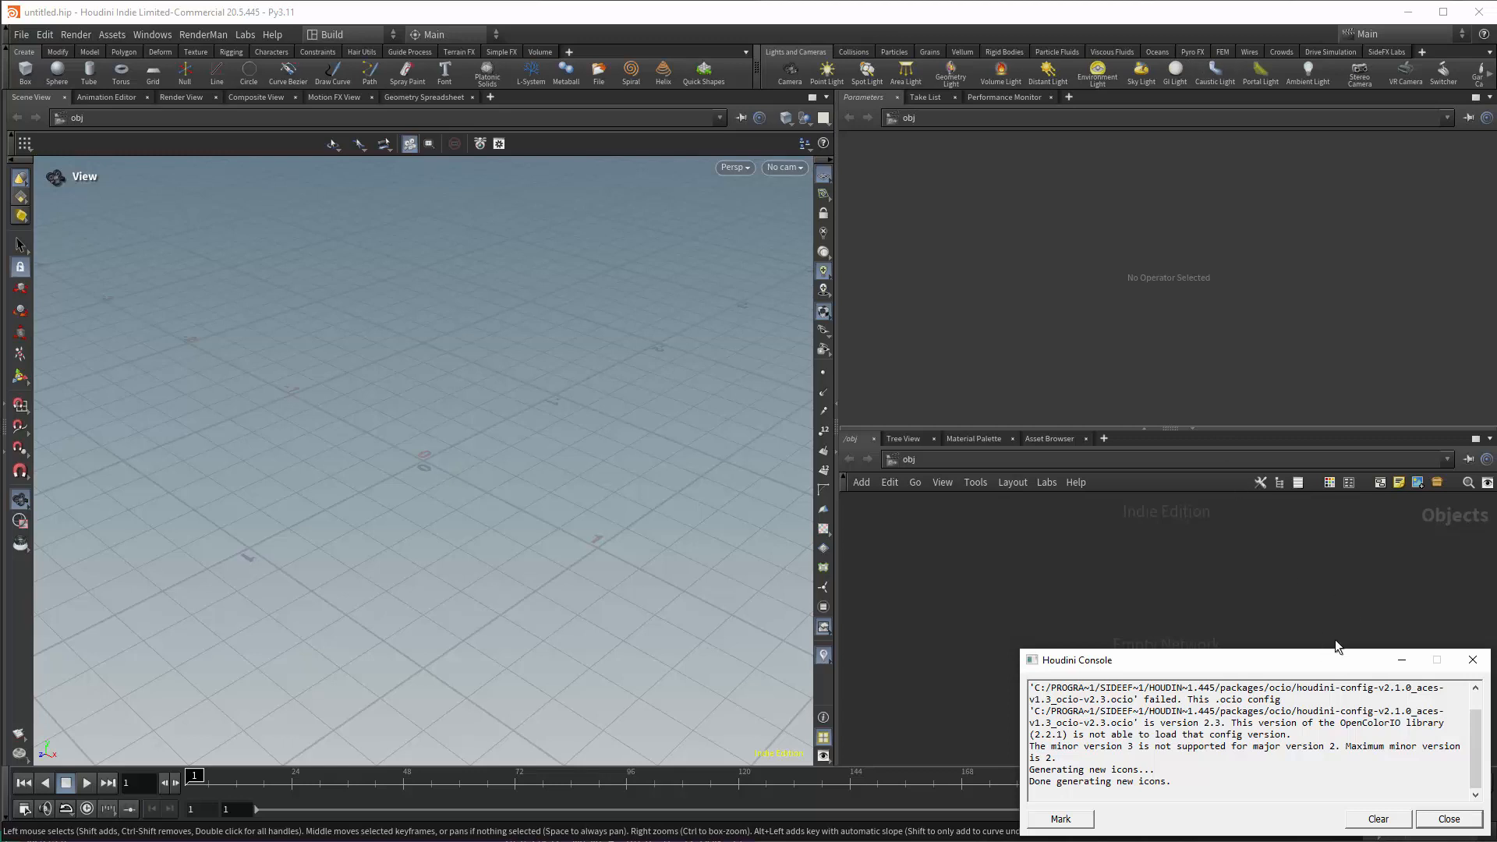
In Houdini, collapse the shelf and add a Package Browser pane tab next to the Performance Monitor.
click(1345, 146)
click(7, 48)
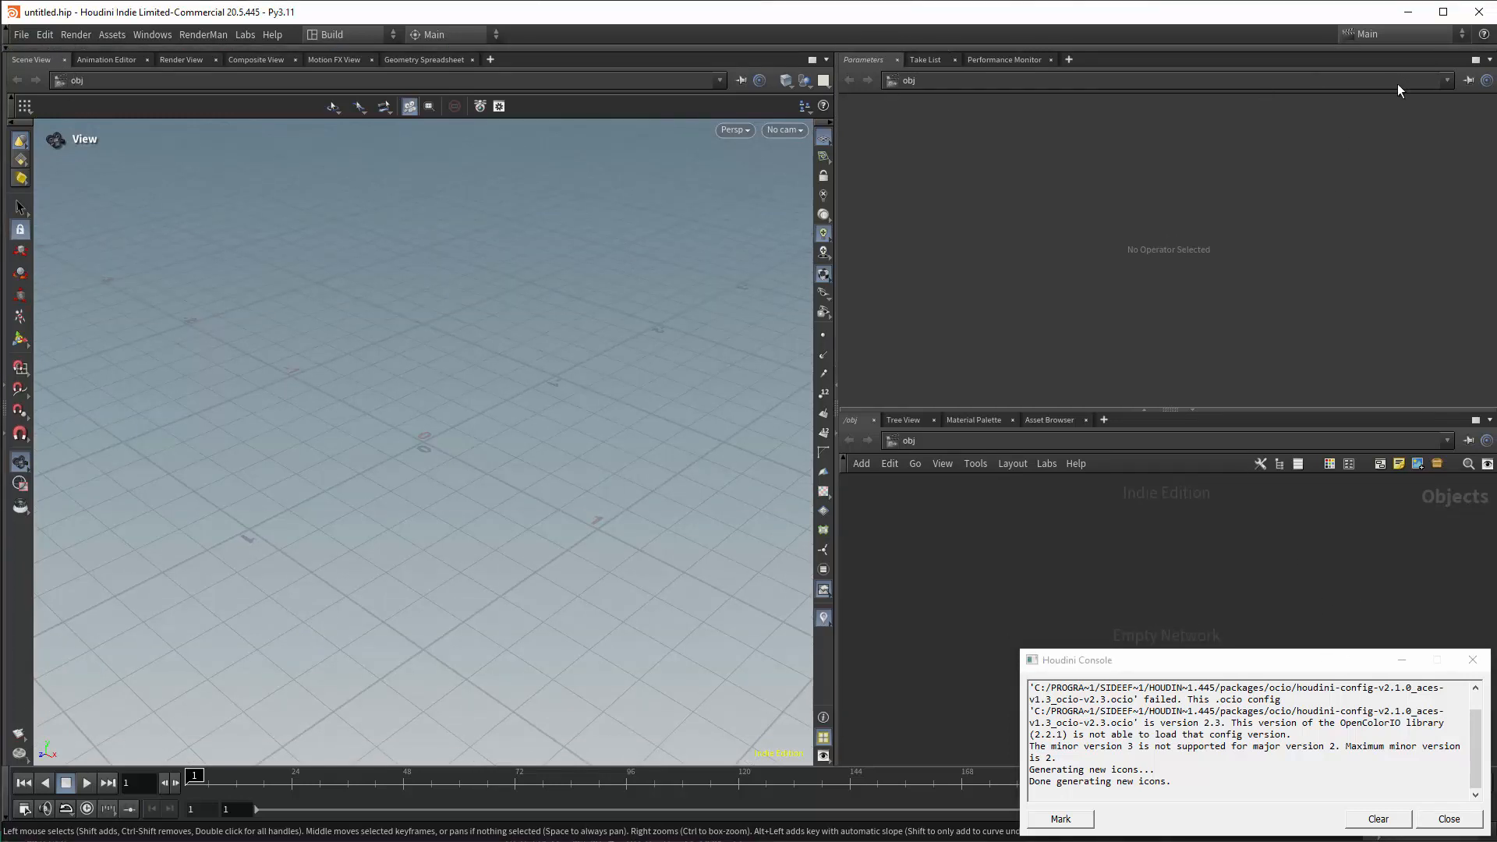
click(1068, 60)
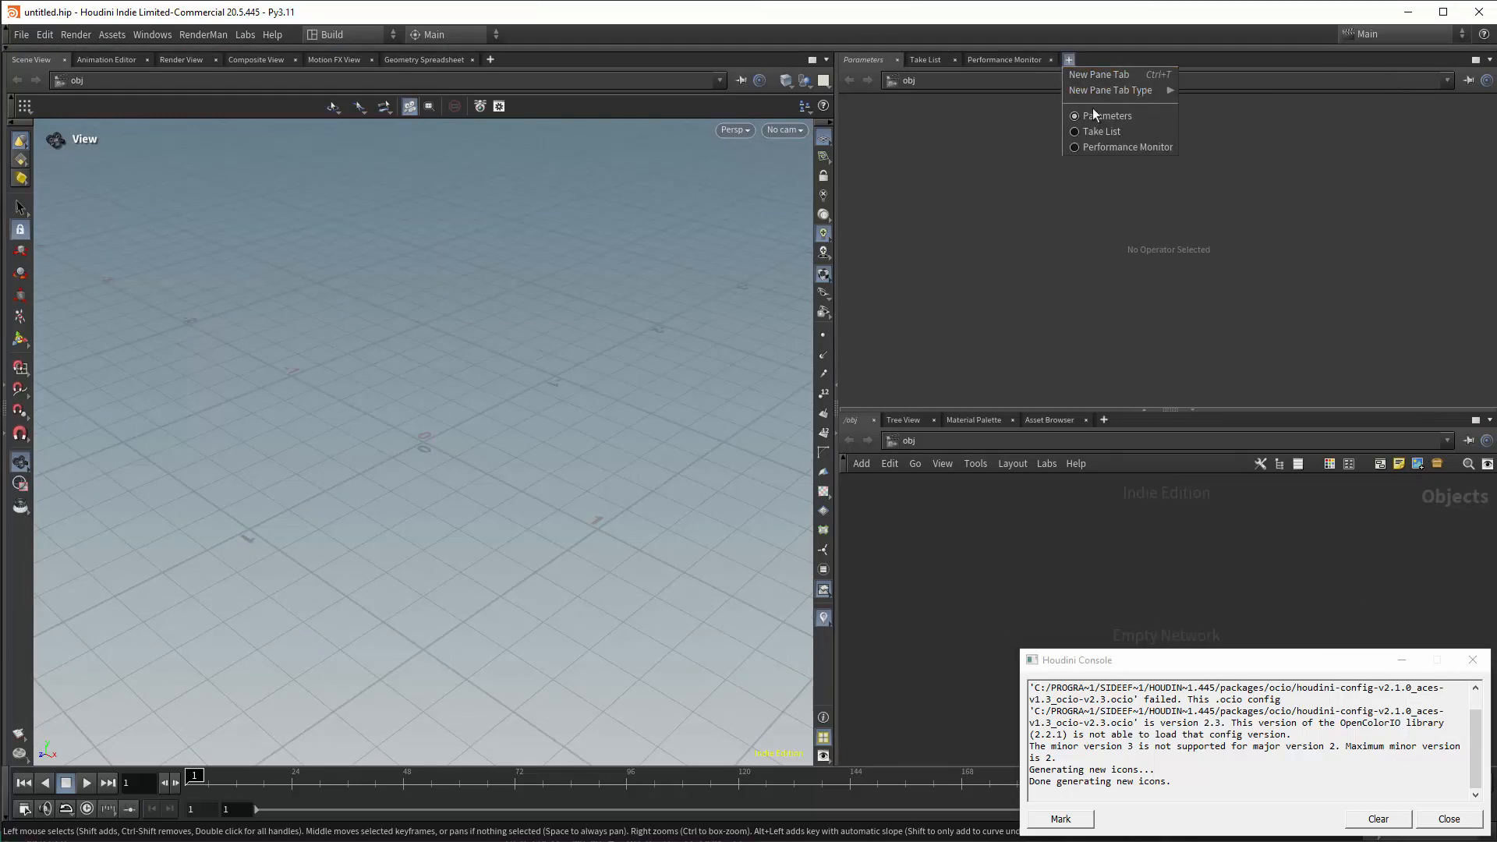
mouse_move(1151, 90)
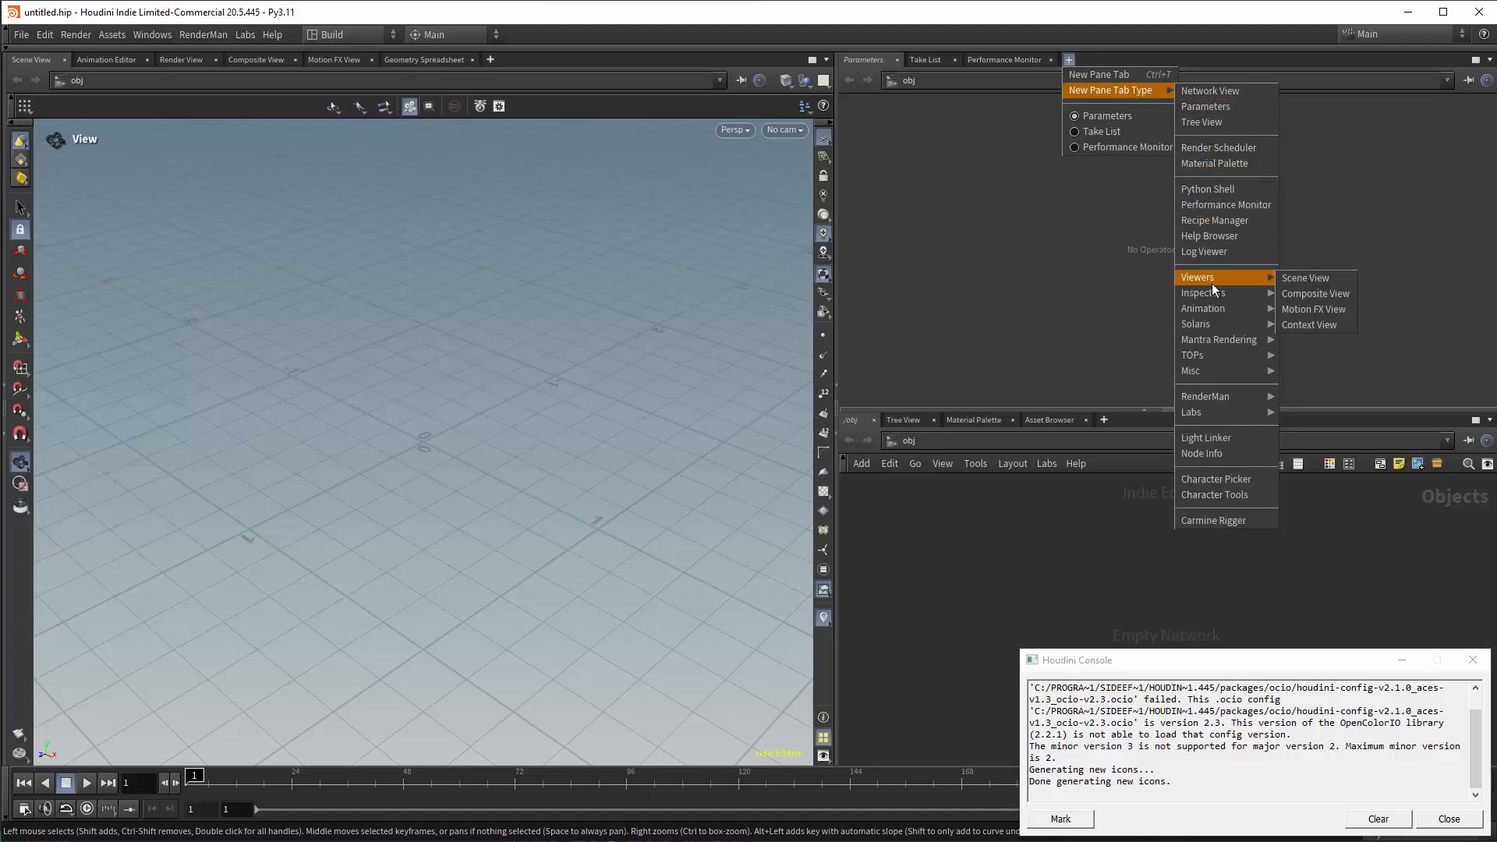
mouse_move(1213, 291)
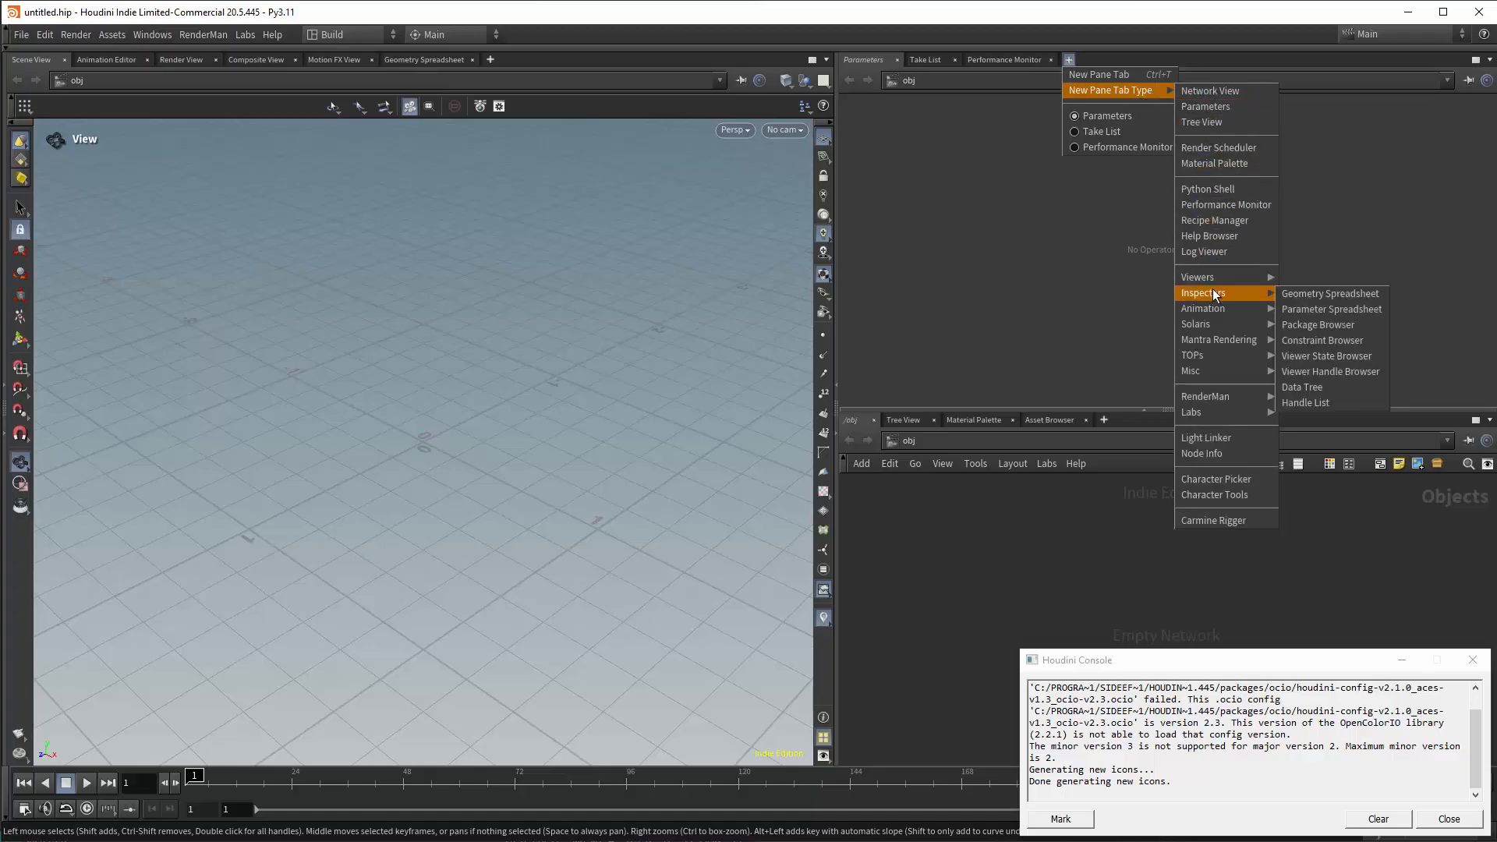
click(1316, 325)
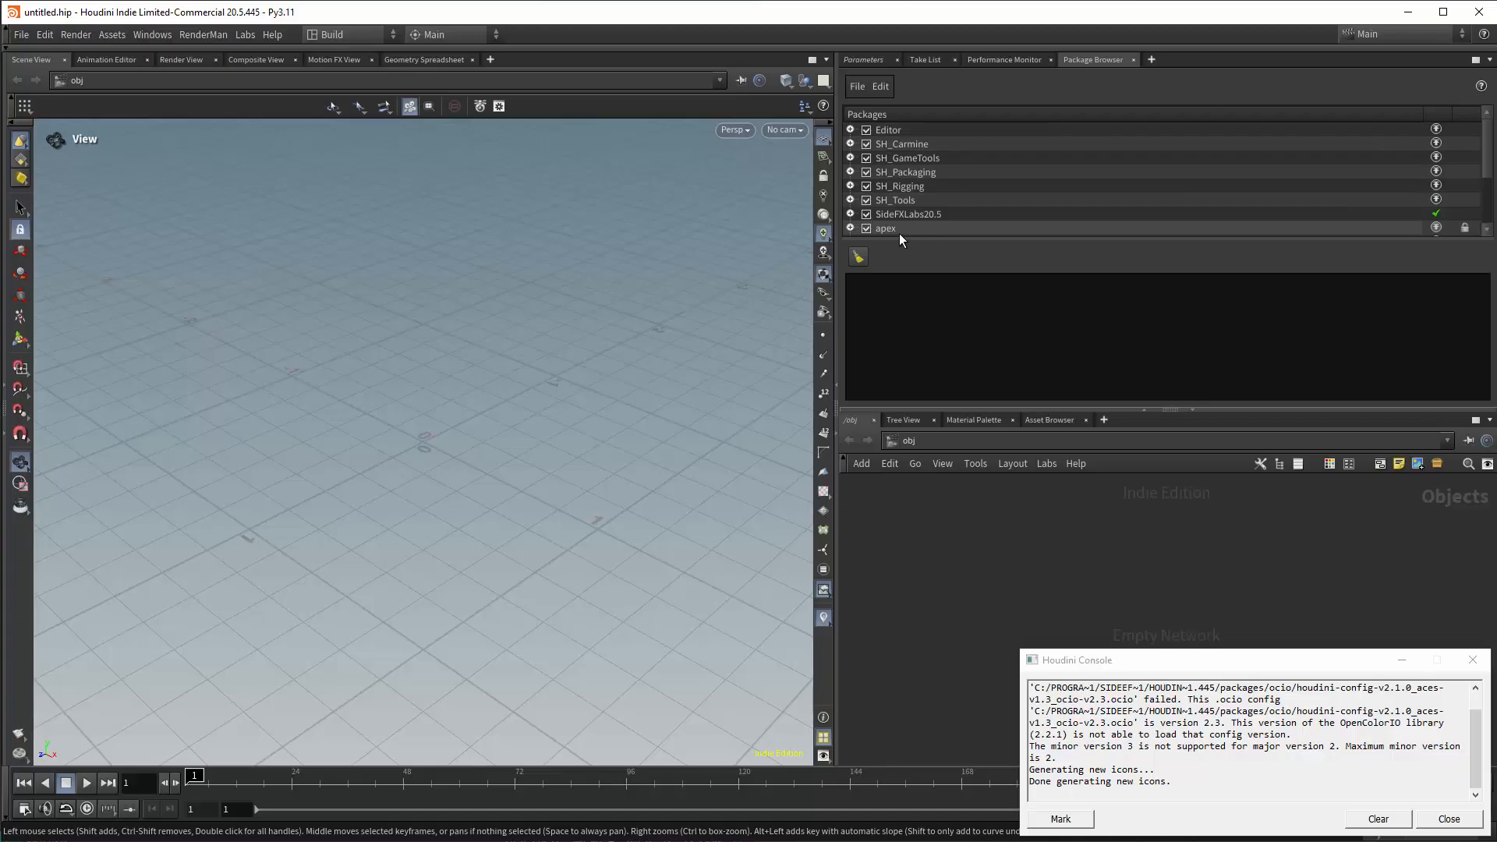
Expand the renderman_for_houdini package, enlarge the package list area, and check the package's file path.
scroll(1488, 170, down, 1)
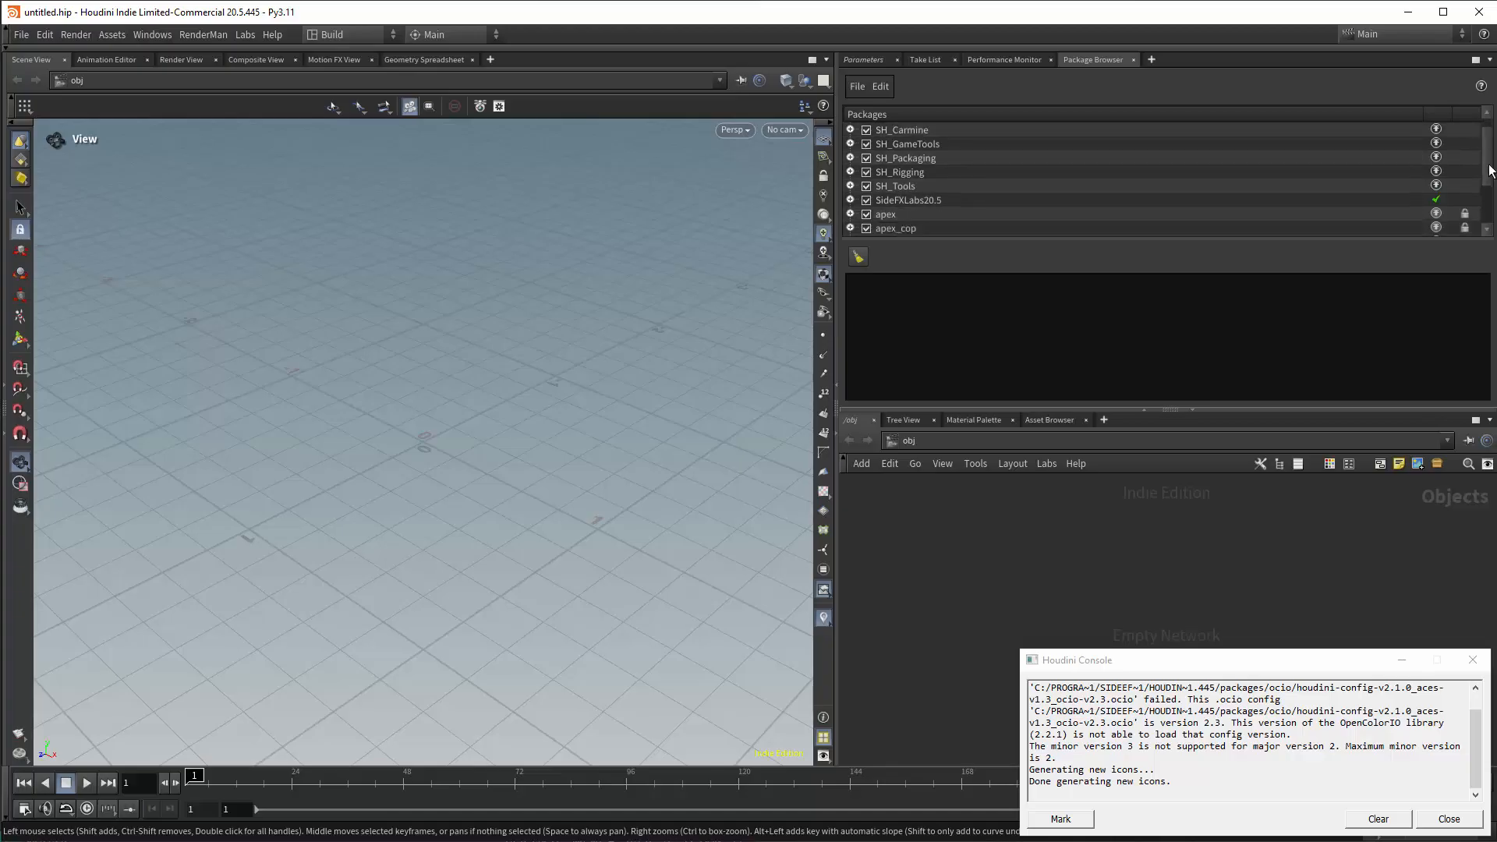
scroll(1488, 179, down, 4)
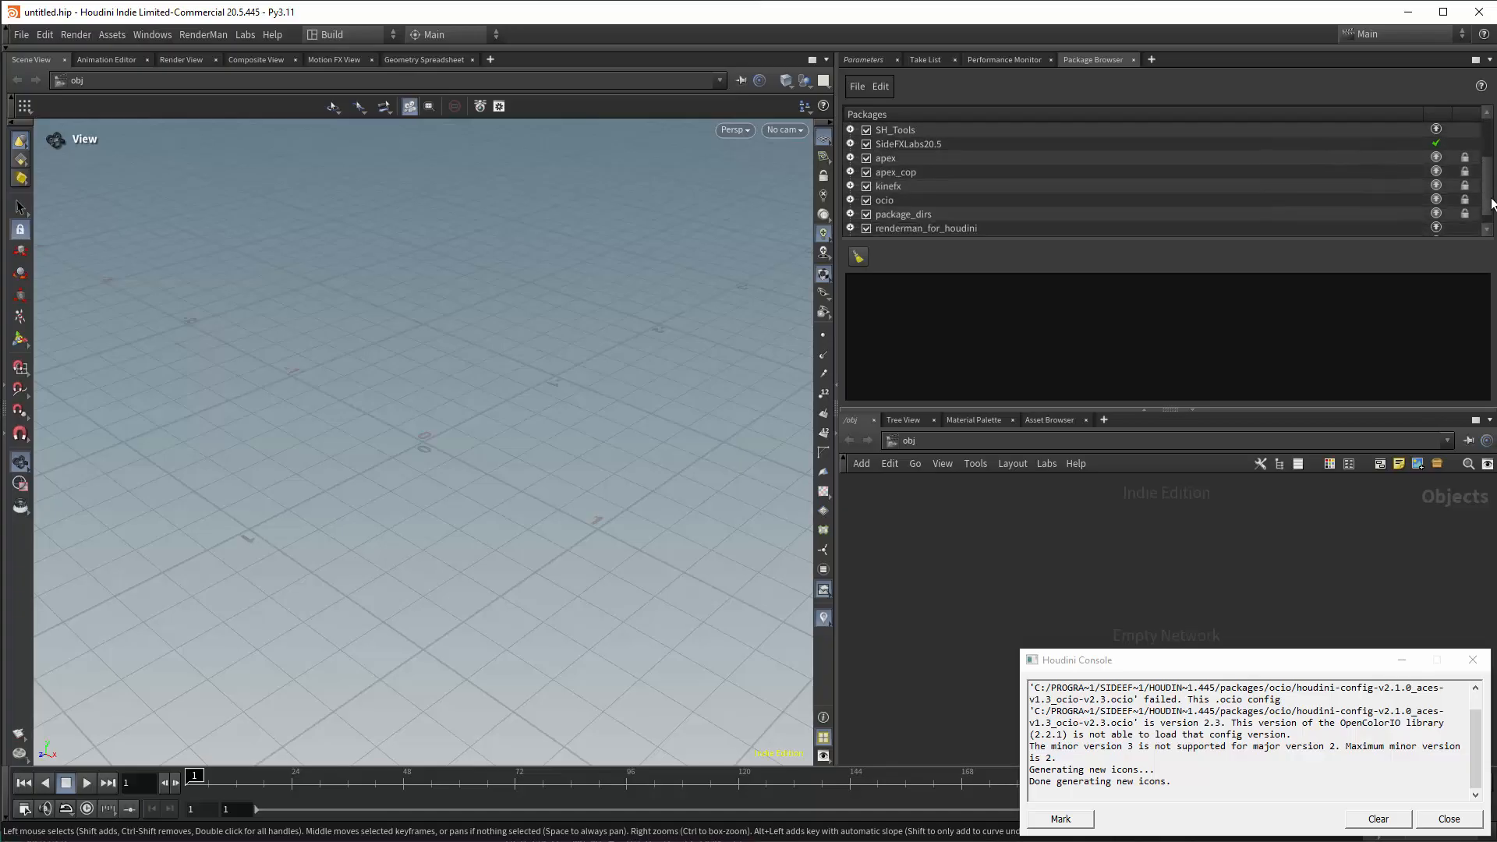
scroll(1490, 203, down, 1)
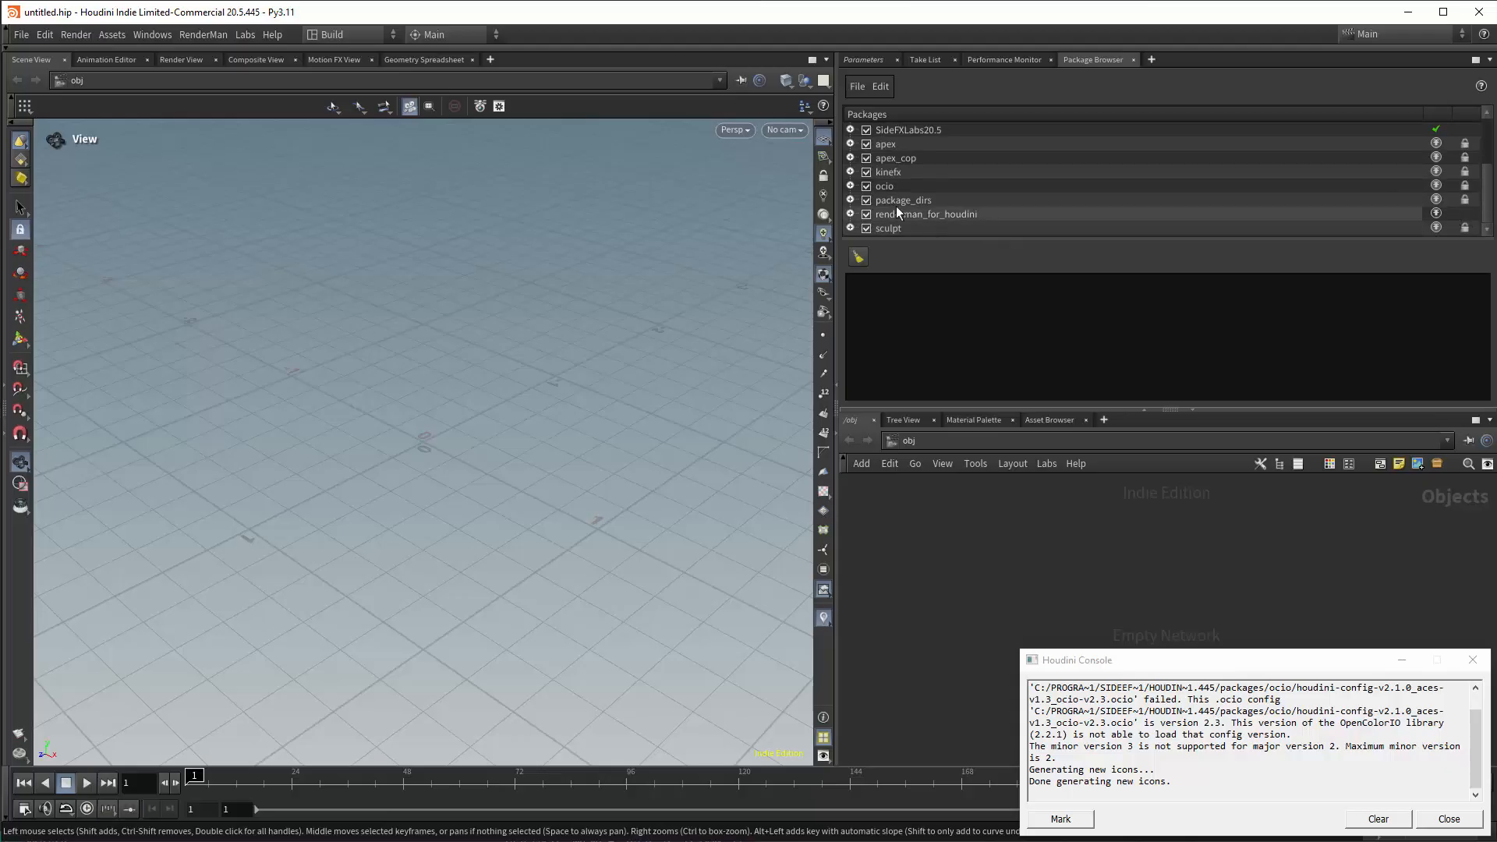
click(851, 214)
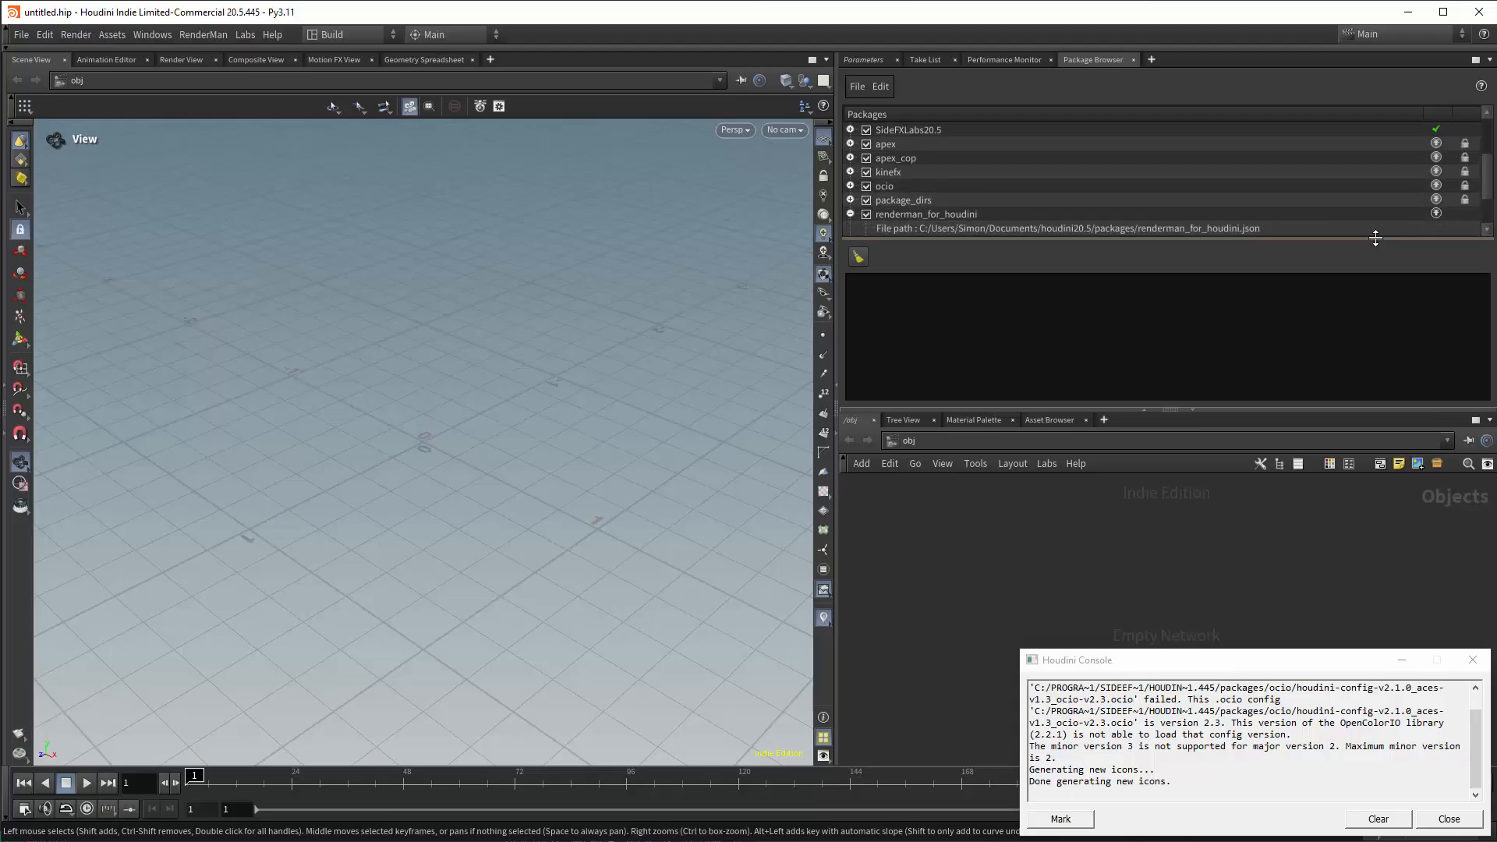
drag(1375, 238, 1376, 304)
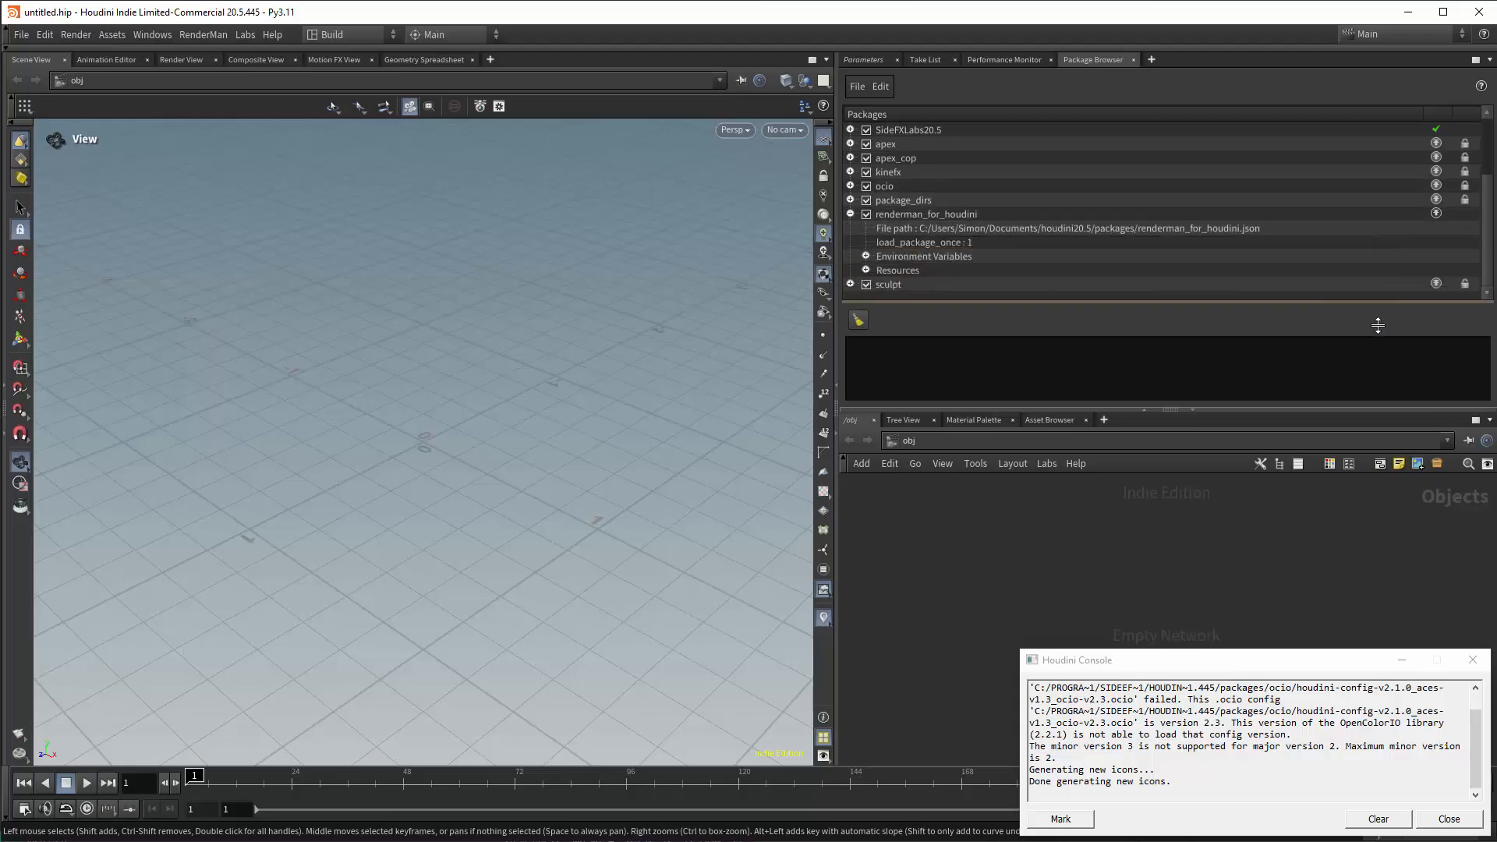
click(913, 227)
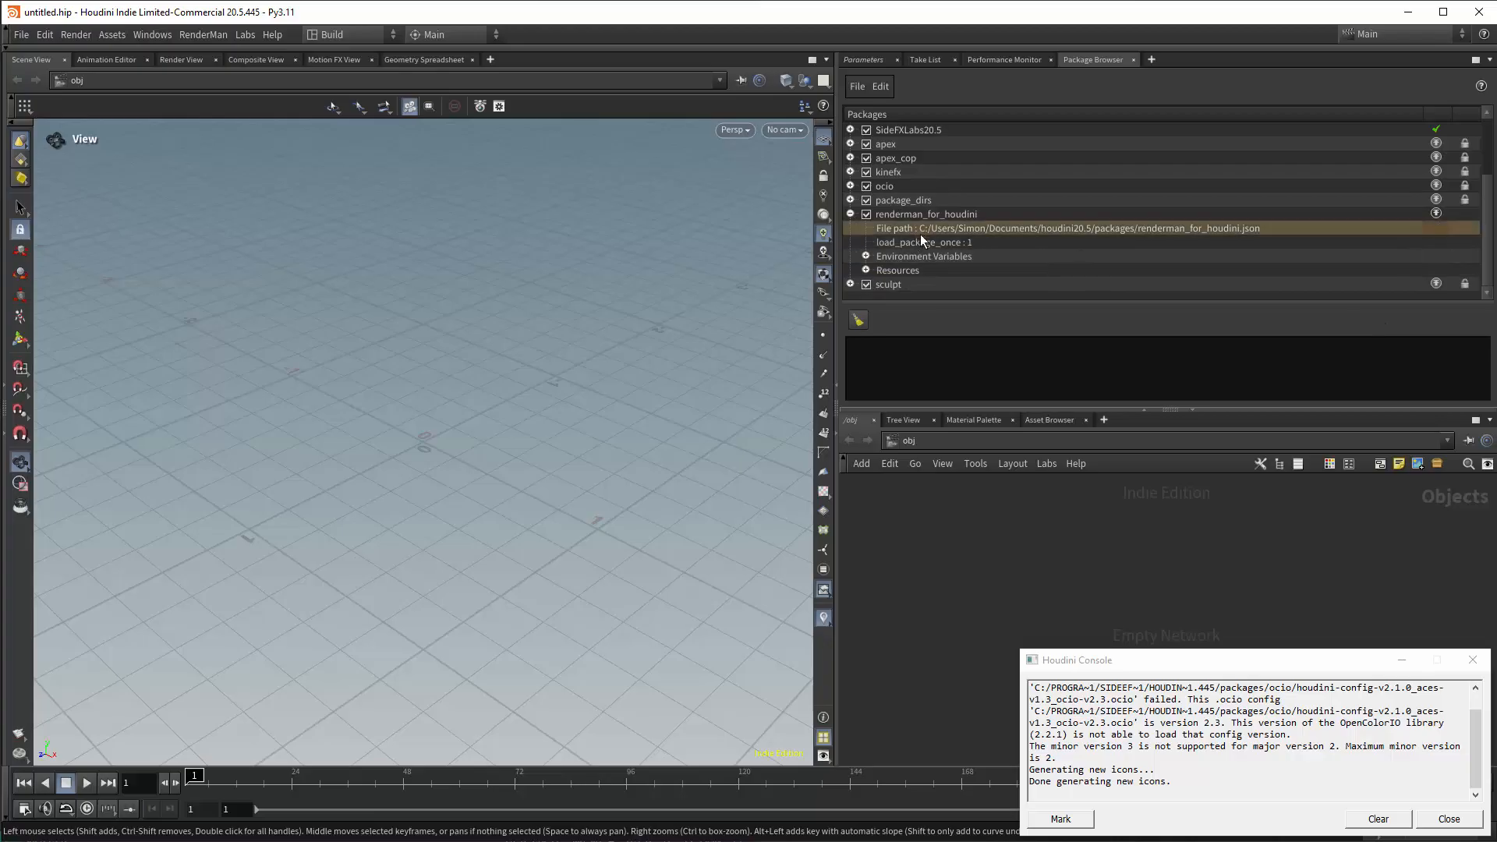
Expand the package's Environment Variables and inspect the HOUDINI_PATH, PATH, RFHTREE and RFH_HOUDINI_VERS values.
click(865, 258)
scroll(1438, 217, down, 1)
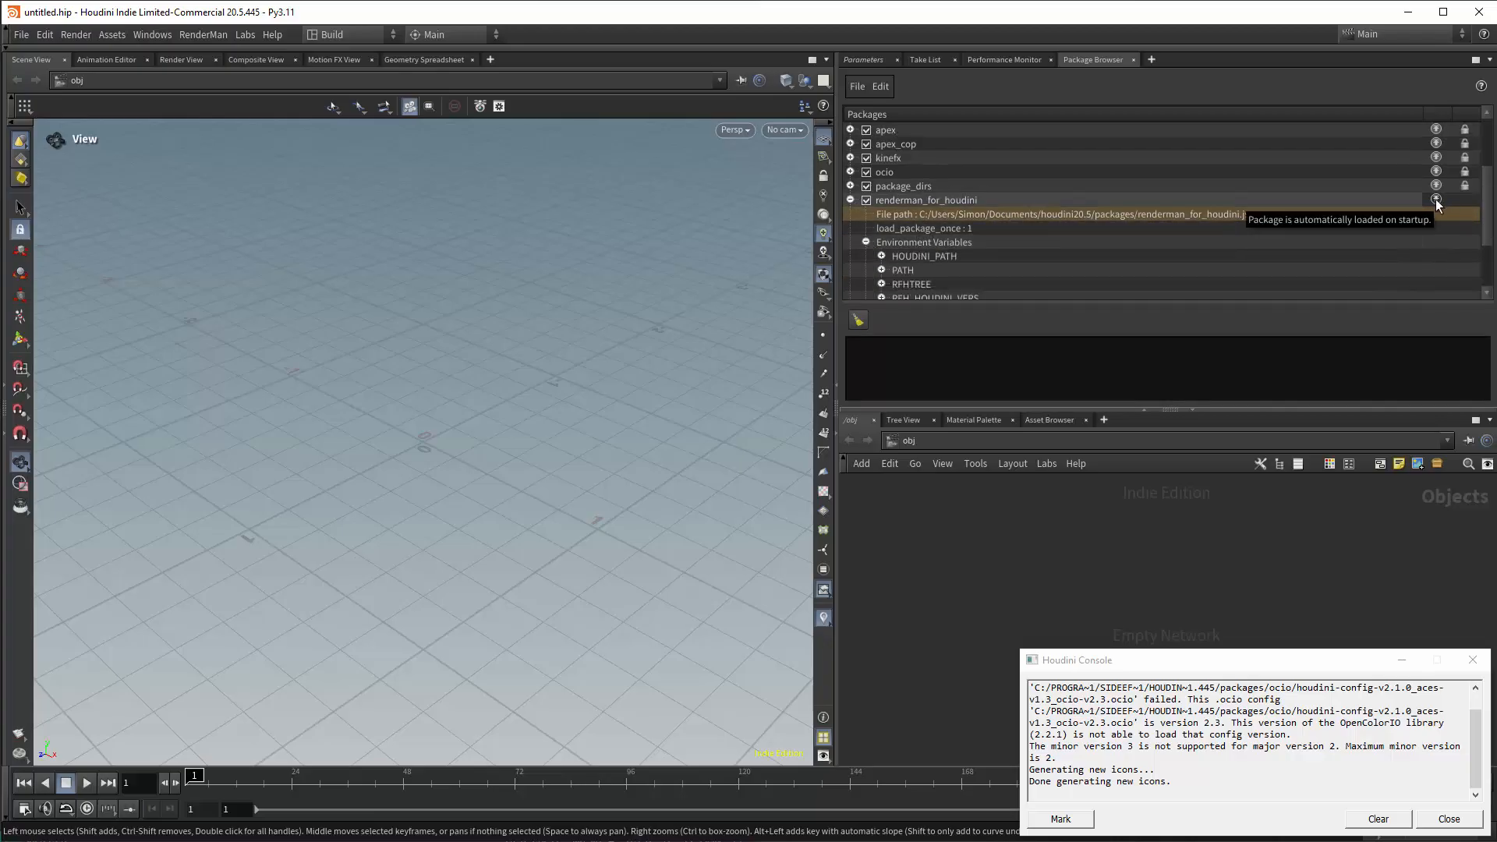
scroll(1169, 194, down, 5)
click(881, 186)
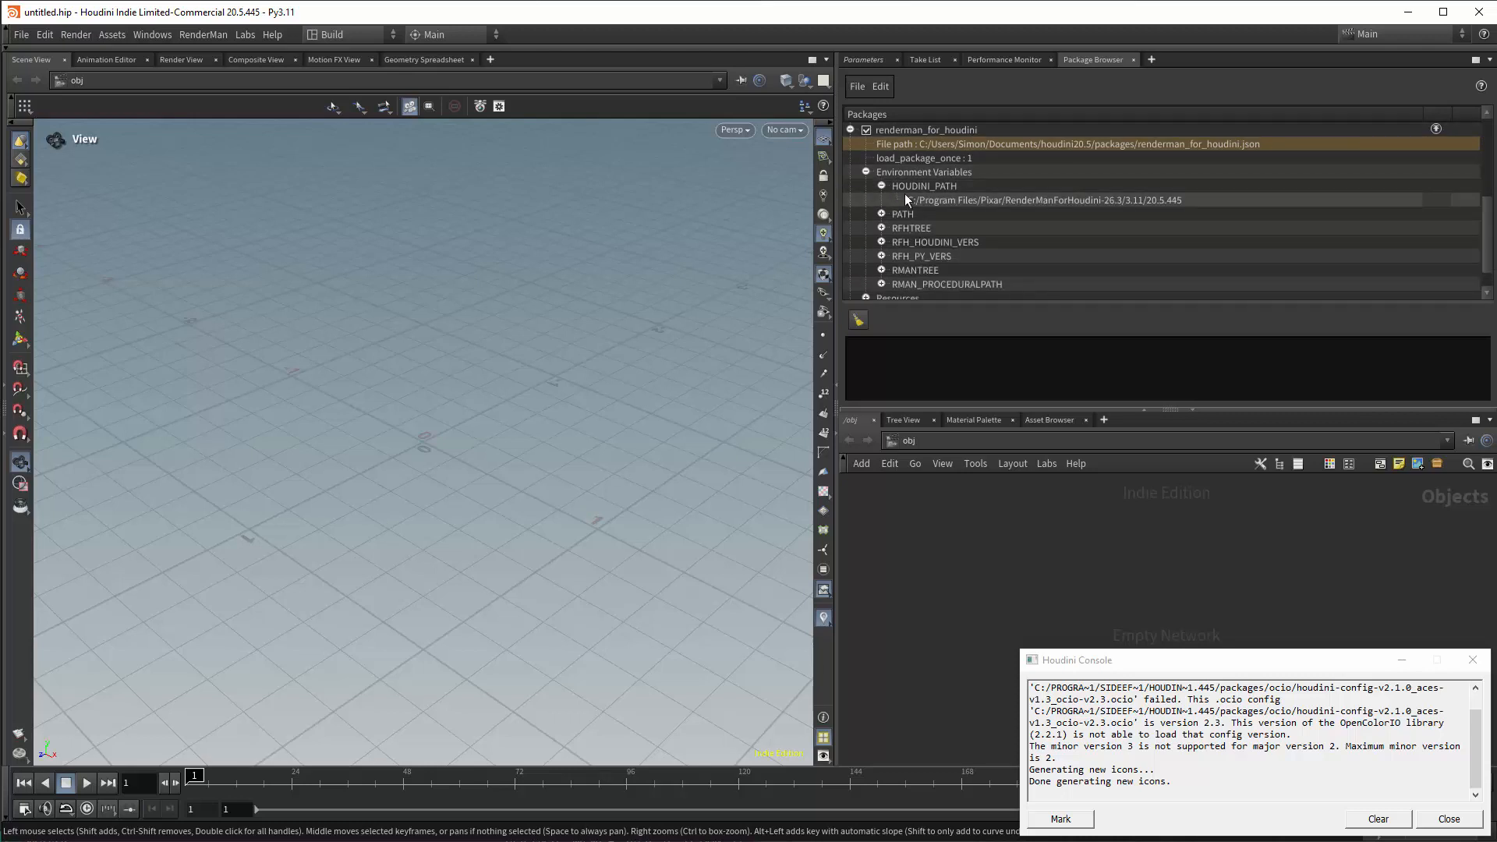
click(881, 213)
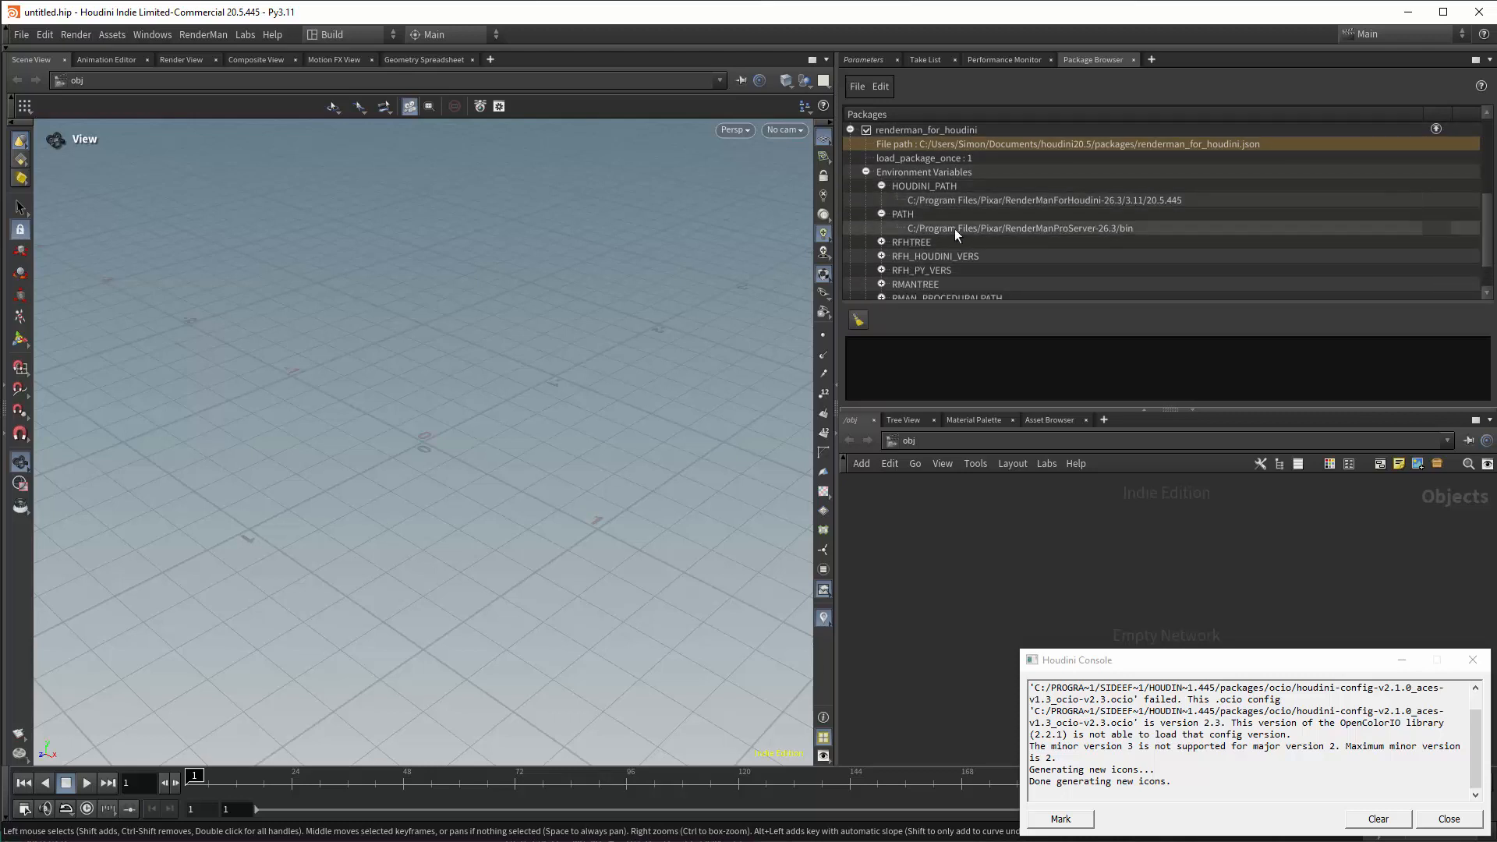
click(881, 242)
click(881, 270)
drag(1486, 224, 1487, 256)
Look through the RenderMan commands, including the available Create Light types, without running any.
click(203, 34)
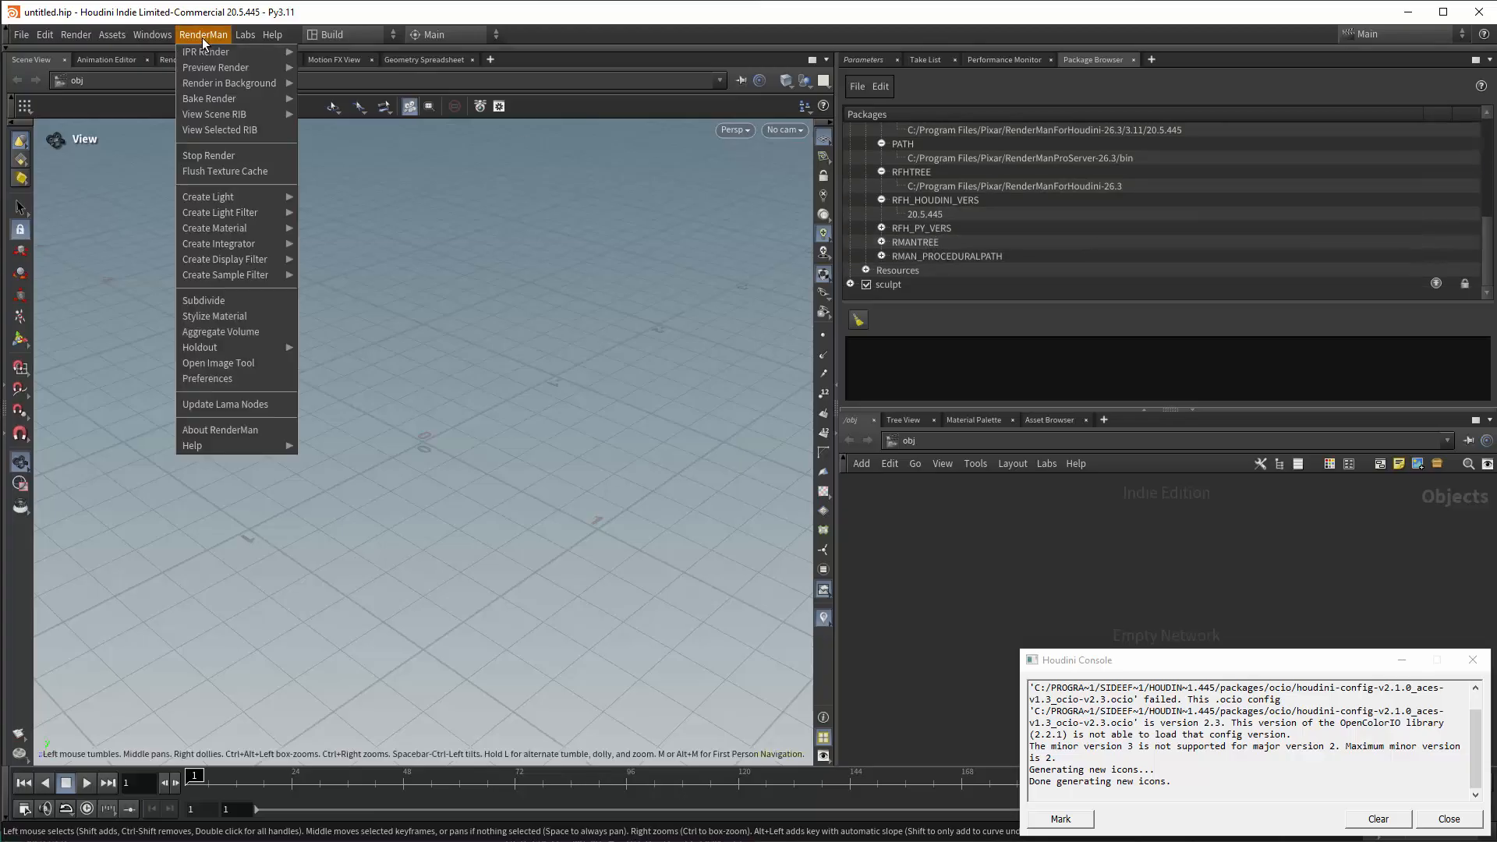
mouse_move(213, 53)
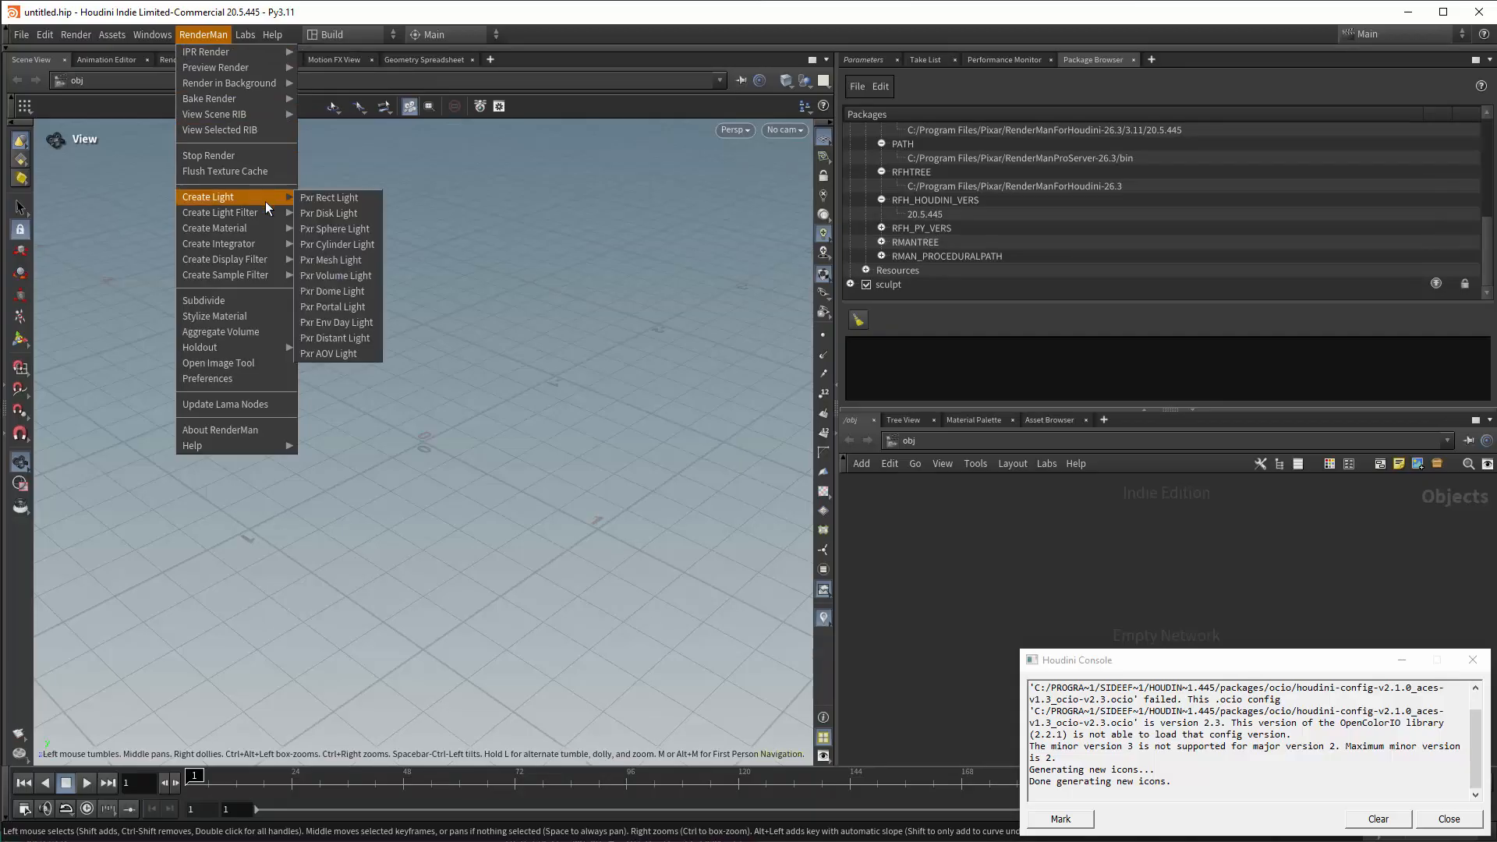
mouse_move(266, 245)
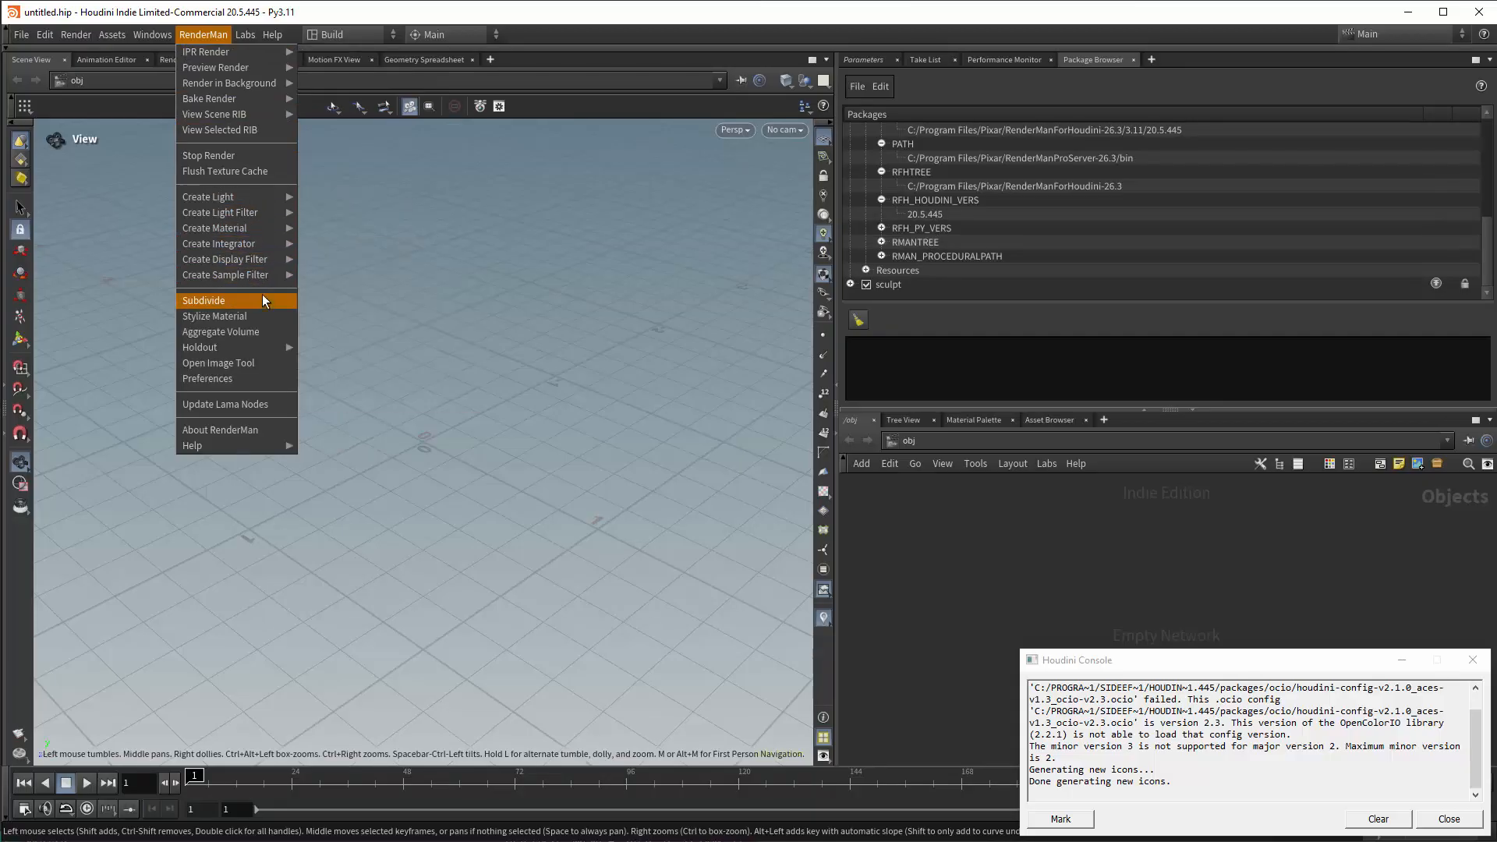
key(Escape)
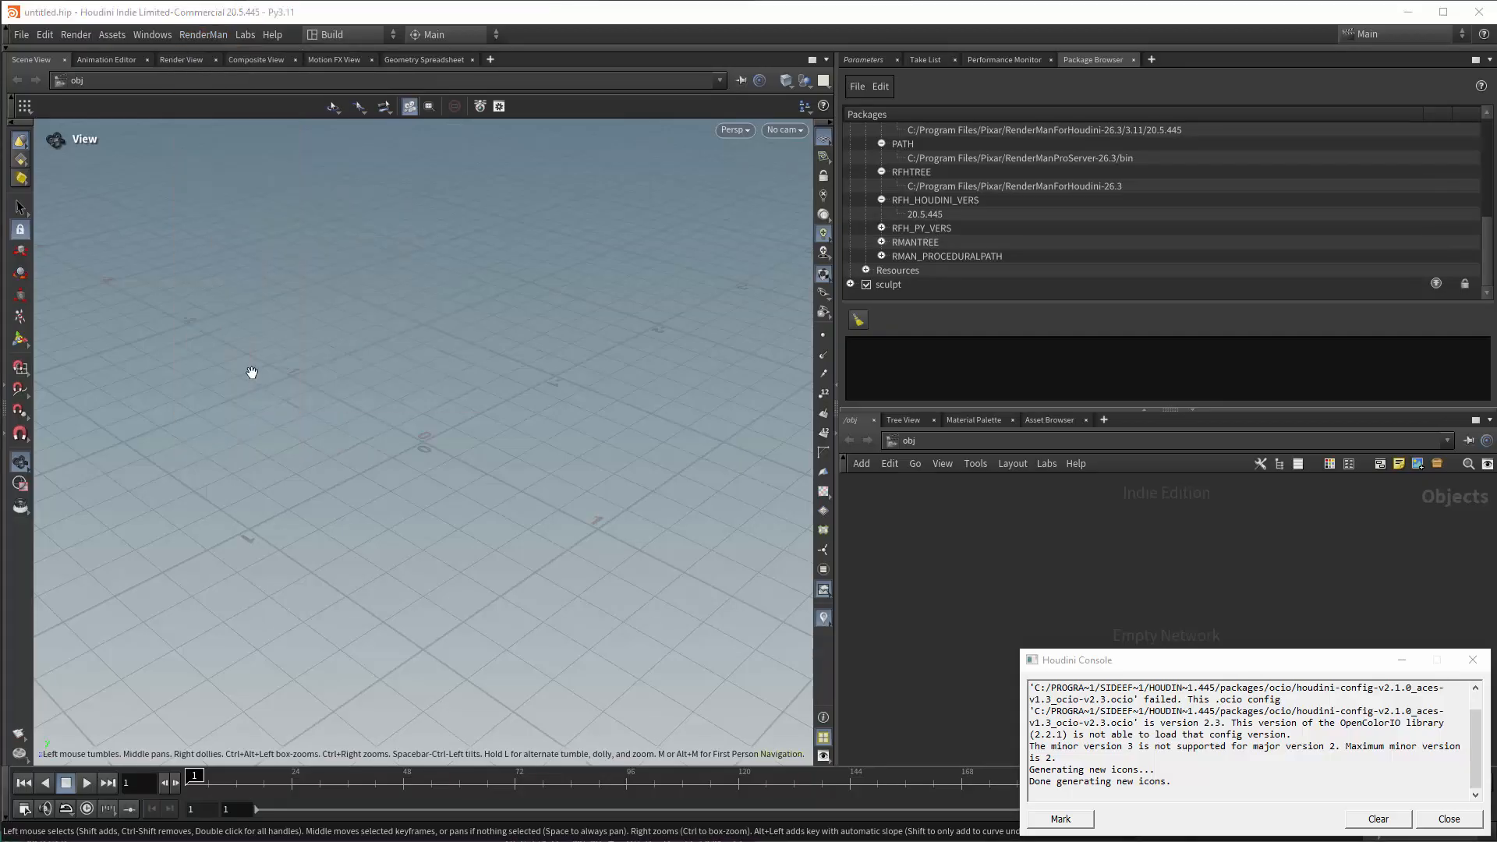
Close the Houdini Console and create a Geometry object at the object level.
click(1472, 660)
key(Tab)
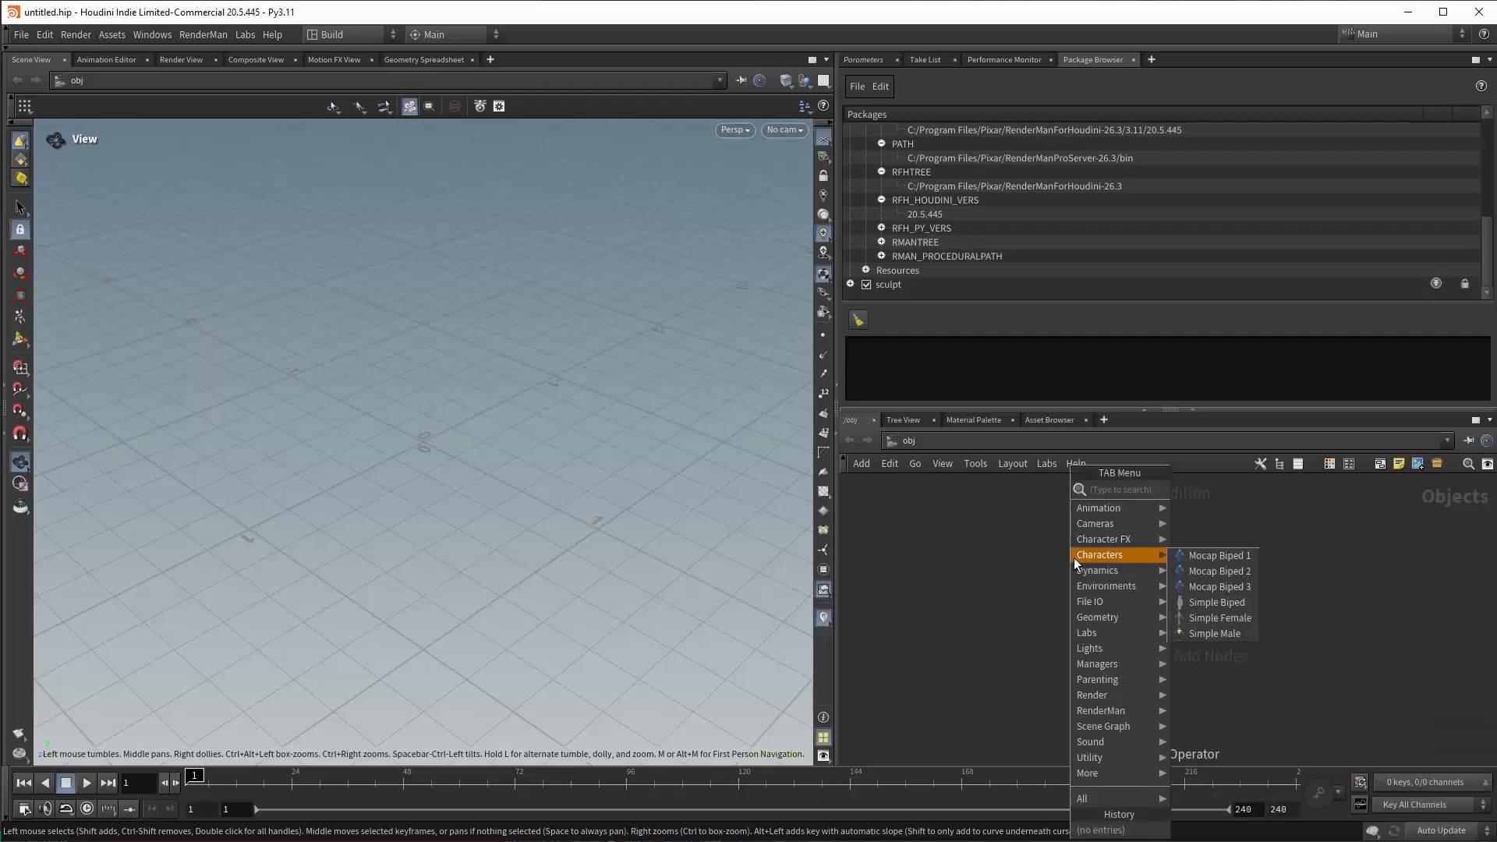
text(geo)
key(Return)
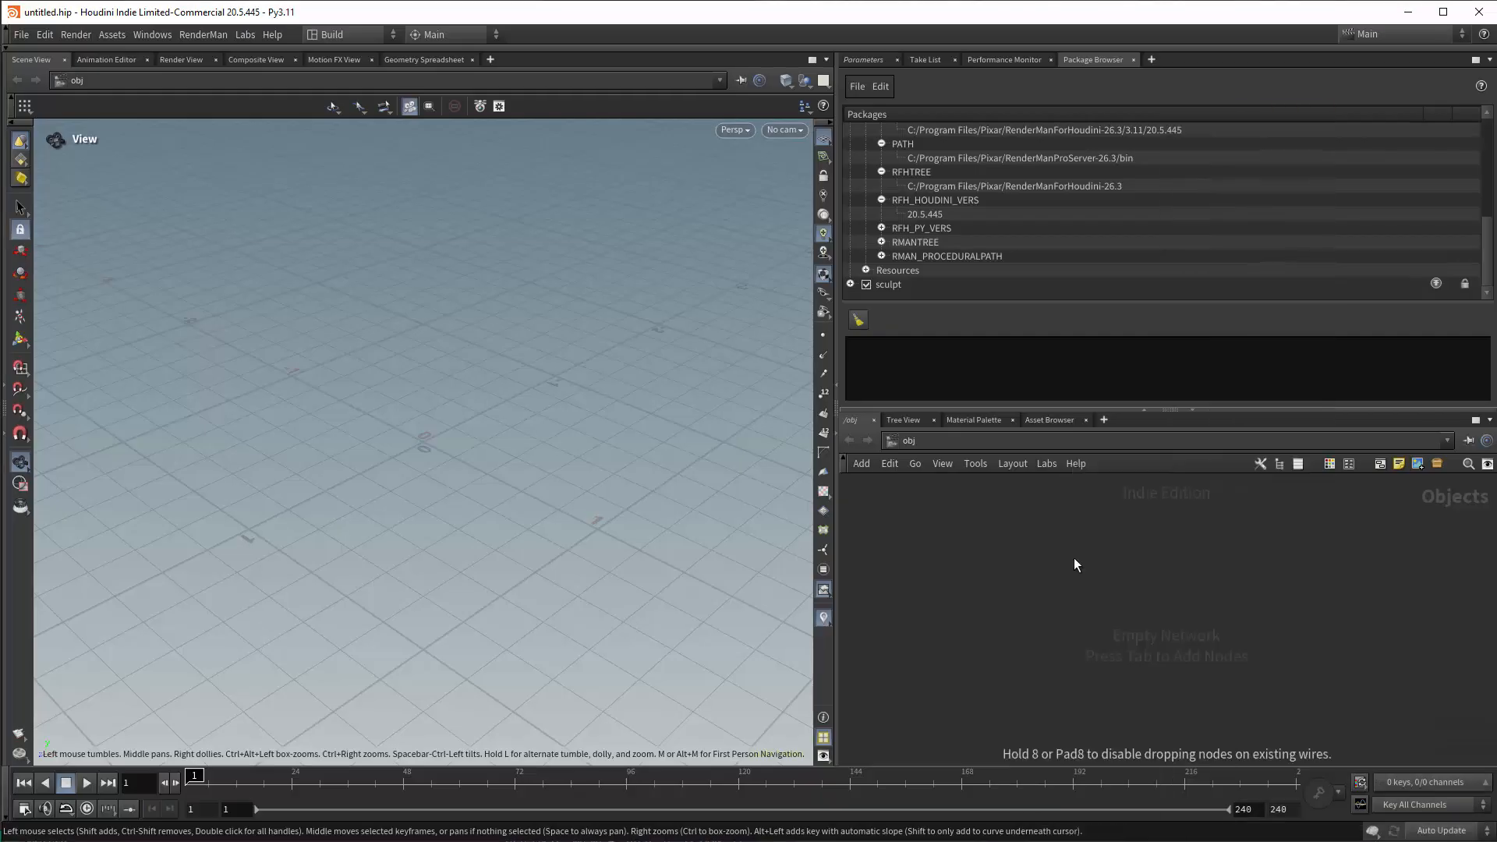
click(1073, 558)
Inside the geo1 object, add a Test Geometry: Rubber Toy node, and return to the object level.
double_click(1099, 565)
key(Tab)
text(rubber)
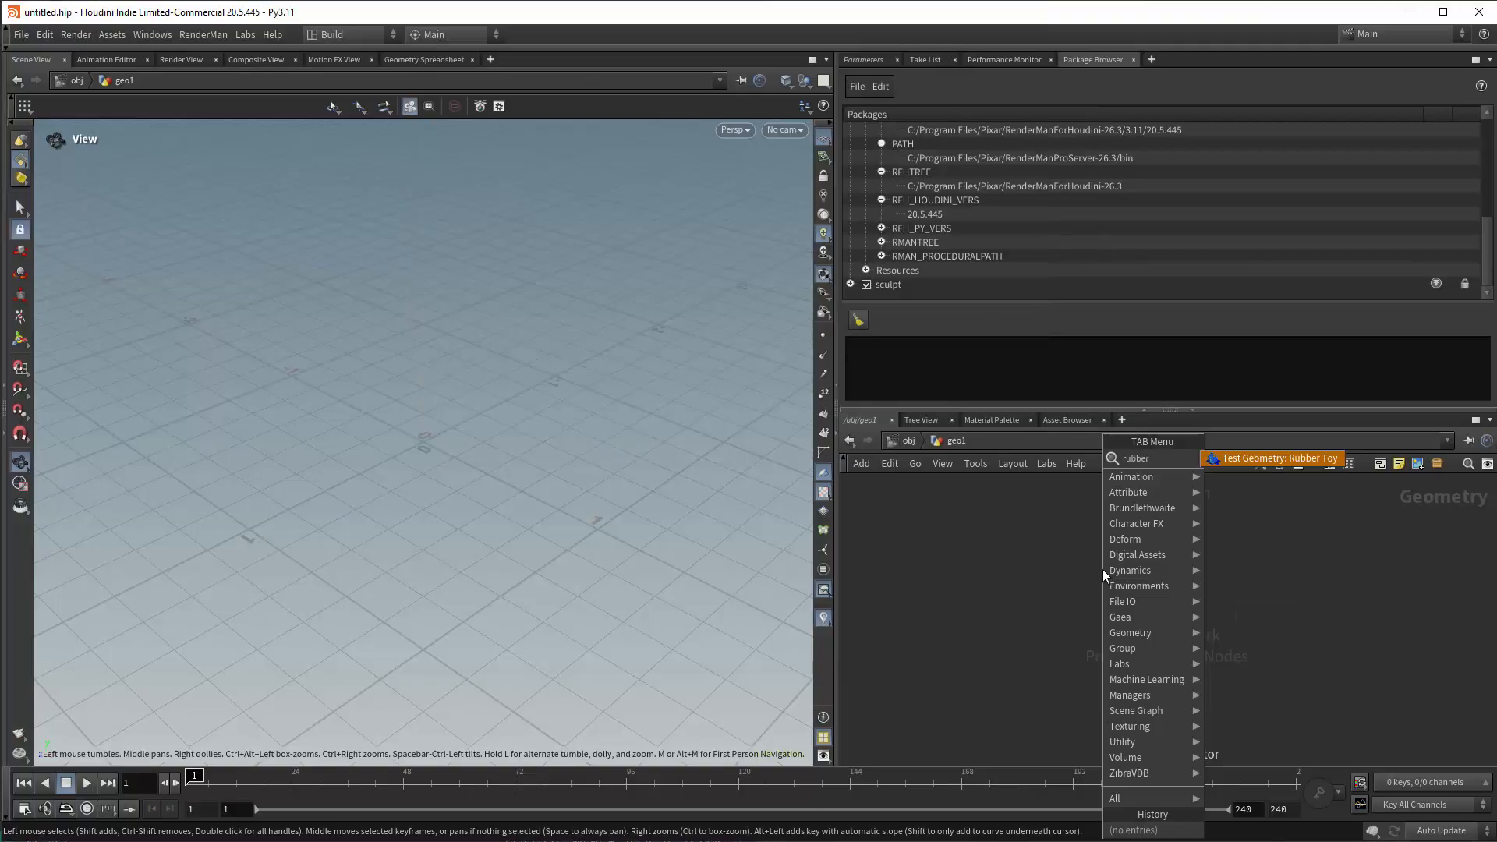
key(Return)
click(1102, 569)
click(906, 441)
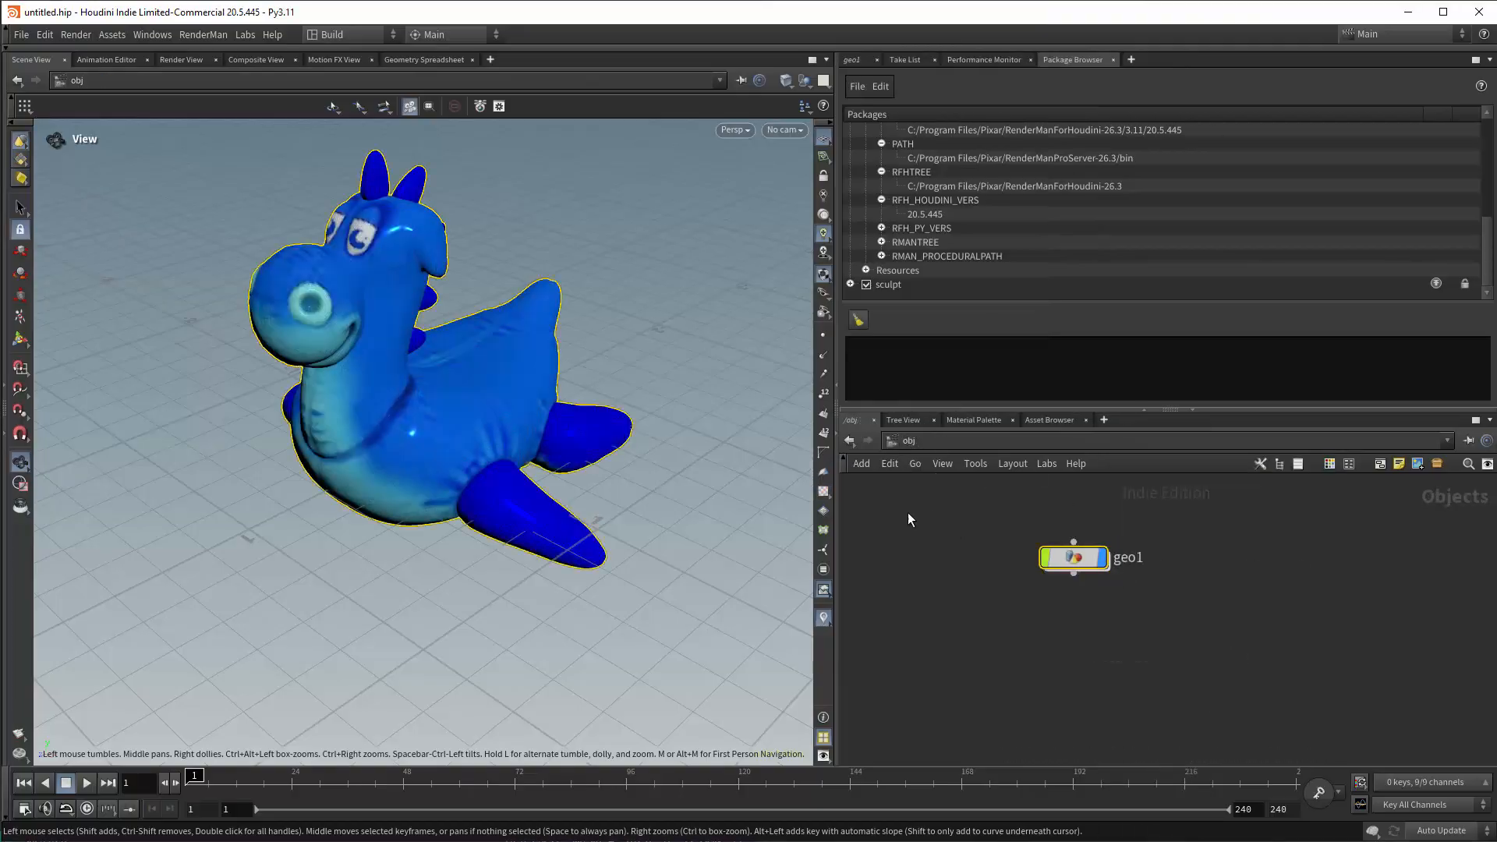
Undo the last network placement, add a LOP Network at the object level instead, and go inside it.
key(ctrl+z)
key(Tab)
mouse_move(1044, 648)
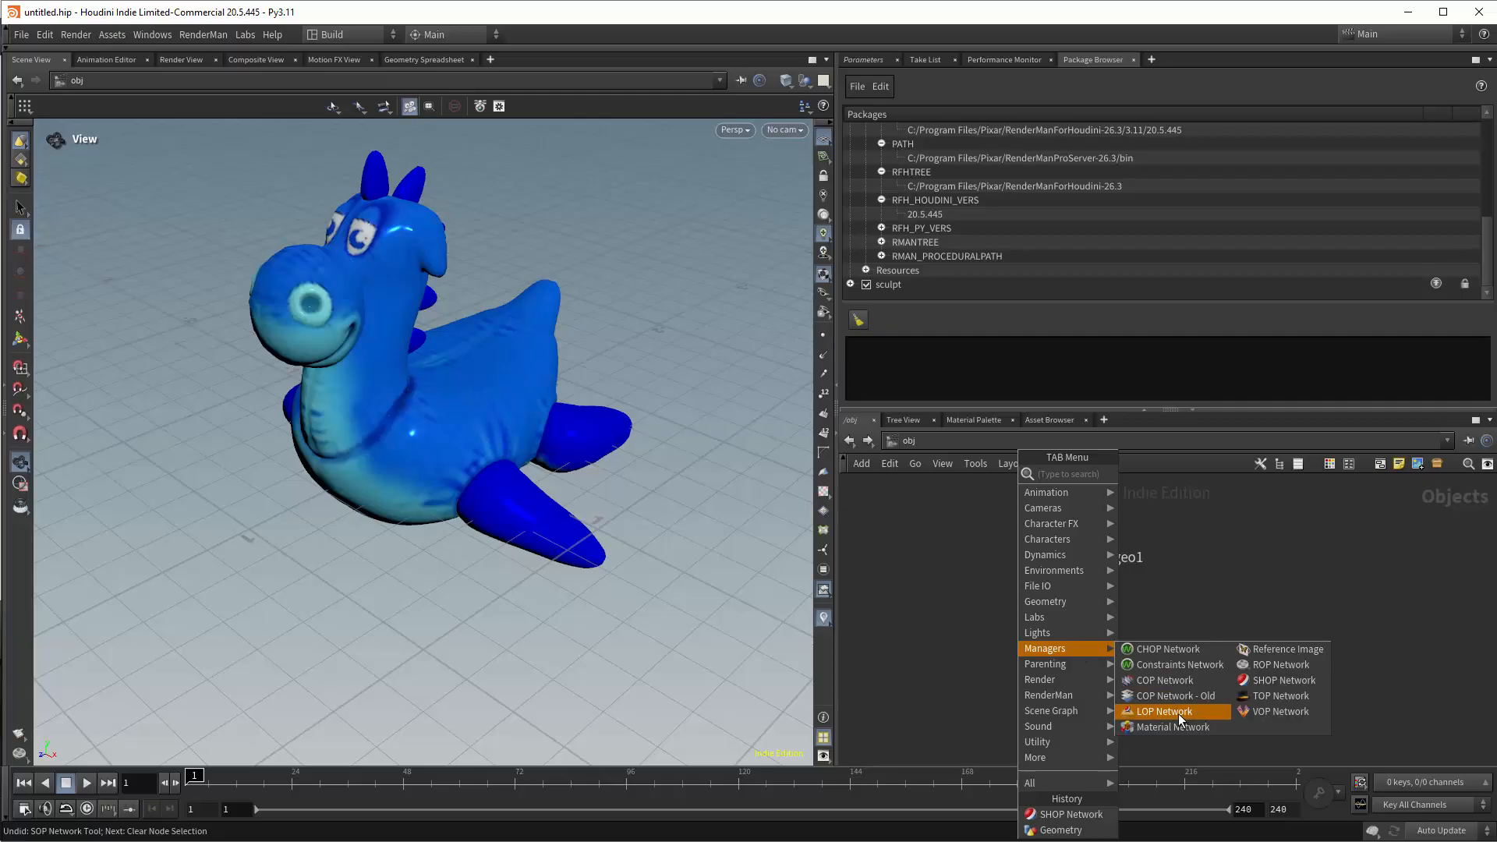
click(1179, 715)
click(1121, 660)
double_click(1110, 655)
Add a SOP Import node inside the LOP network.
key(Tab)
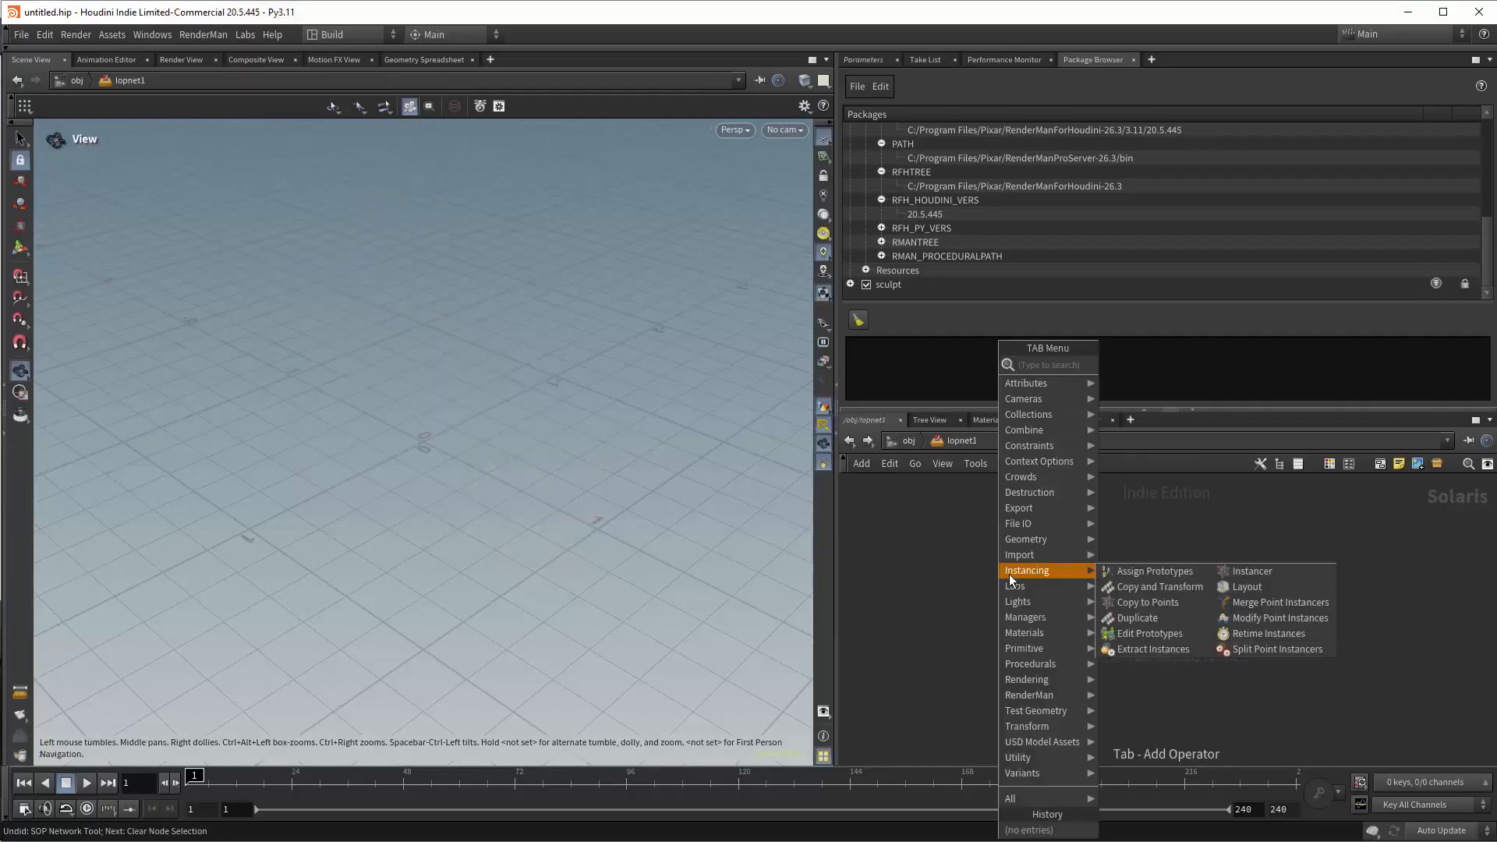
mouse_move(1010, 576)
click(1147, 382)
click(1095, 568)
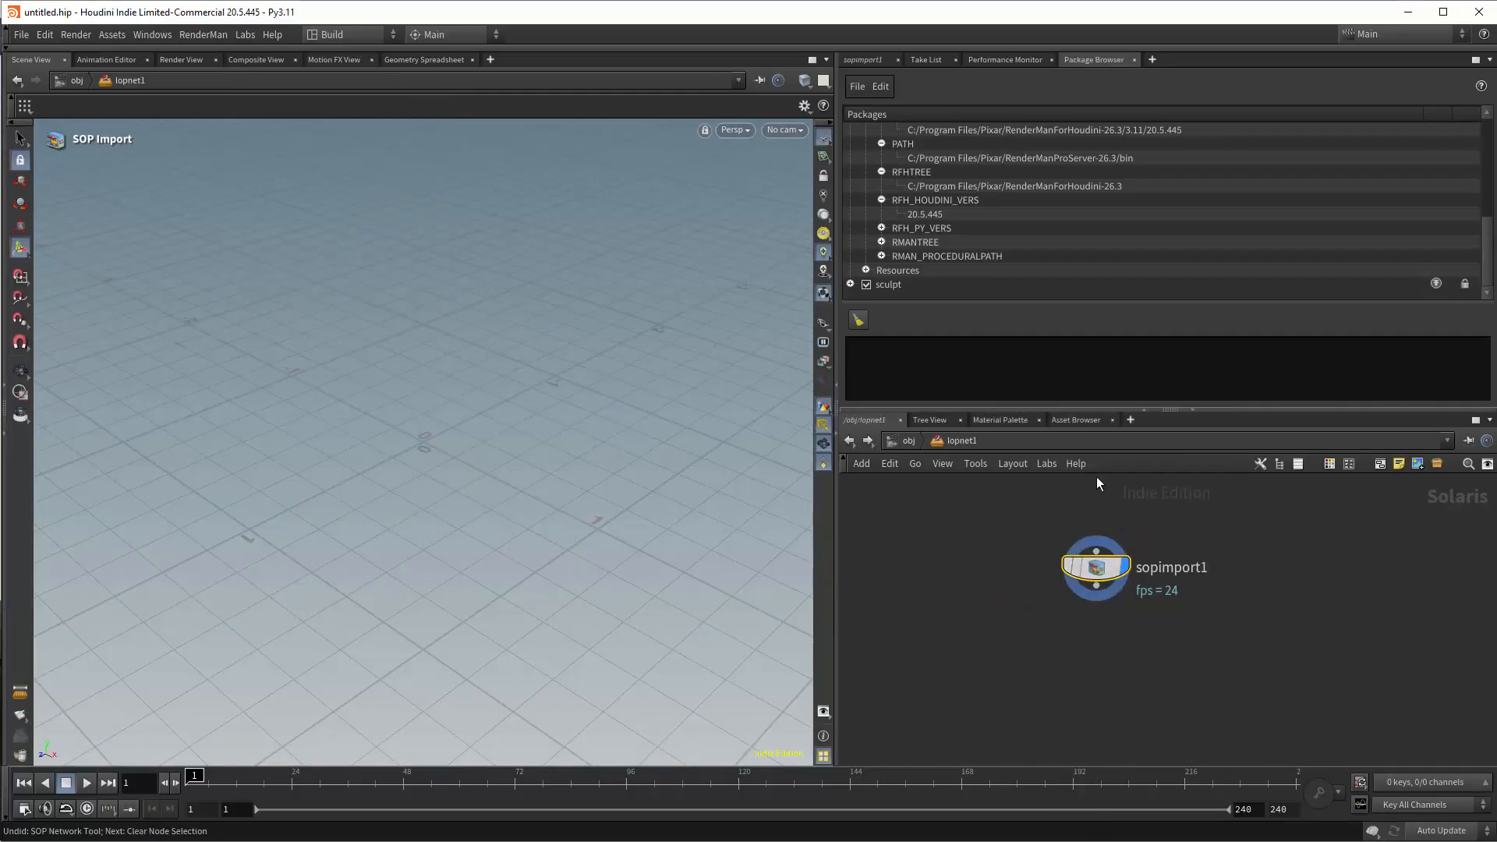
Set the SOP Import node's SOP Path to /obj/geo1/testgeometry_rubbertoy1.
click(863, 59)
click(1479, 149)
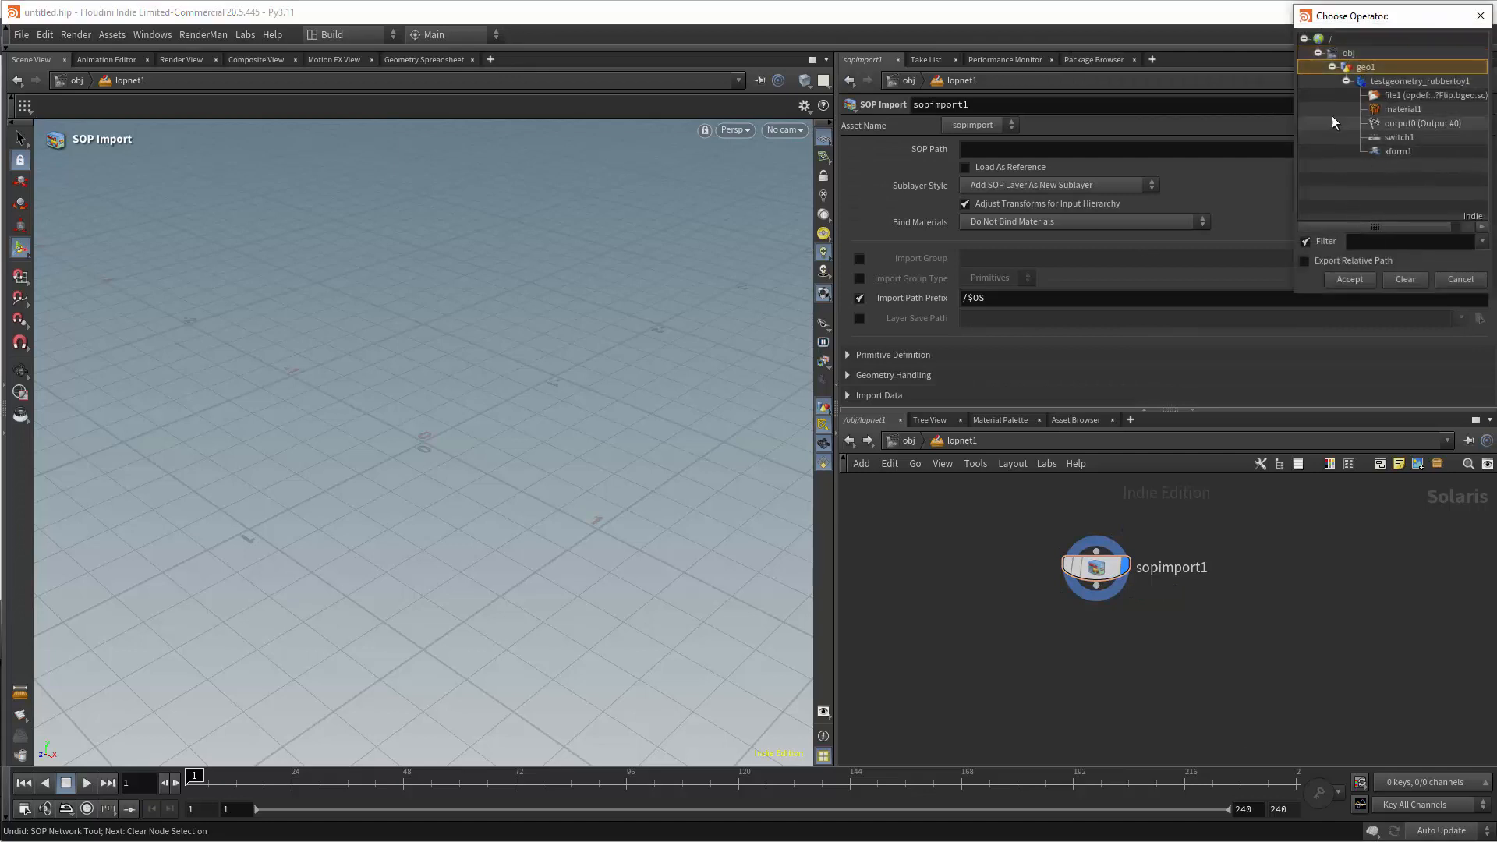
click(1347, 81)
double_click(1376, 83)
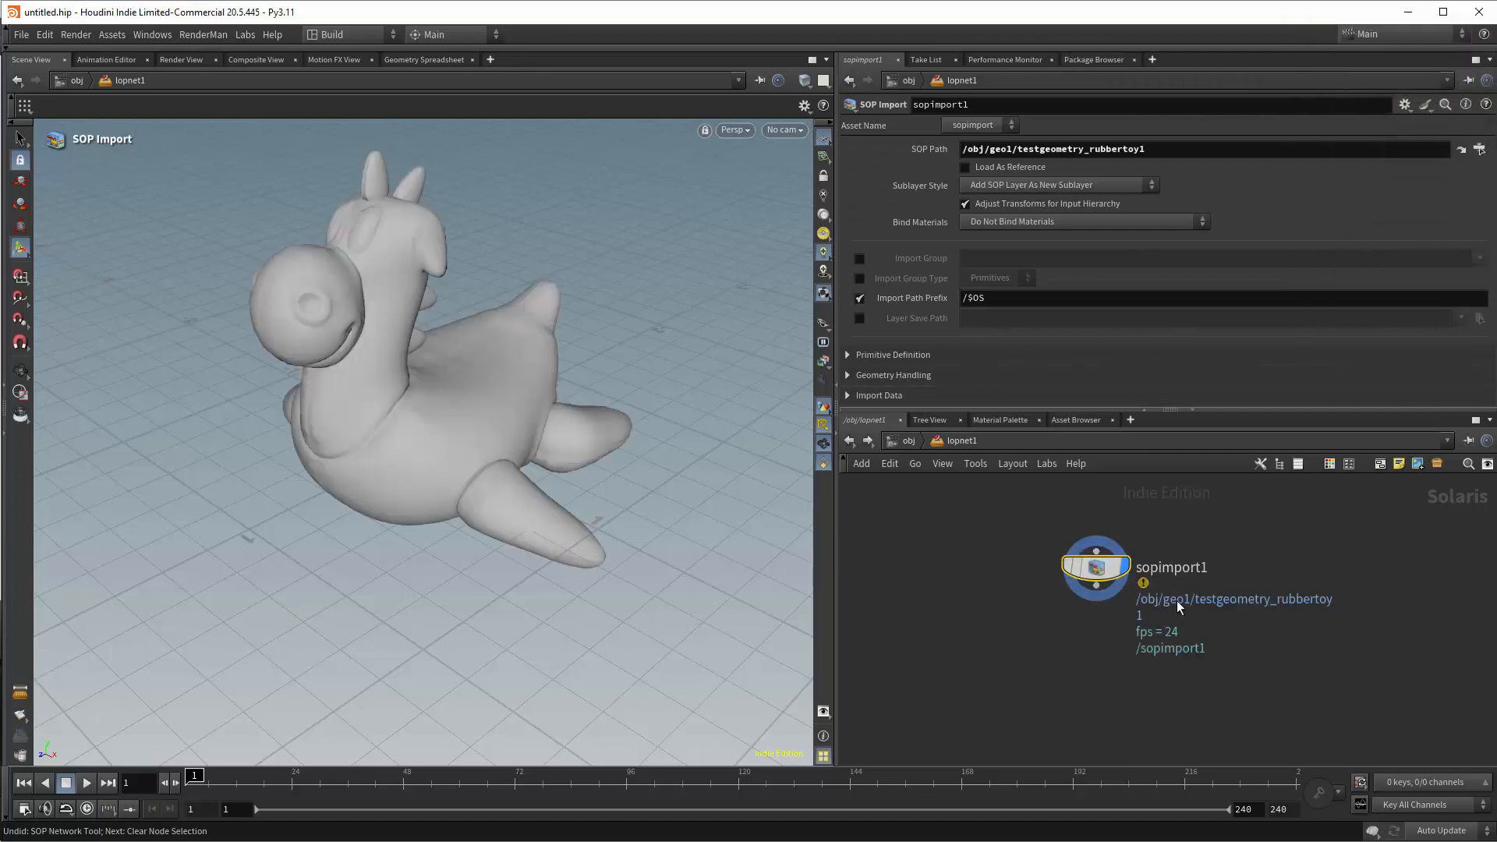
Render the viewport with RenderMan XPU - CPU, checking the toy from several angles and the console output.
click(747, 130)
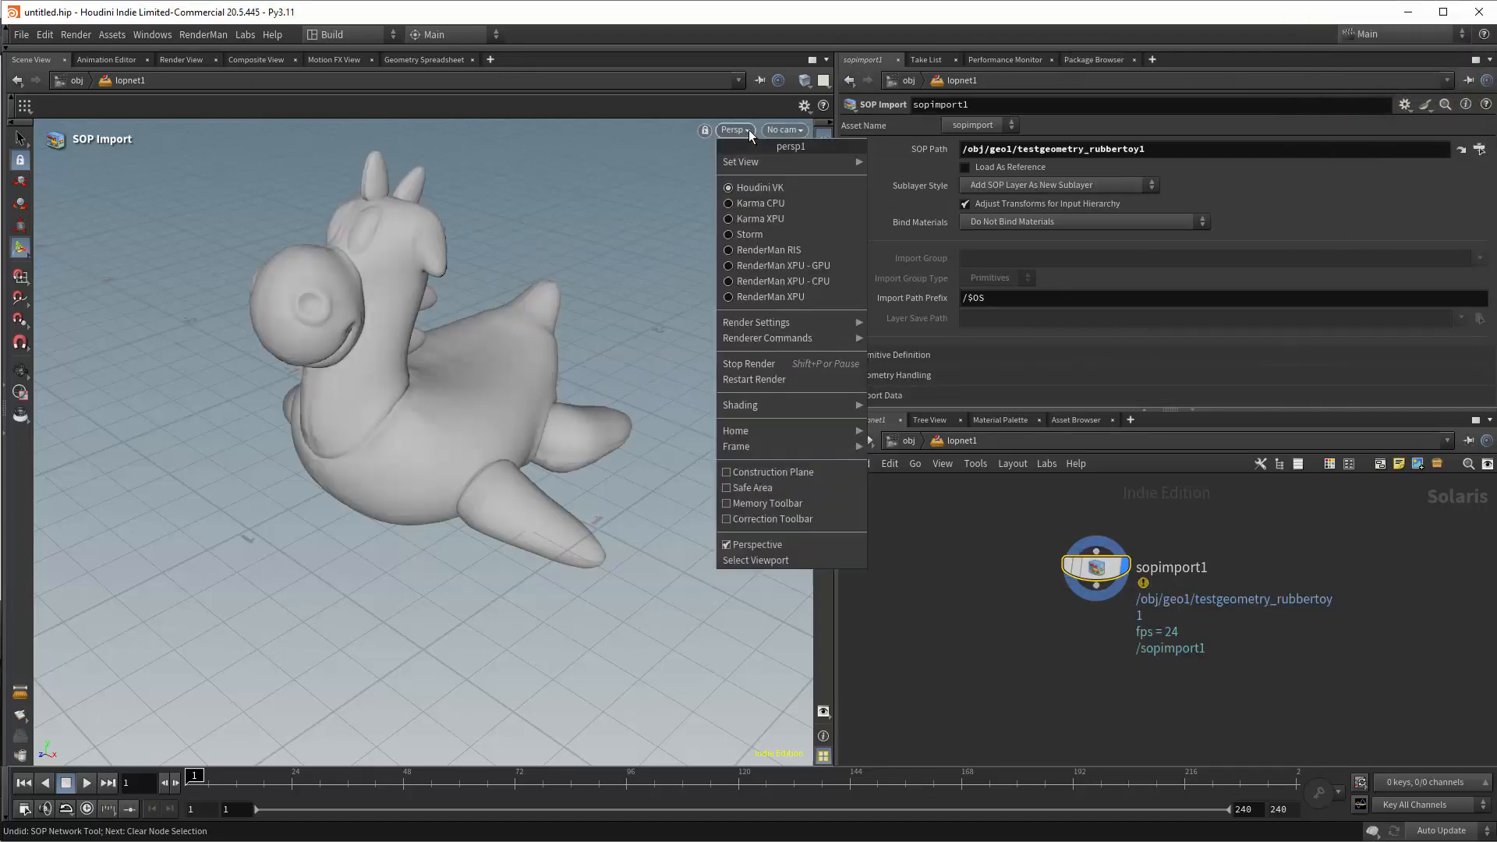
click(769, 282)
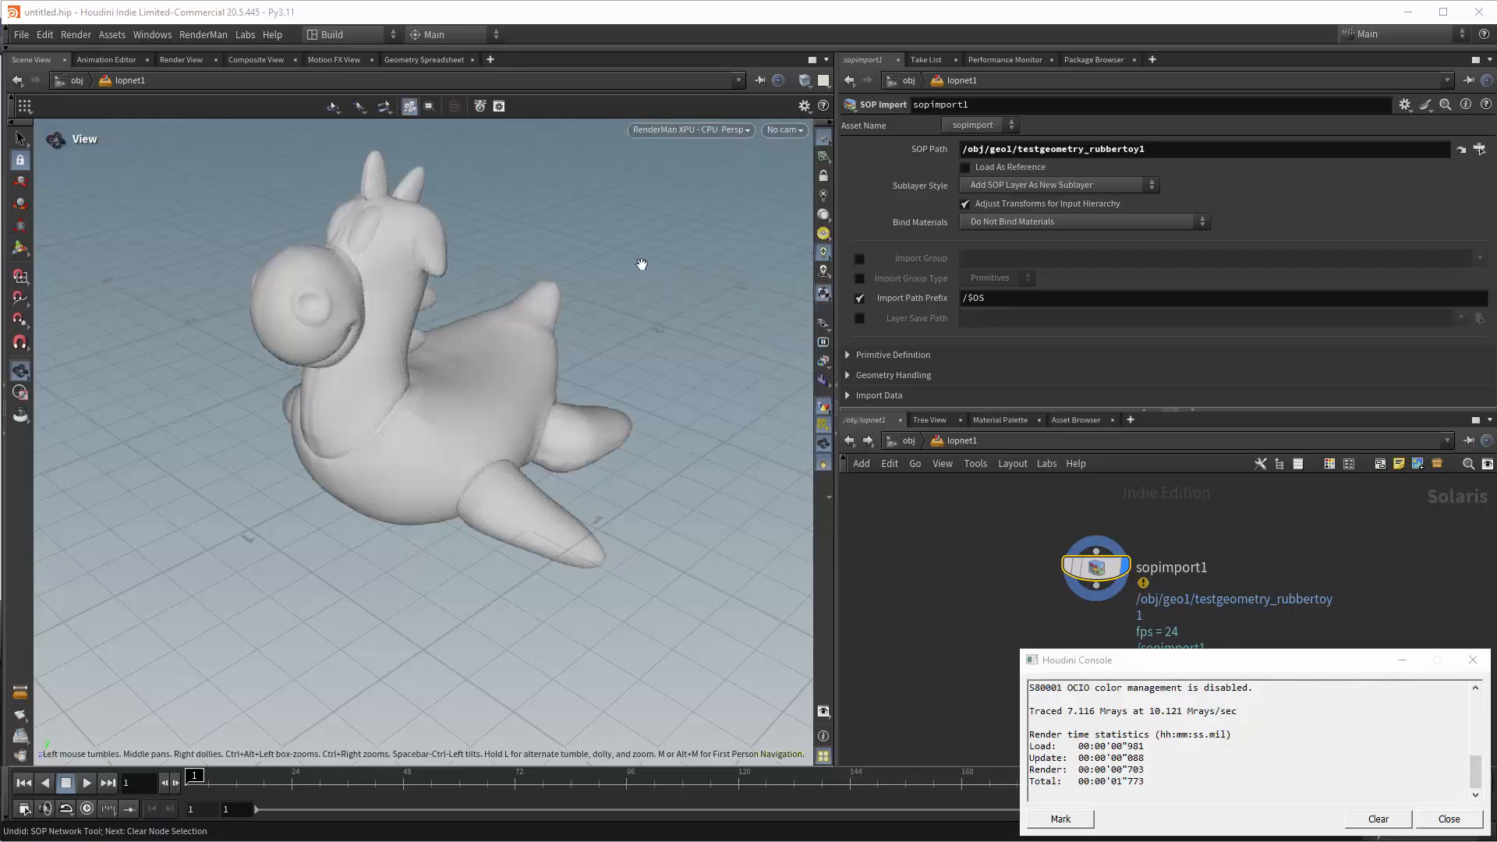
alt+drag(640, 260, 604, 220)
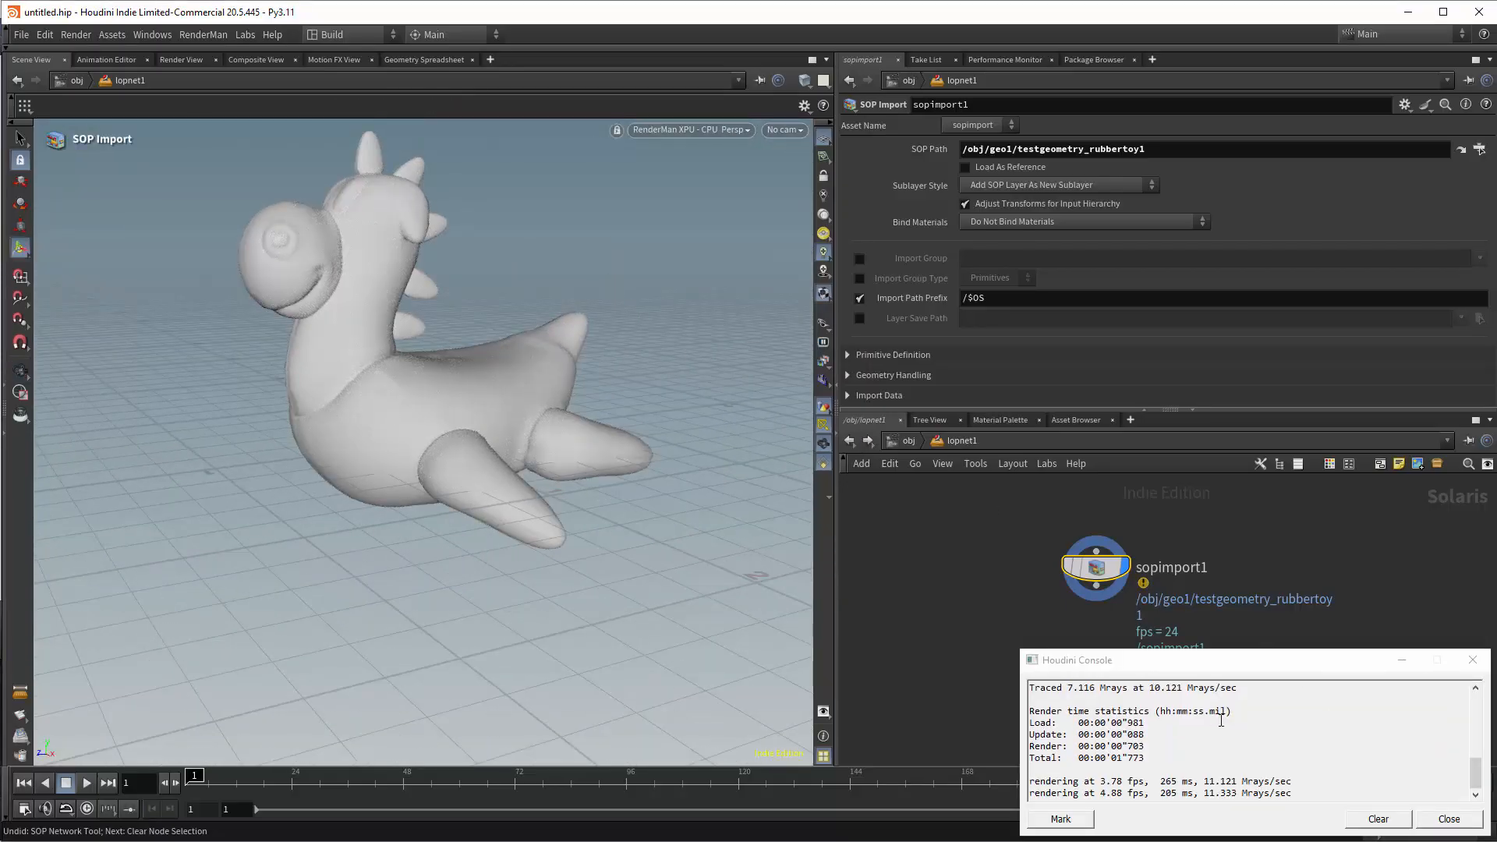
drag(1472, 774, 1472, 717)
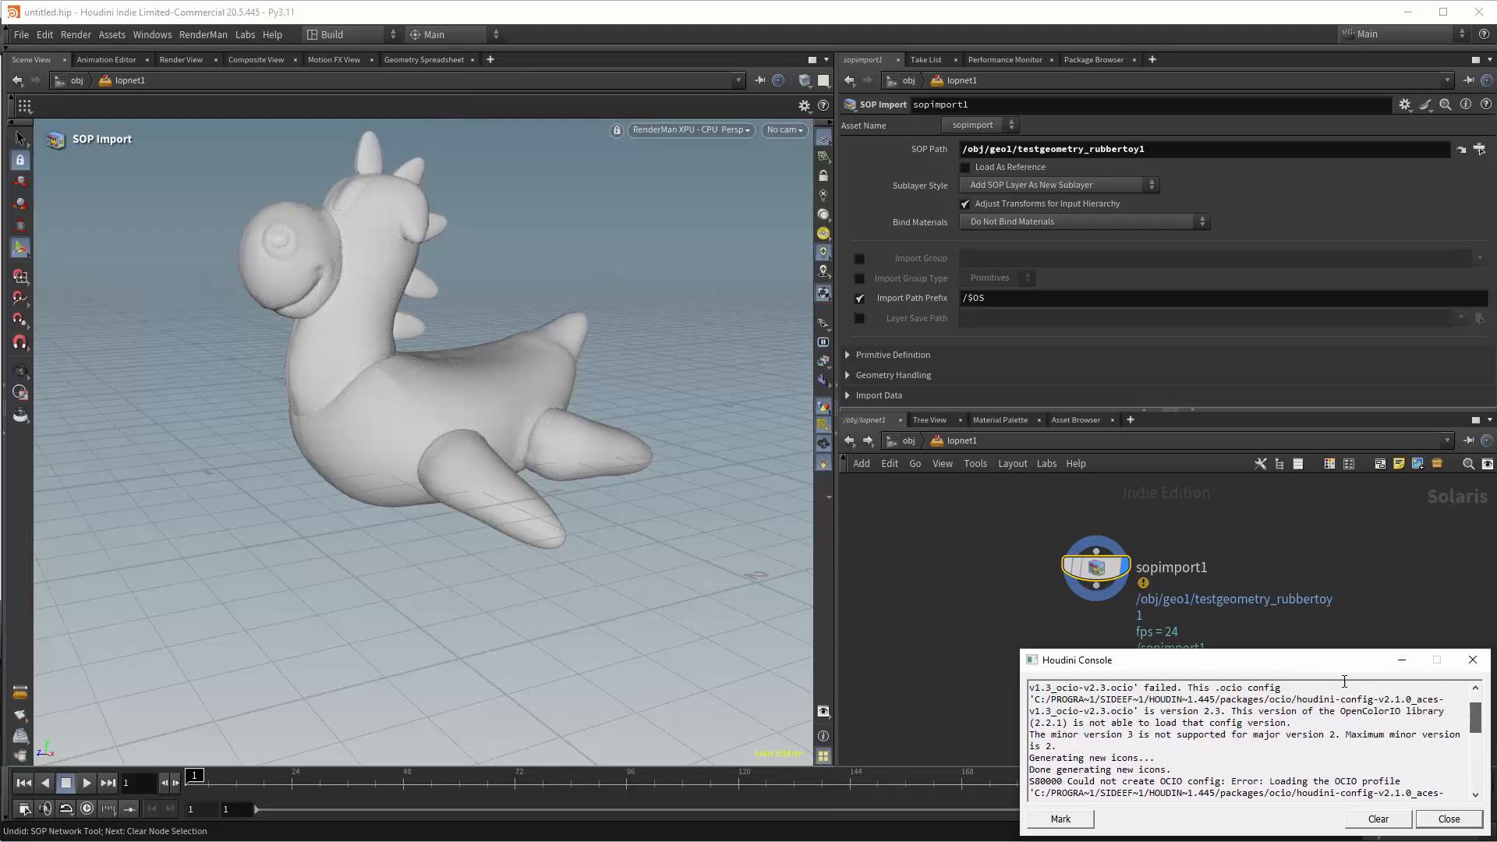
alt+drag(496, 294, 561, 296)
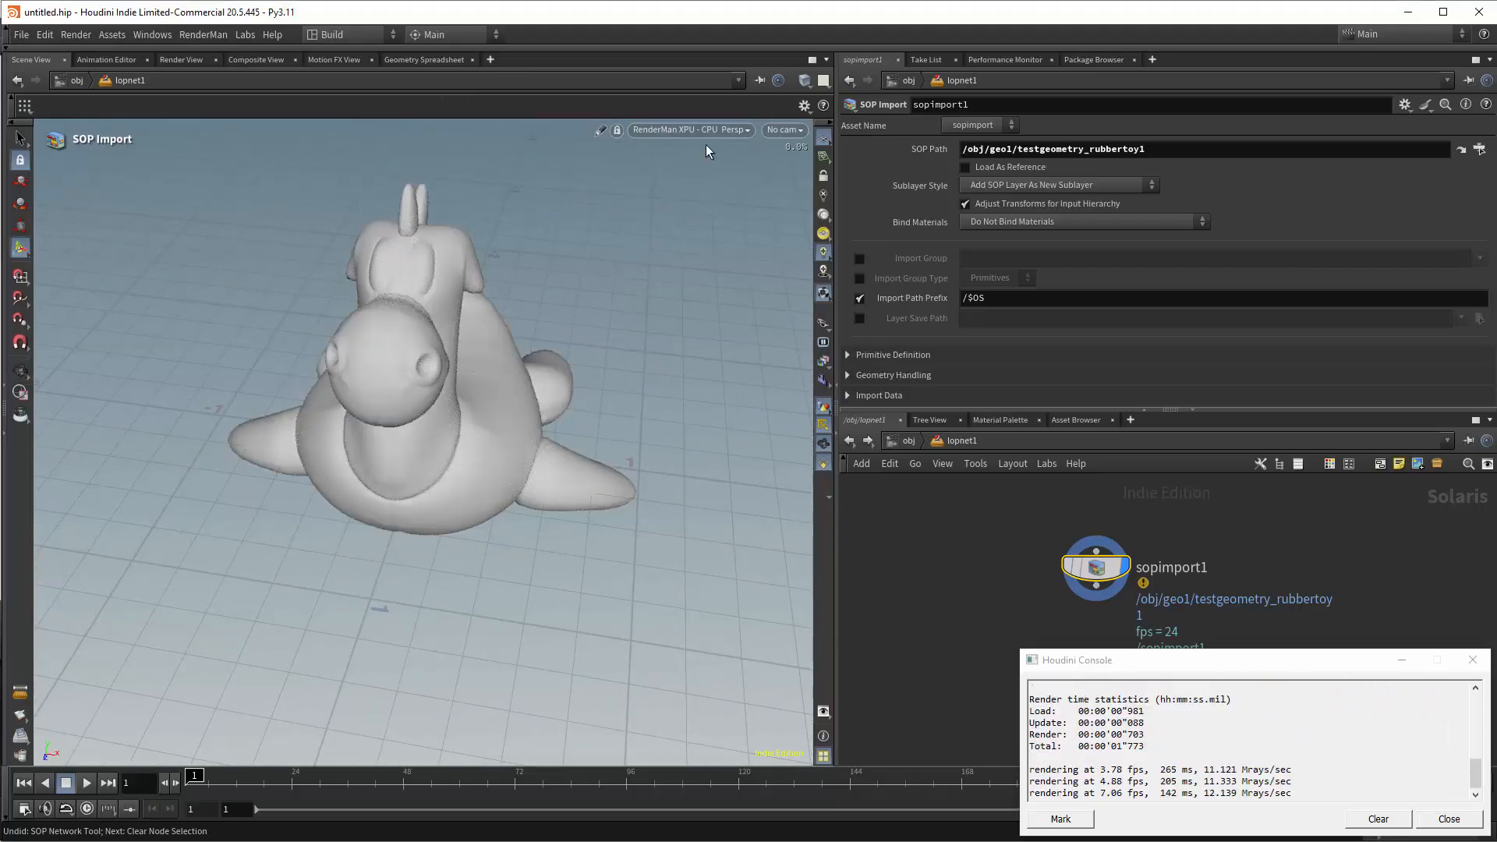
Switch the viewport renderer to RenderMan XPU, and after that to RenderMan RIS.
click(708, 131)
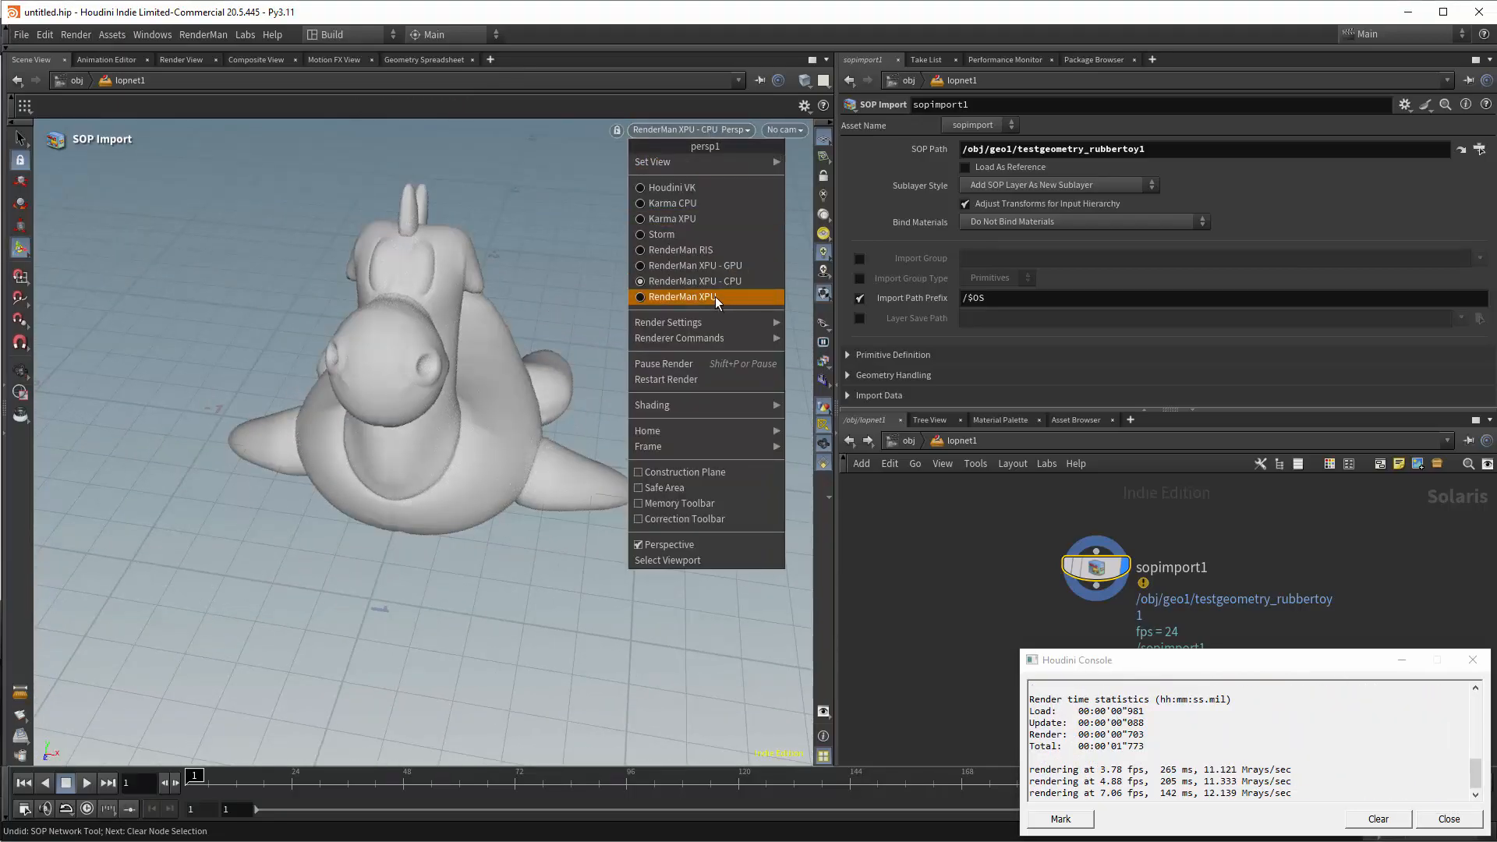
click(716, 297)
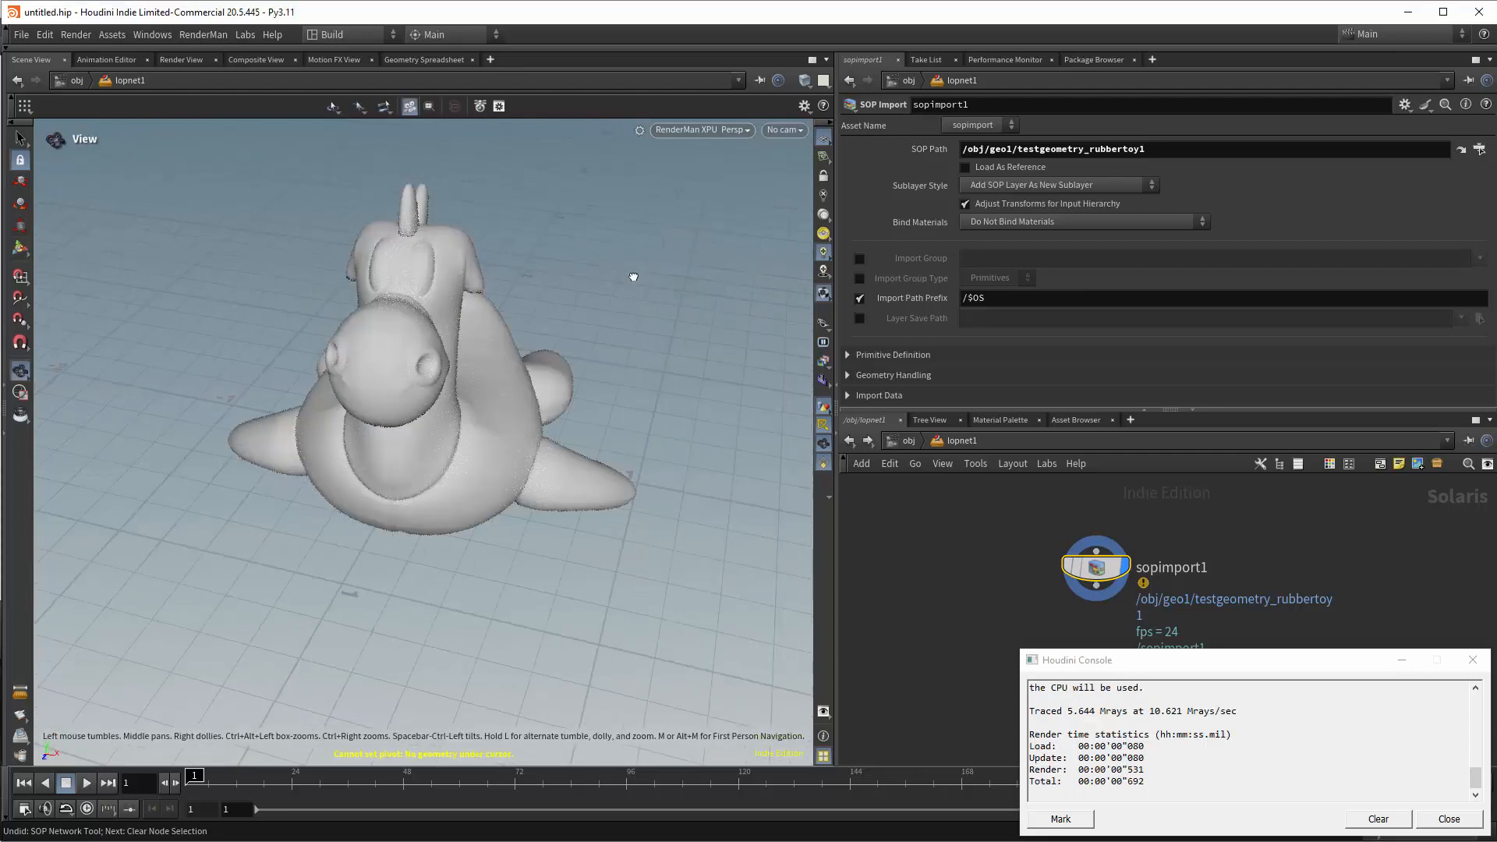
click(726, 131)
click(717, 247)
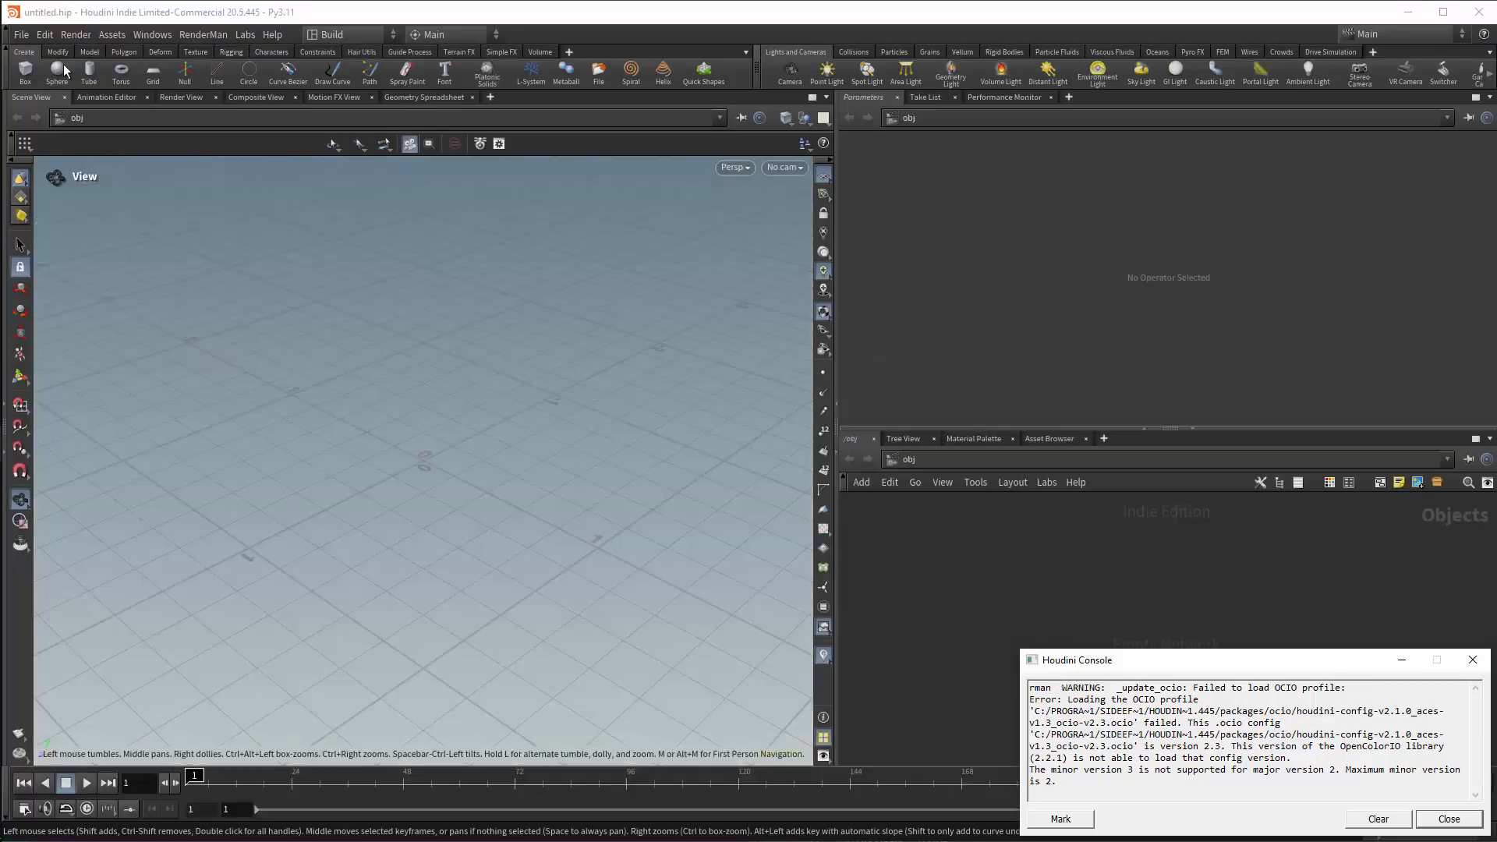
Try to open the OCIO Settings, read the enlarged script error details, and dismiss the error.
click(21, 35)
mouse_move(51, 85)
mouse_move(44, 34)
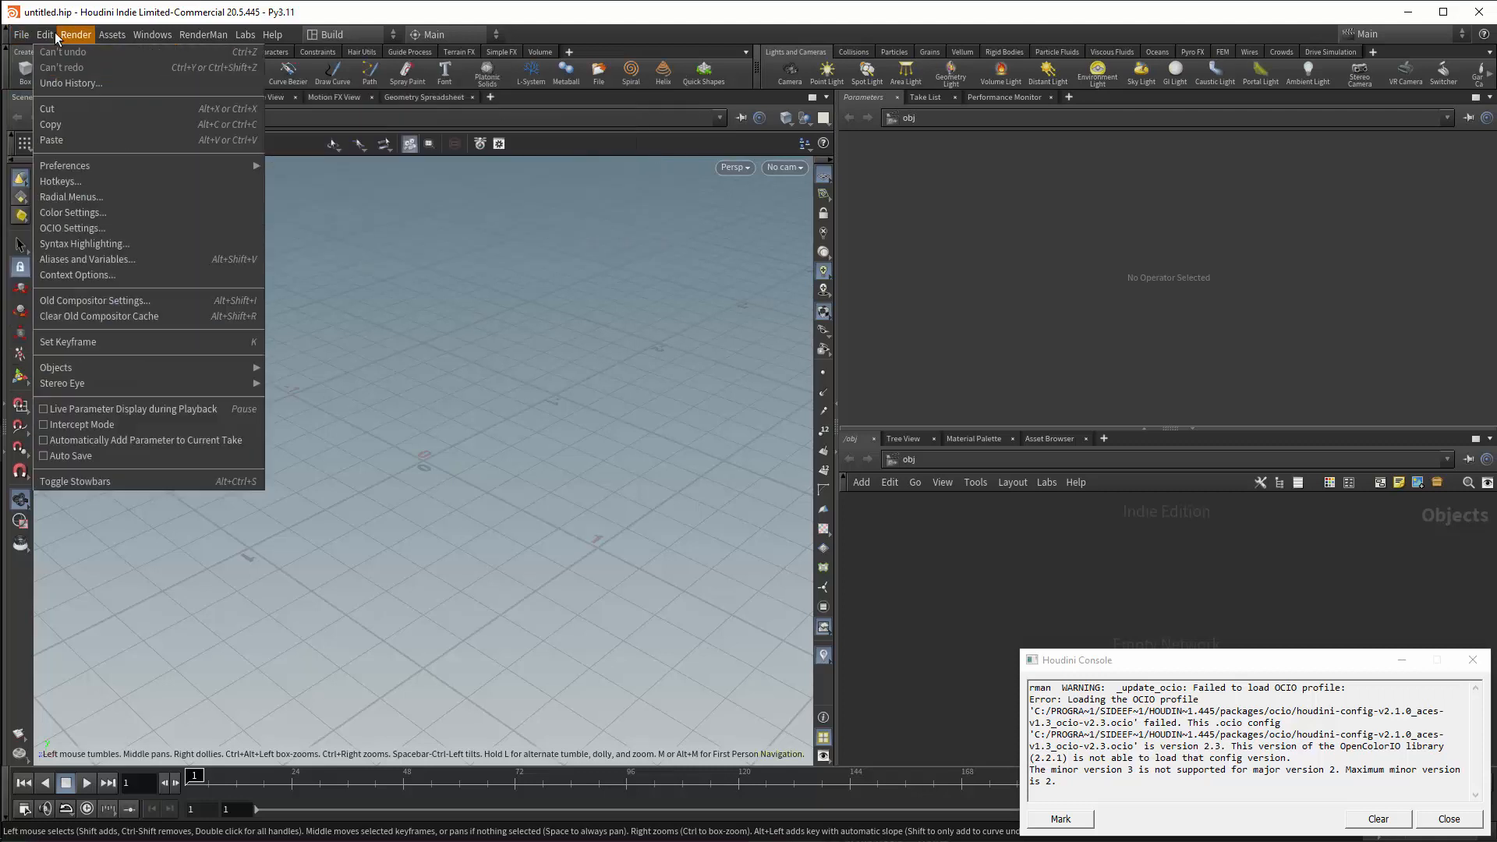
click(81, 229)
click(113, 246)
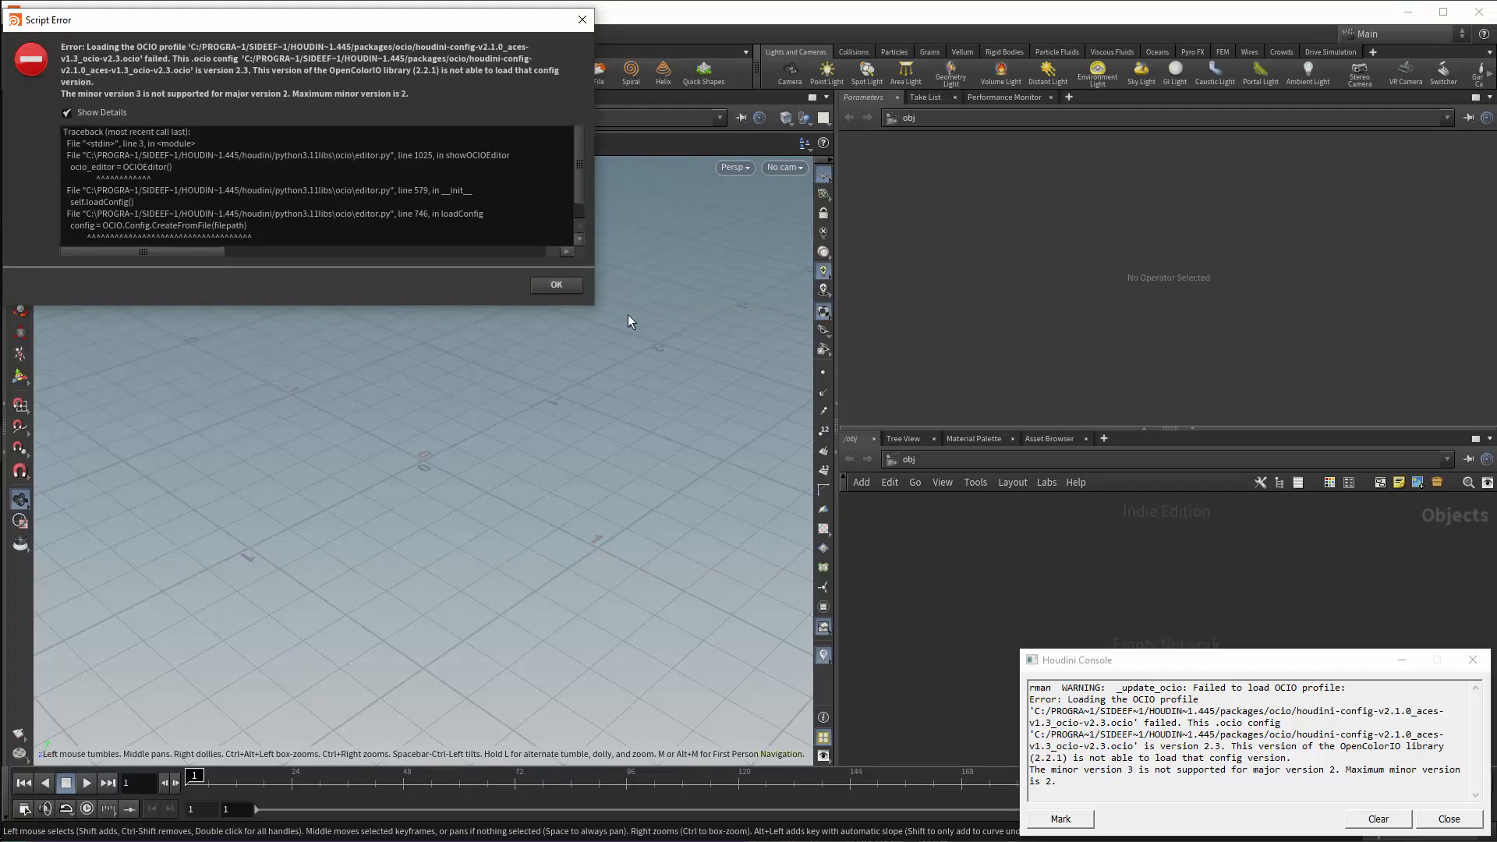
drag(594, 305, 754, 527)
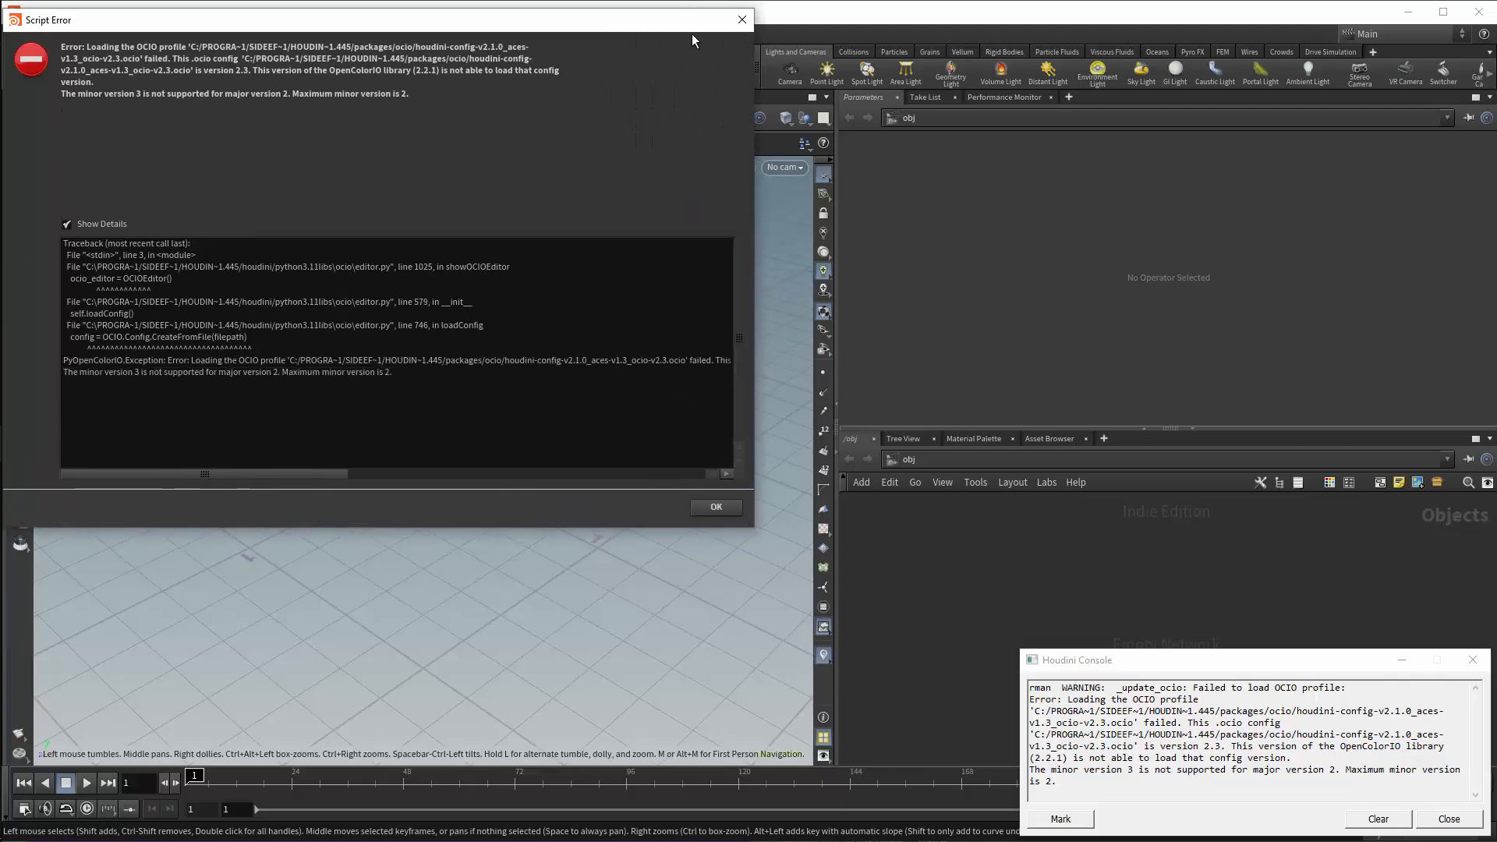
click(742, 19)
Show the viewport's Color Correction controls and inspect the available OCIO display and view transforms.
click(823, 756)
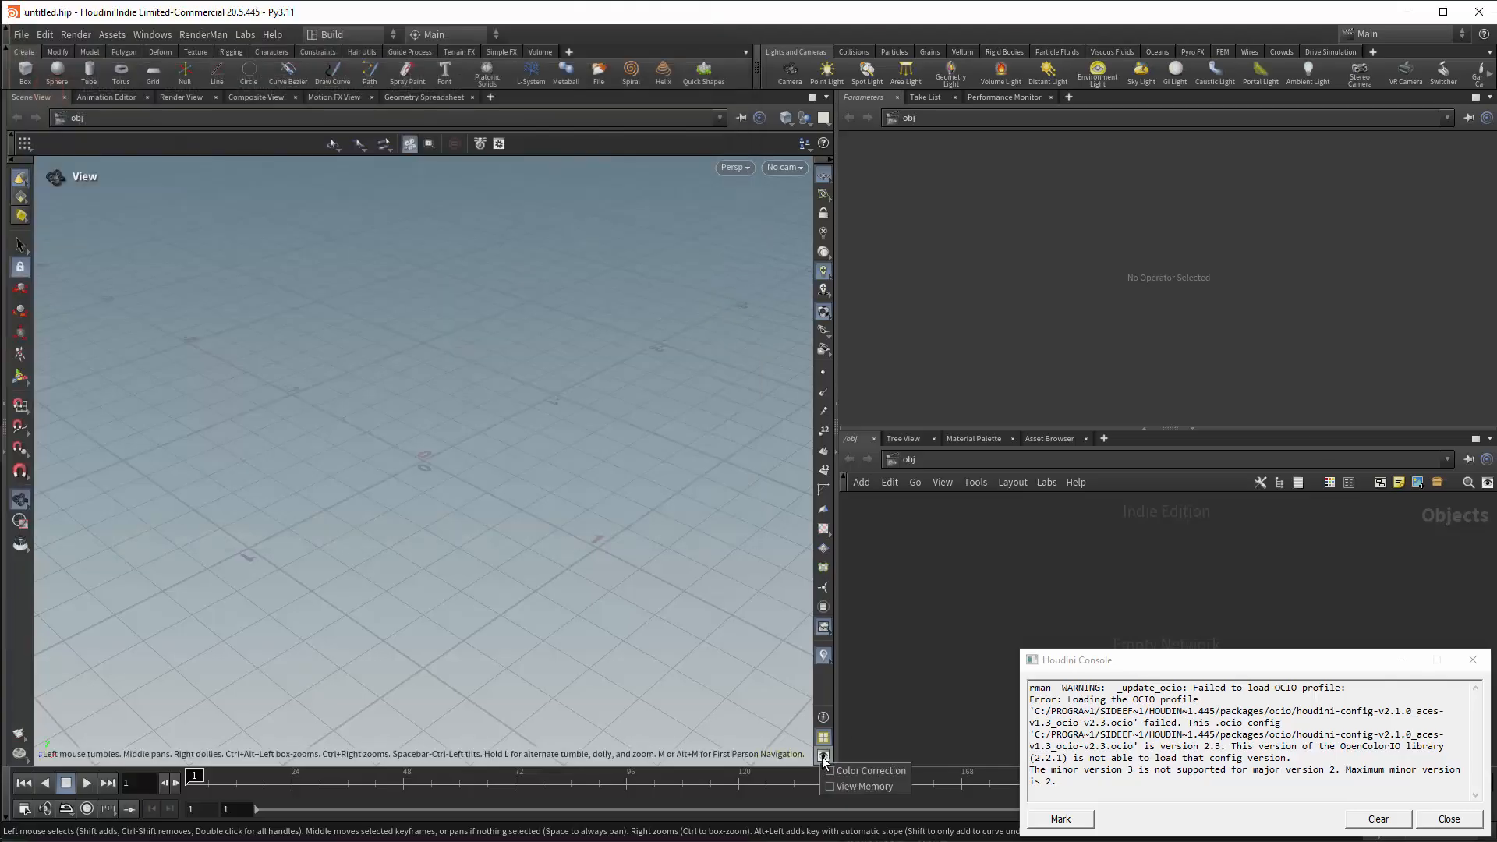
click(866, 770)
click(593, 755)
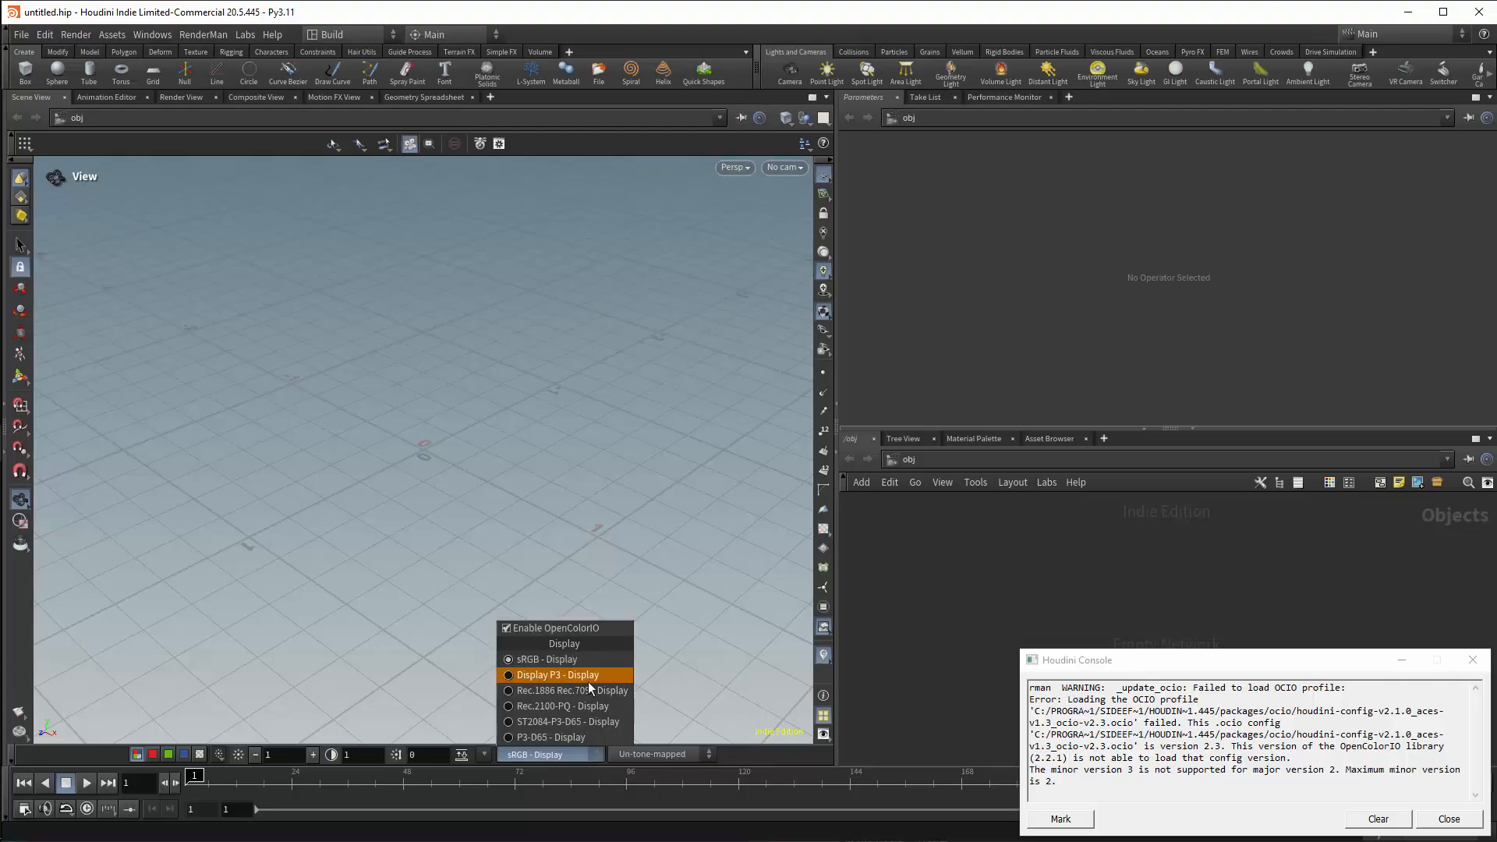
click(705, 755)
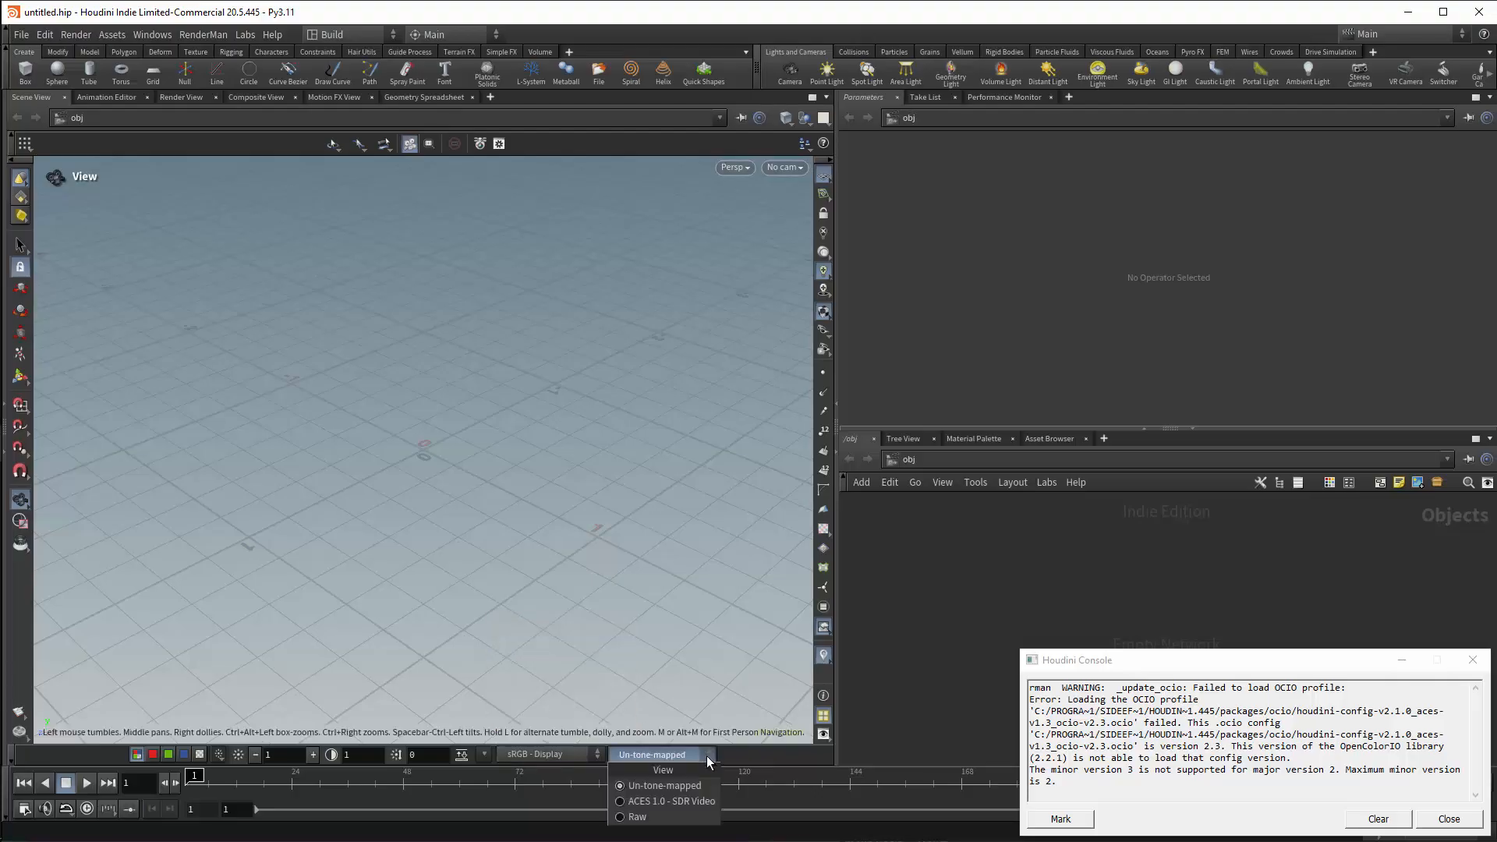
click(573, 754)
click(573, 755)
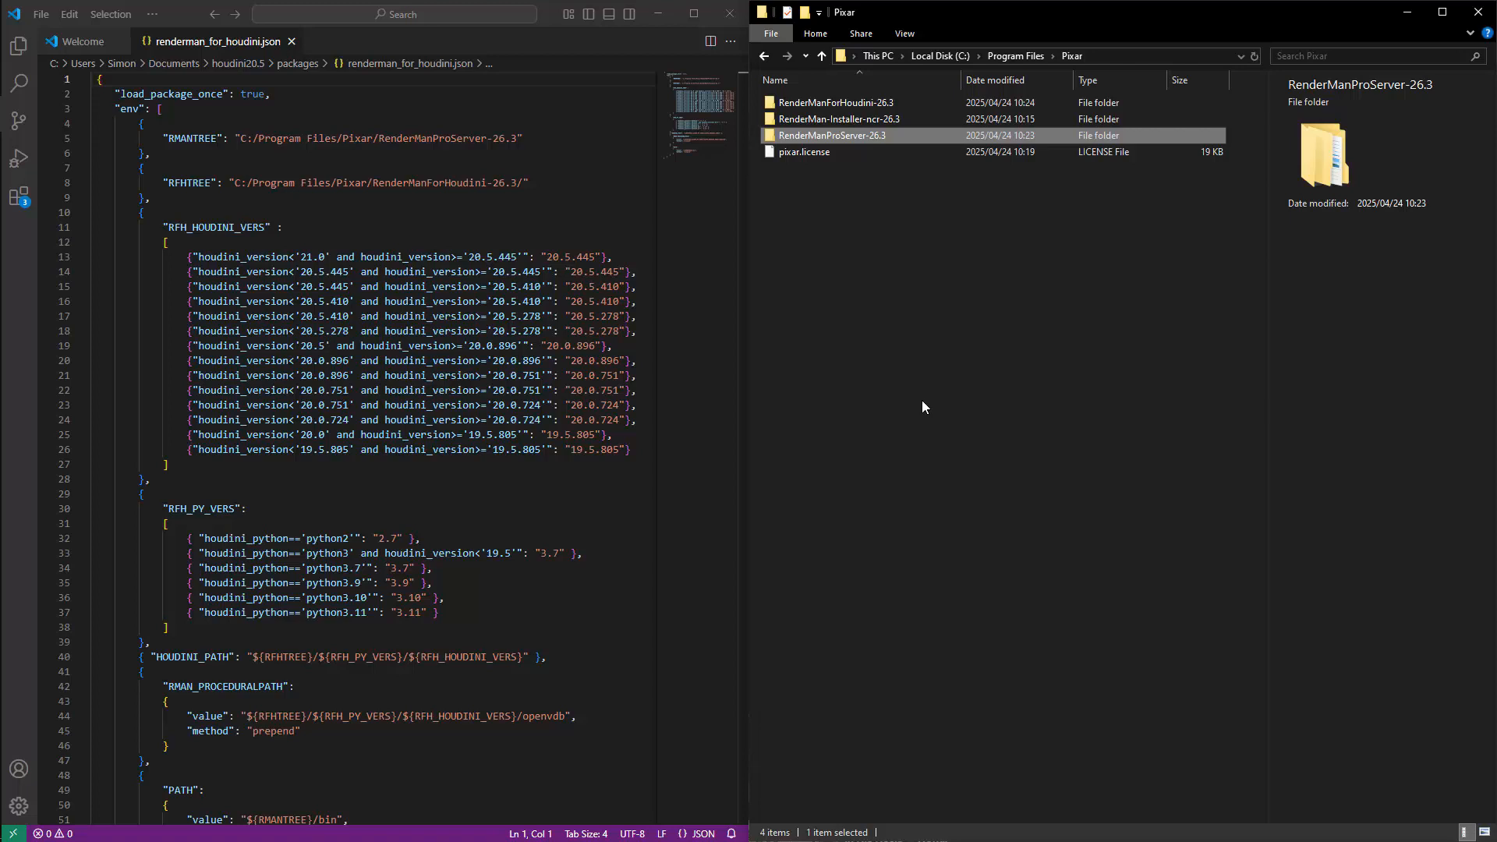
In File Explorer, browse from the Pixar folder to RenderManProServer-26.3\lib\ocio\ACES-1.3 and select the folder's full path.
double_click(817, 139)
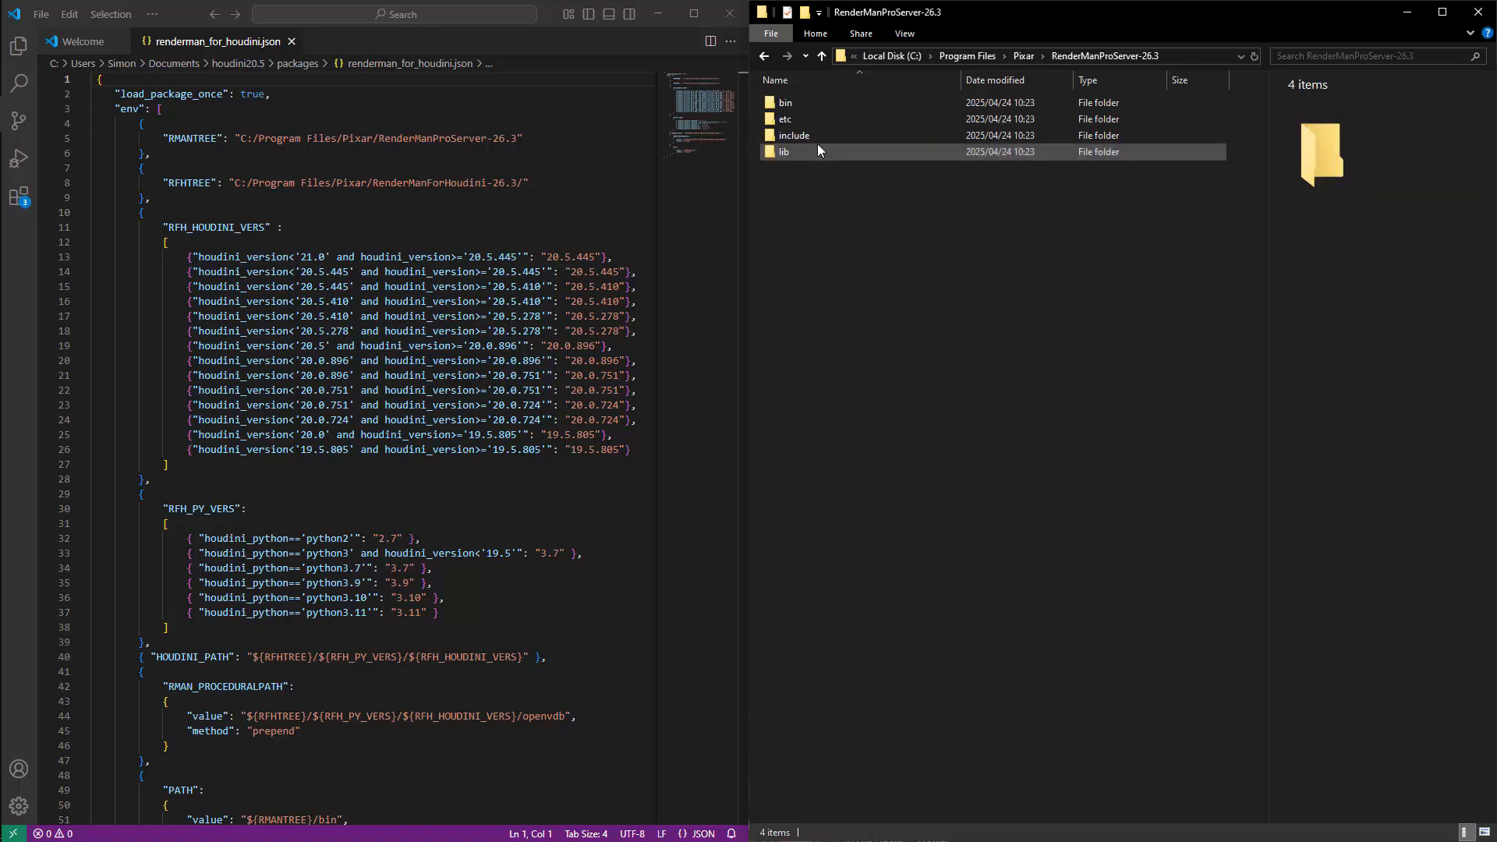
double_click(793, 154)
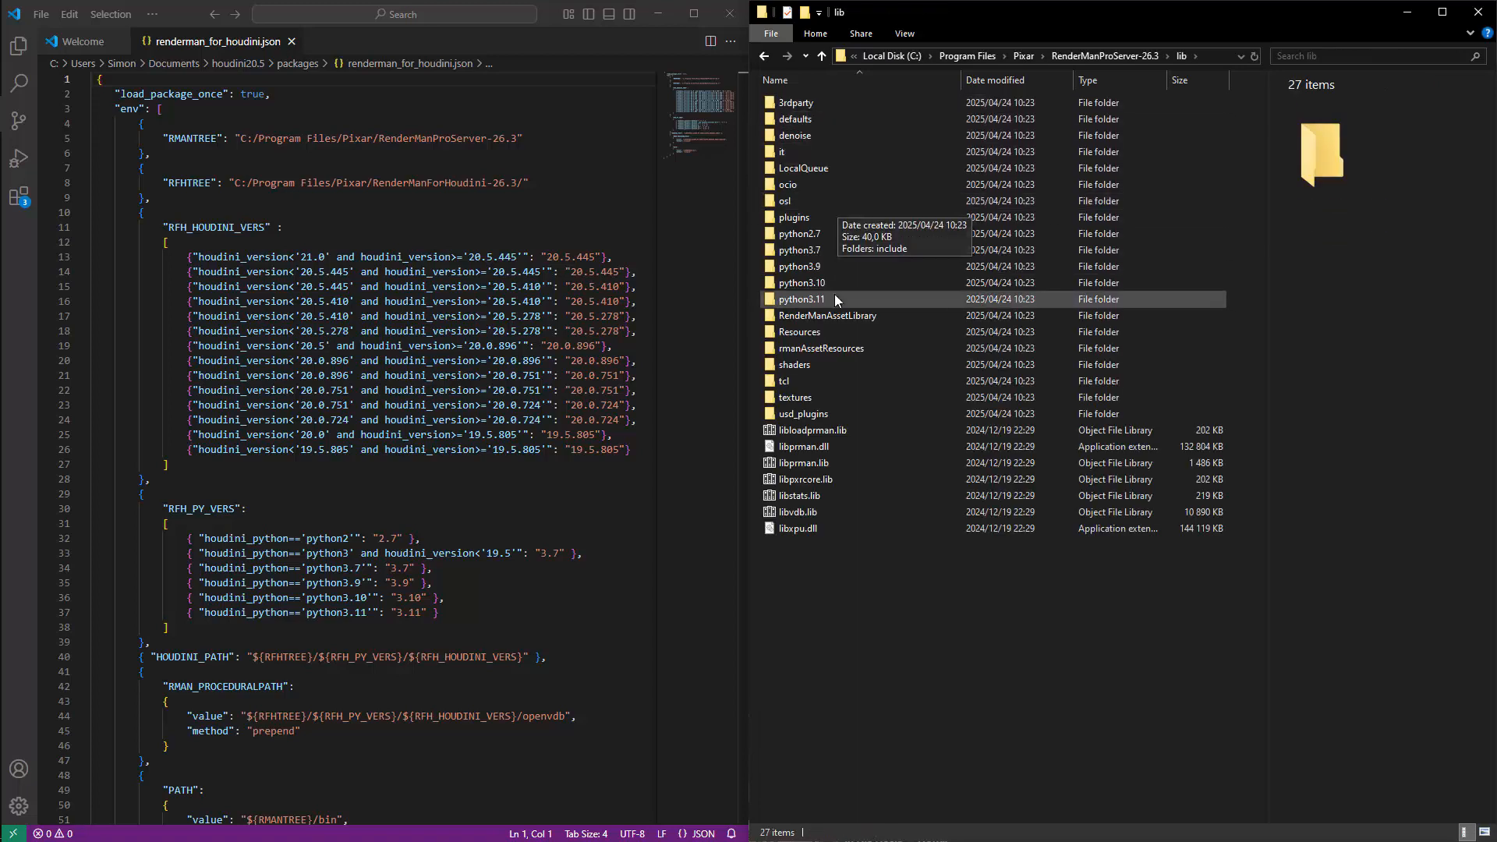
double_click(793, 185)
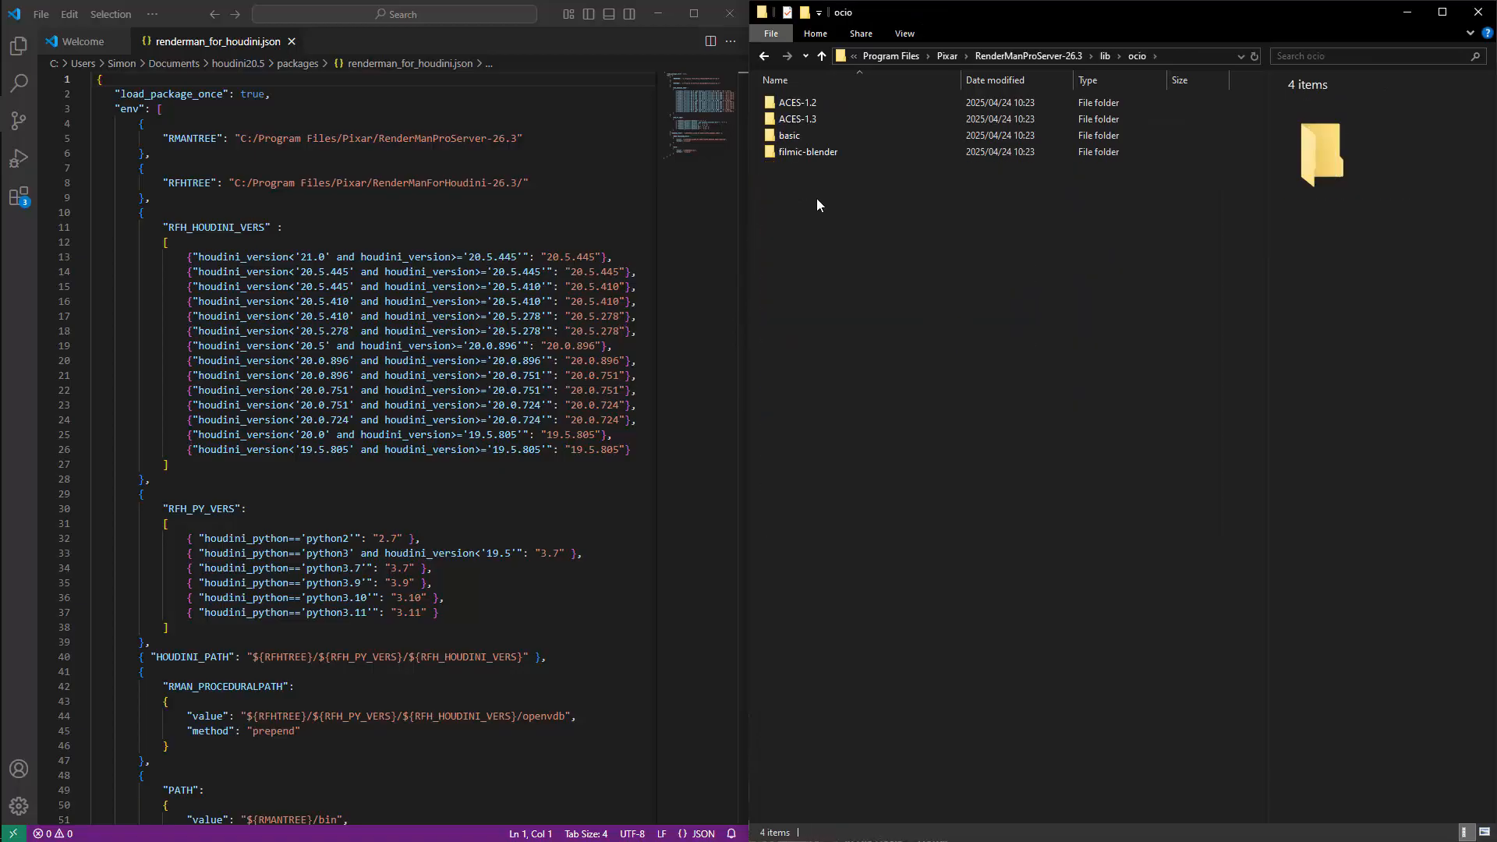
click(818, 121)
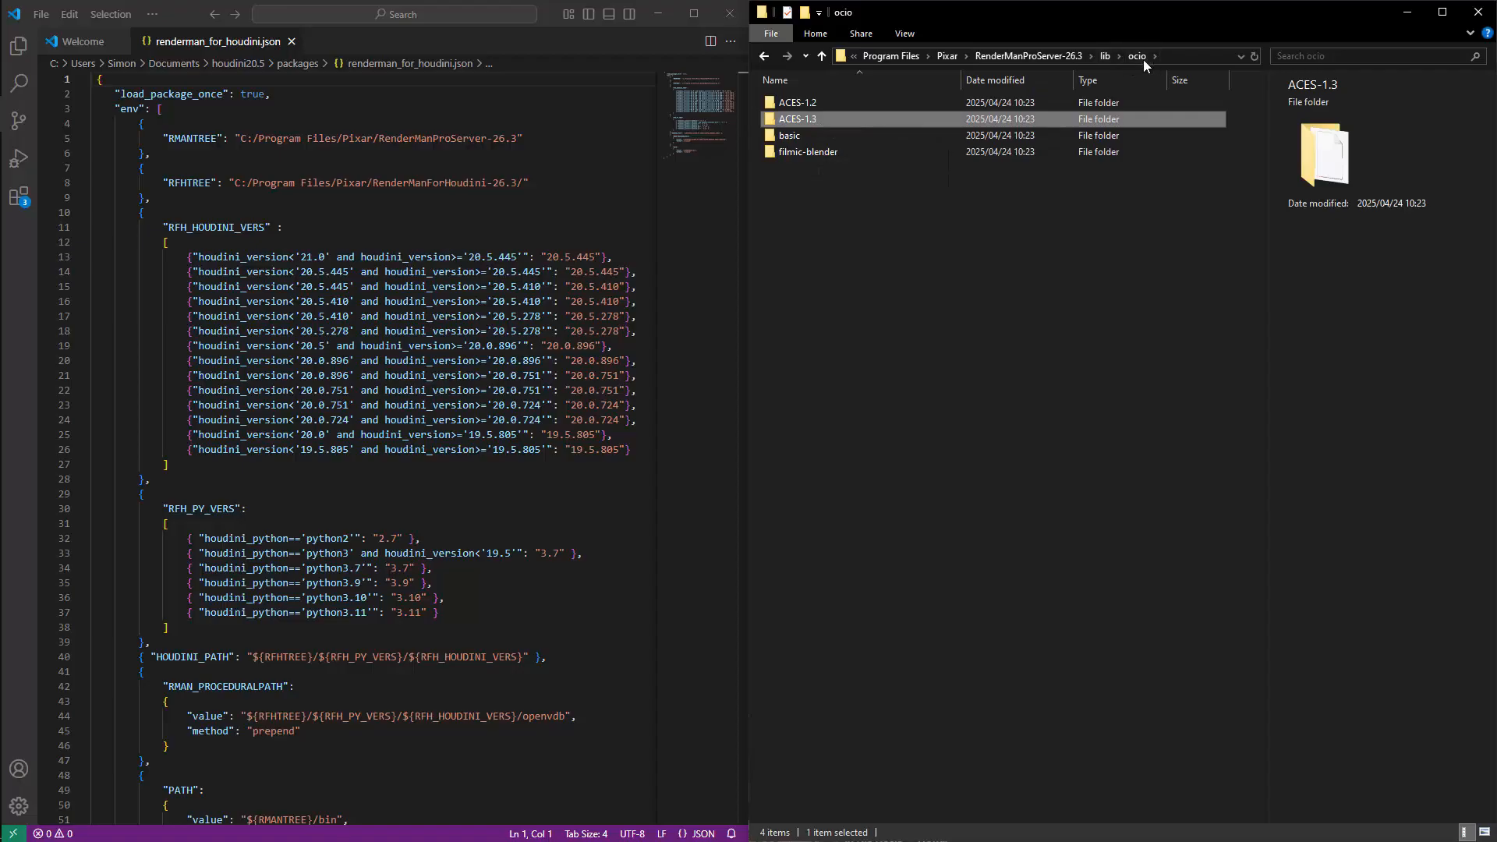
double_click(811, 120)
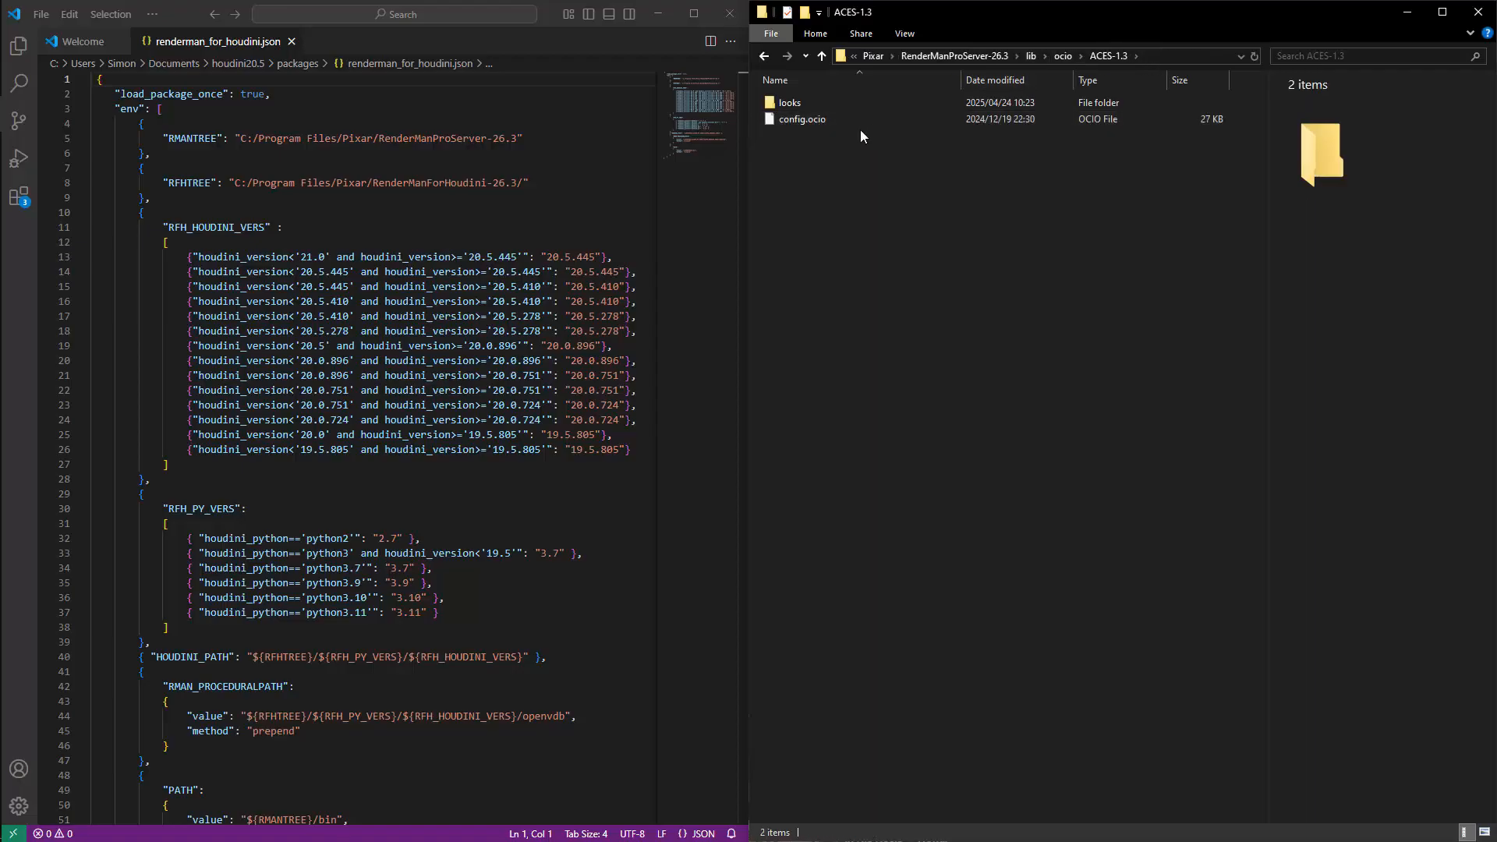
click(1154, 56)
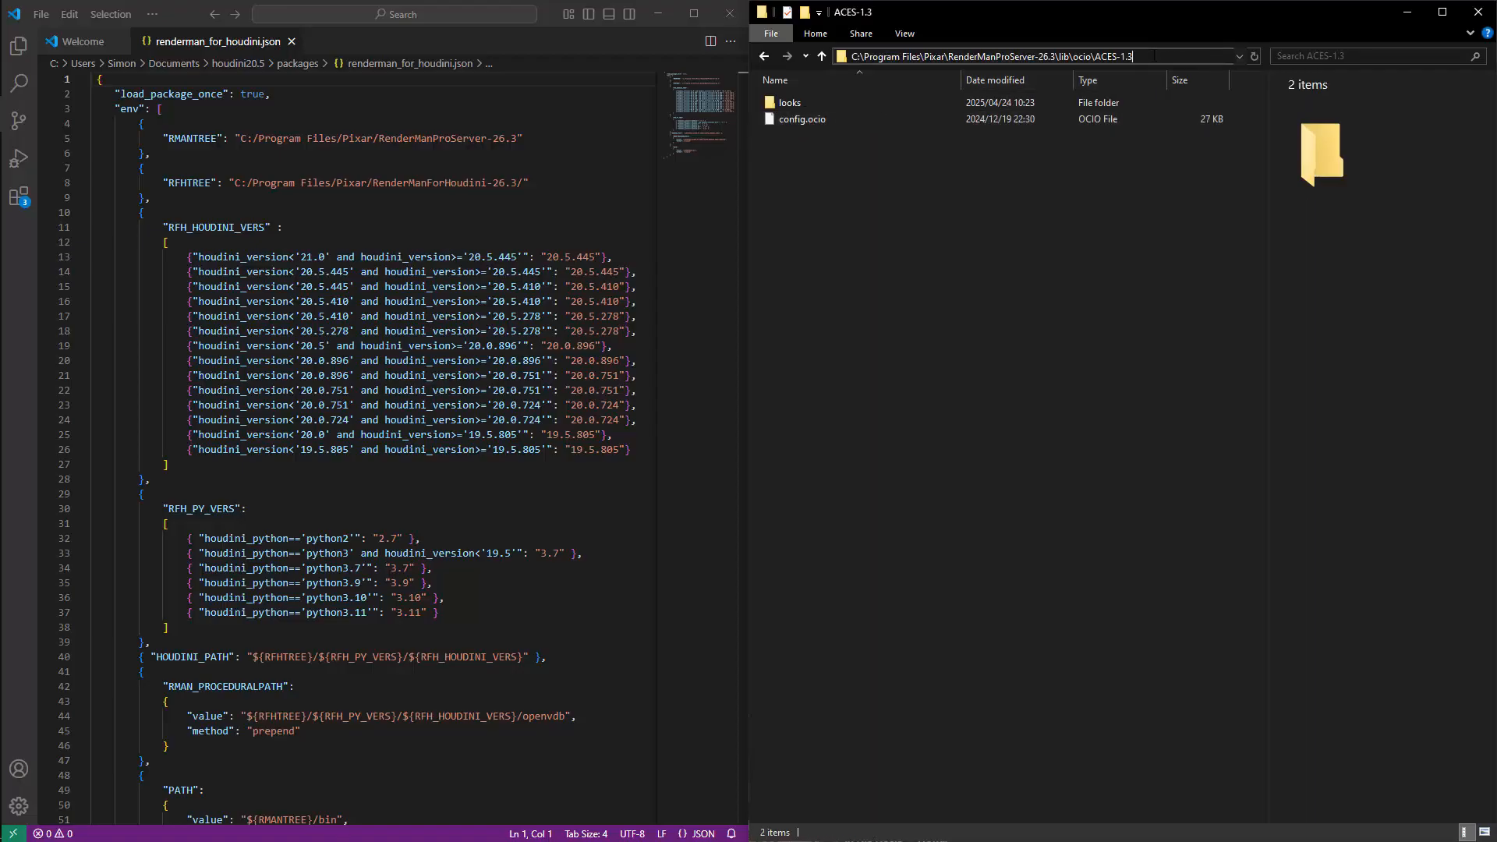
drag(1154, 56, 851, 56)
key(ctrl+c)
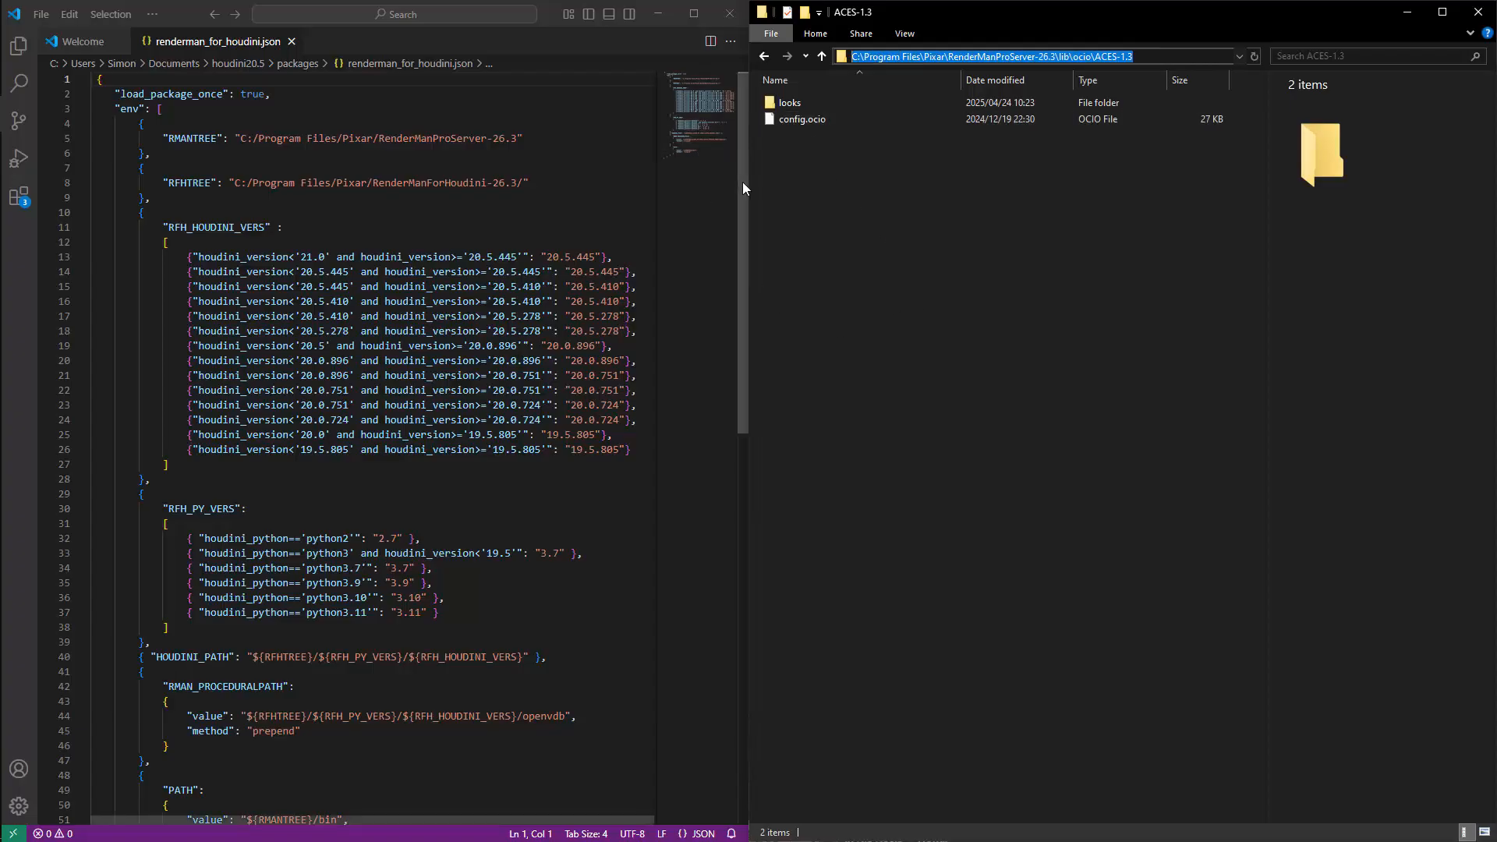
Append a new empty brace block after the PATH entry at the end of the env list in renderman_for_houdini.json.
drag(741, 184, 739, 369)
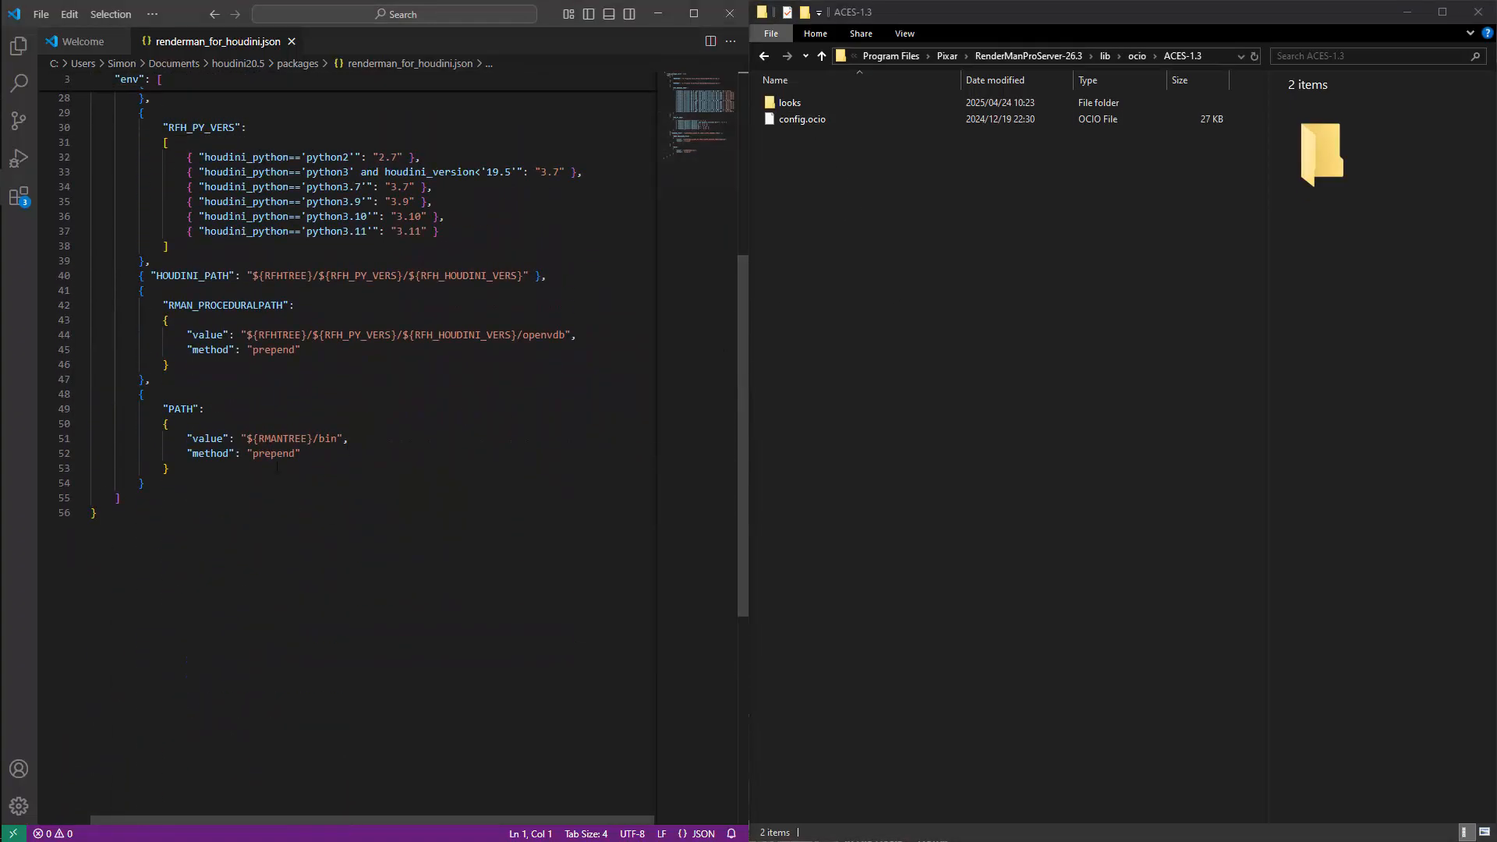
click(153, 484)
drag(116, 499, 121, 500)
drag(741, 349, 710, 148)
drag(151, 108, 149, 460)
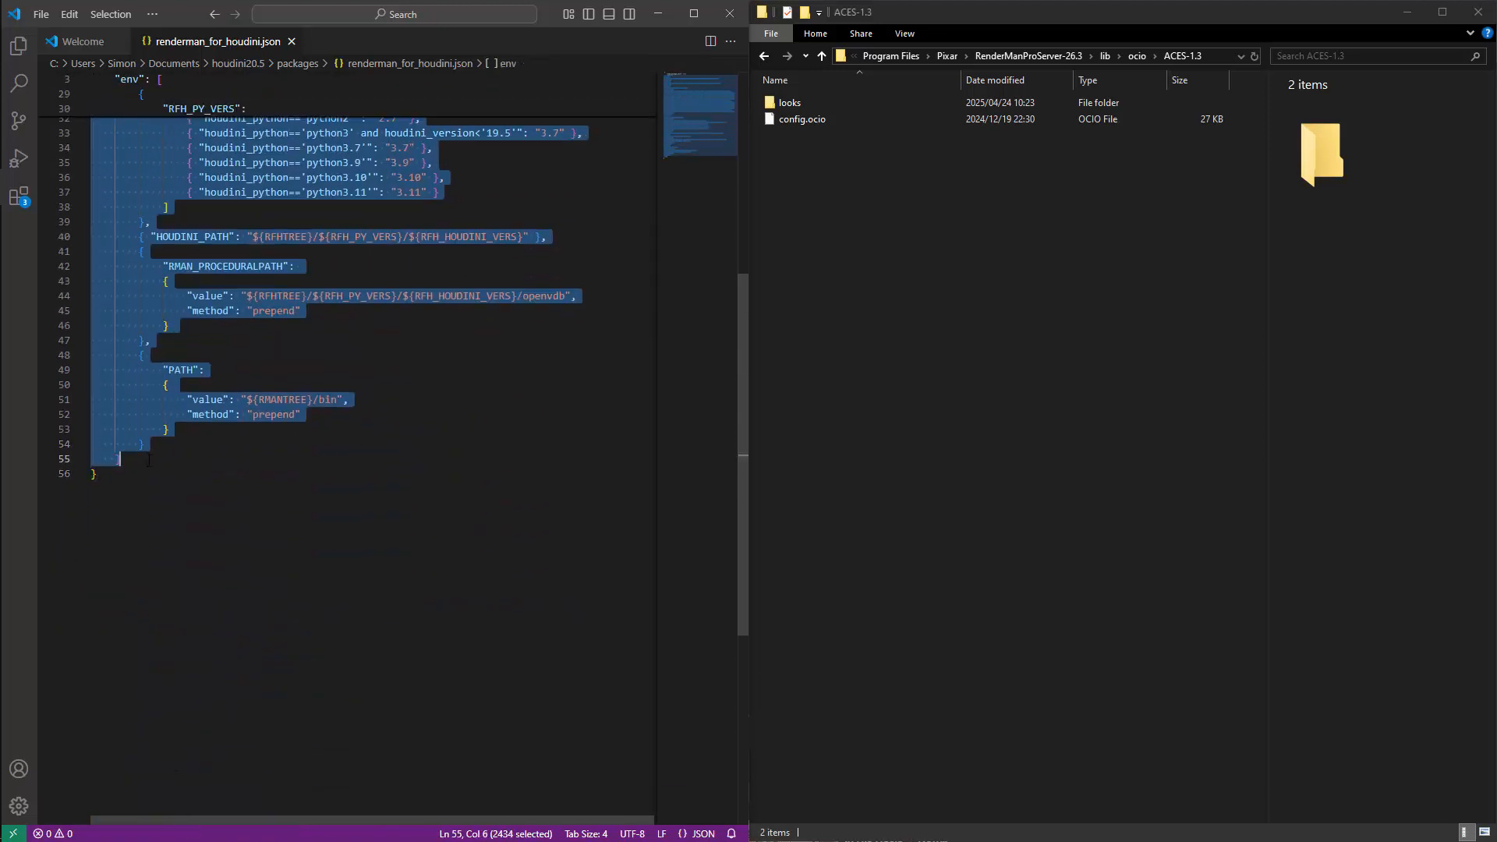
click(148, 446)
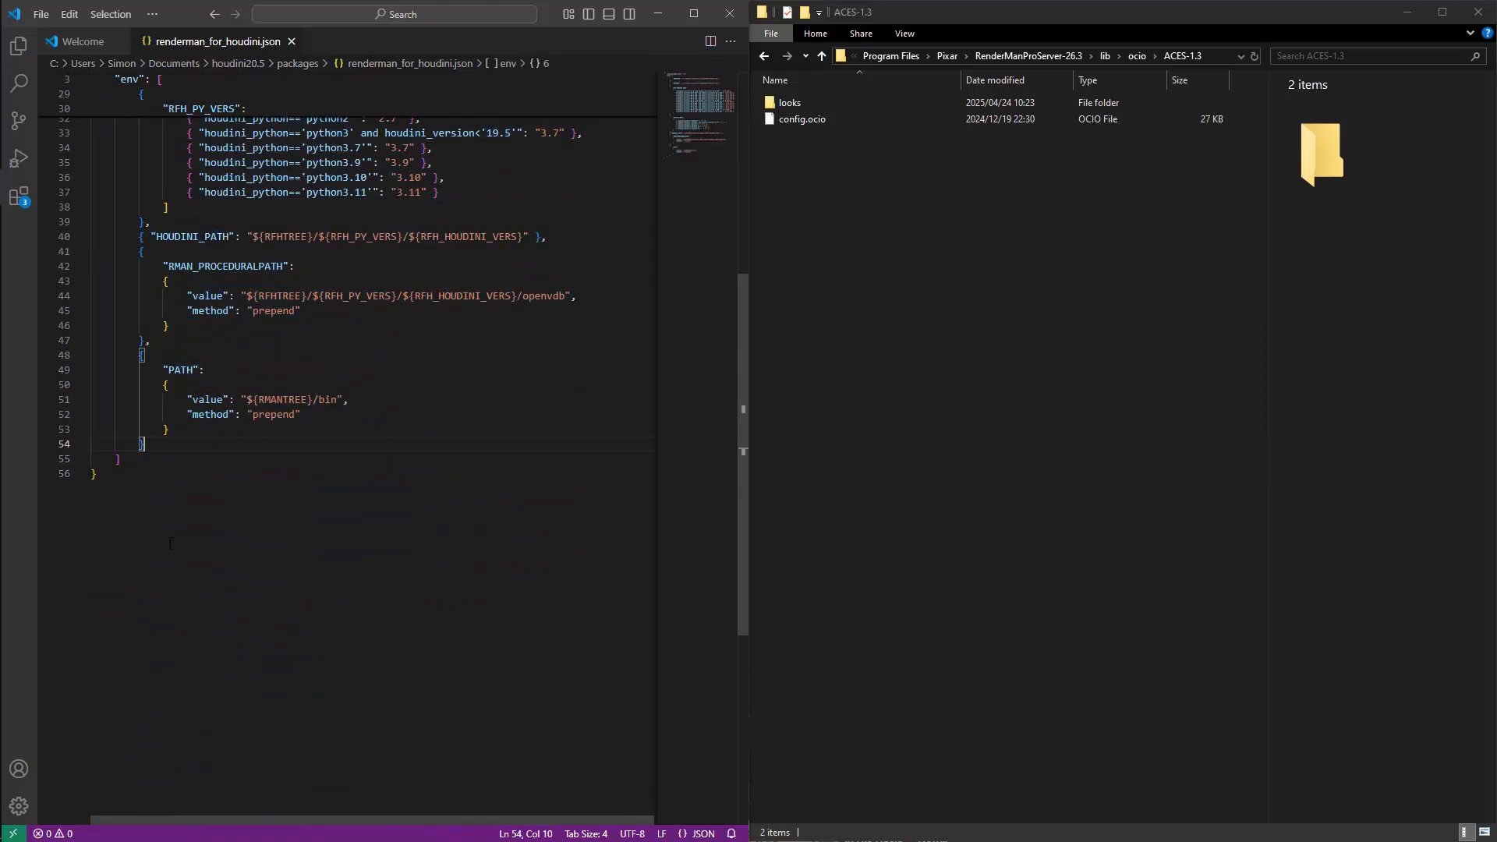
text(,{)
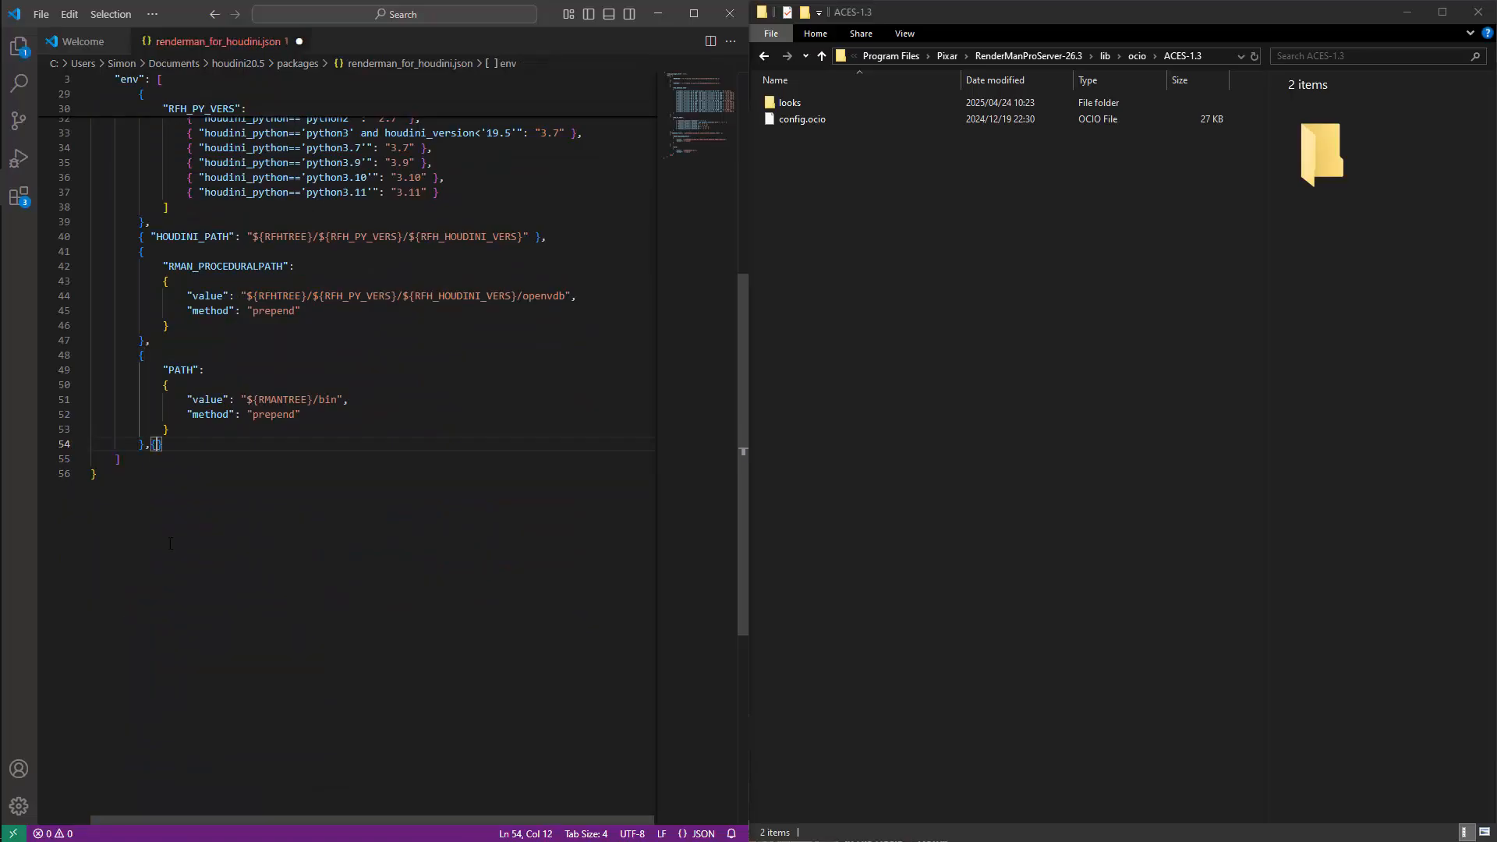
key(Return)
key(Right)
key(Return)
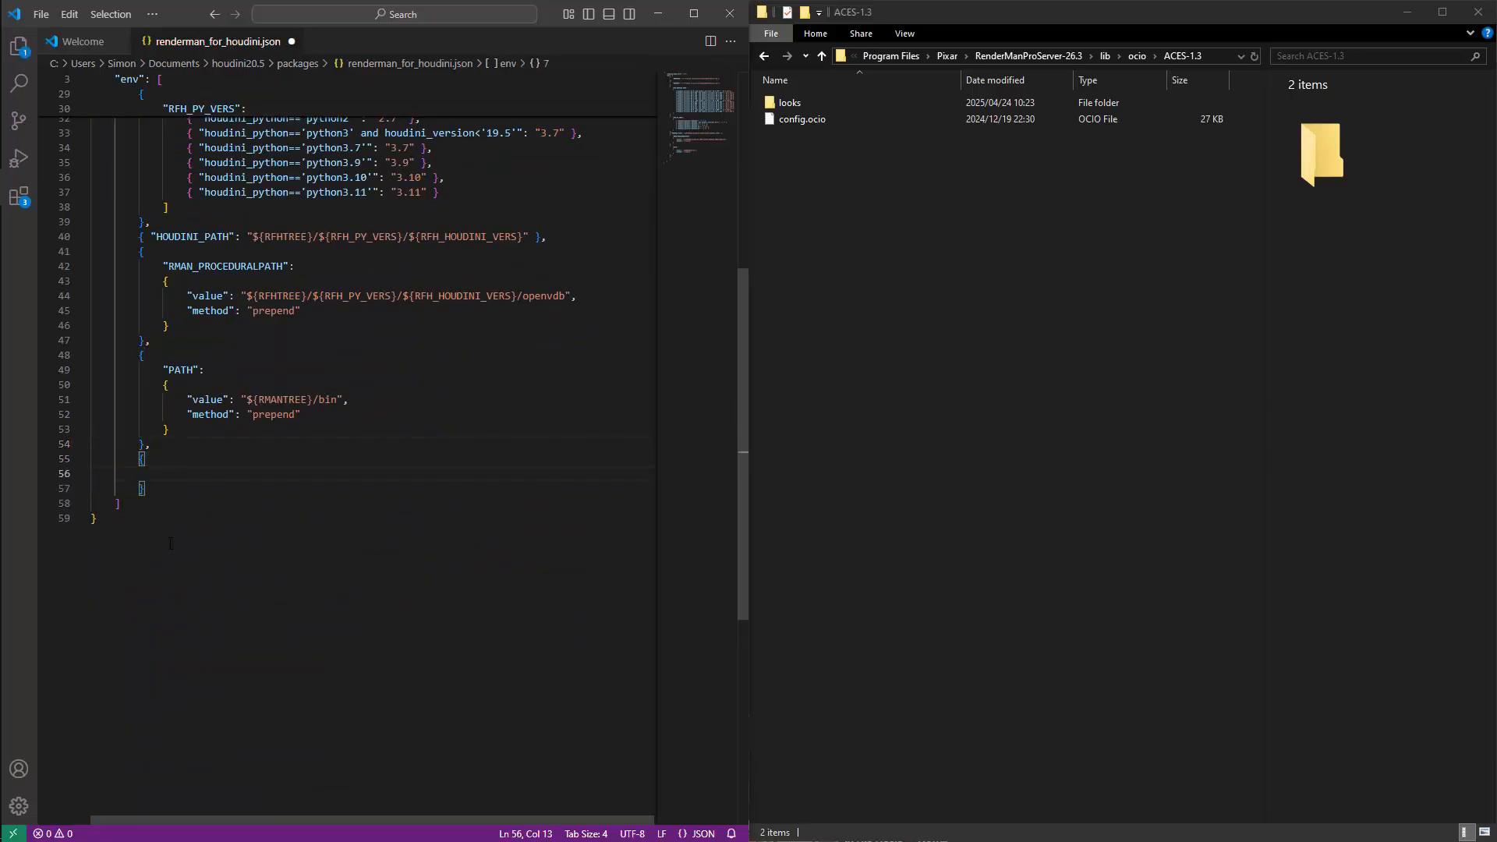
Define an "OCIO" variable in the new block with the copied path C:\Program Files\Pixar\RenderManProServer-26.3\lib\ocio\ACES-1.3 as its value.
text(")
key(Escape)
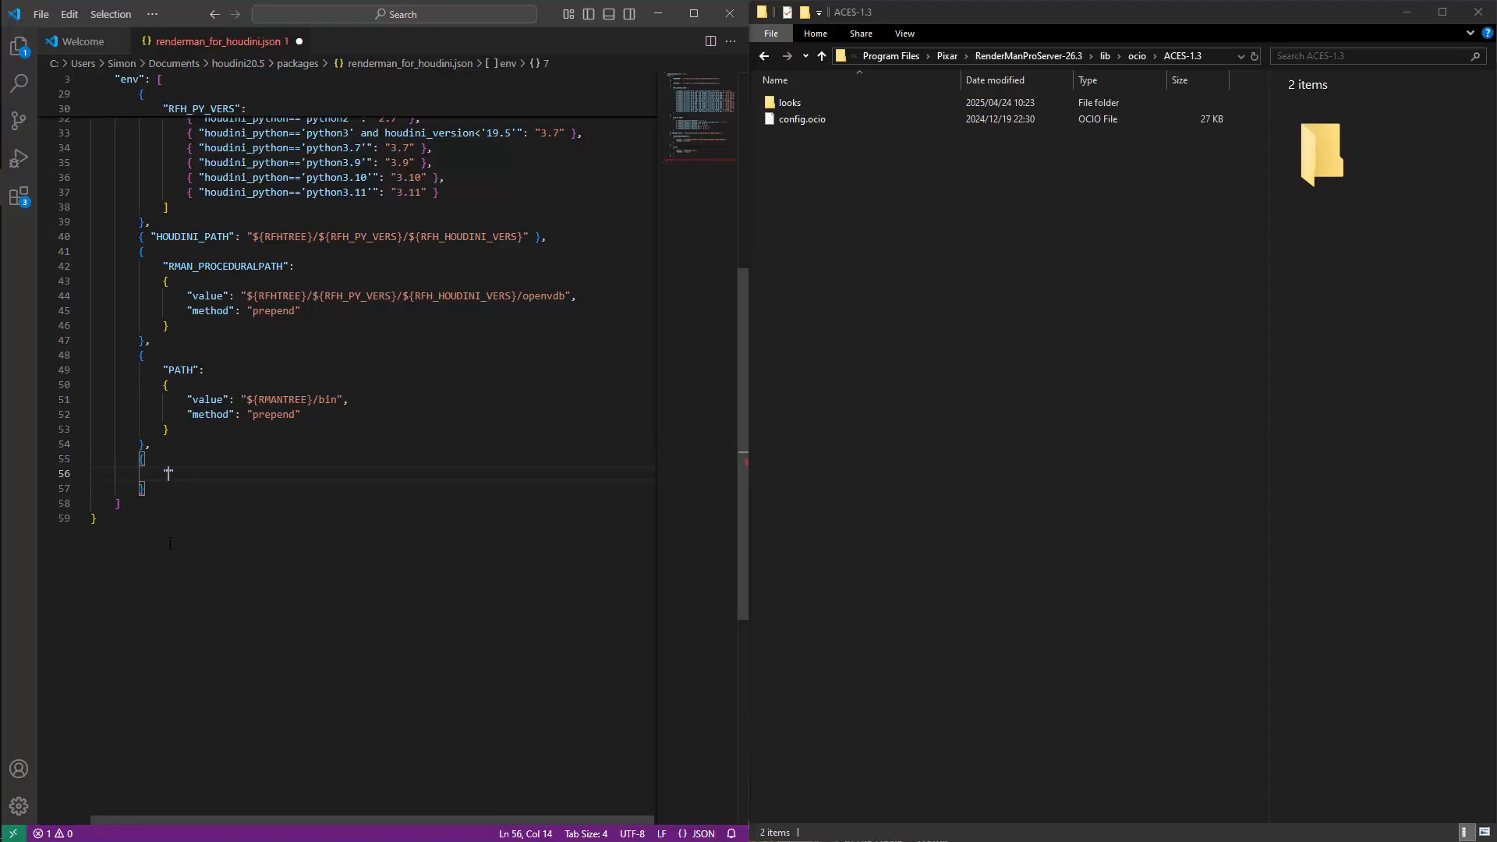
text(OCIO" : ")
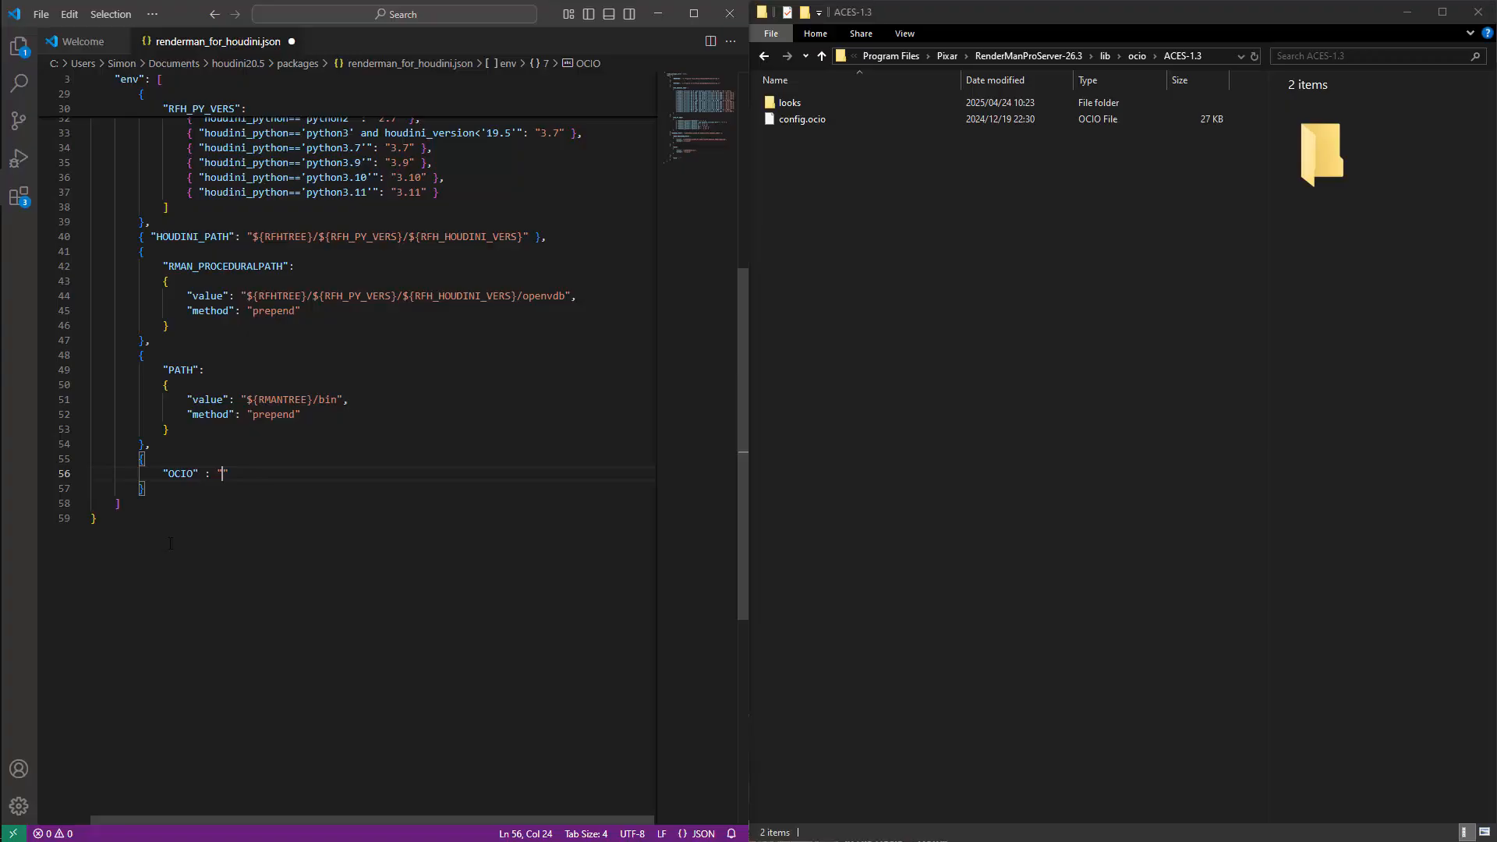
key(ctrl+v)
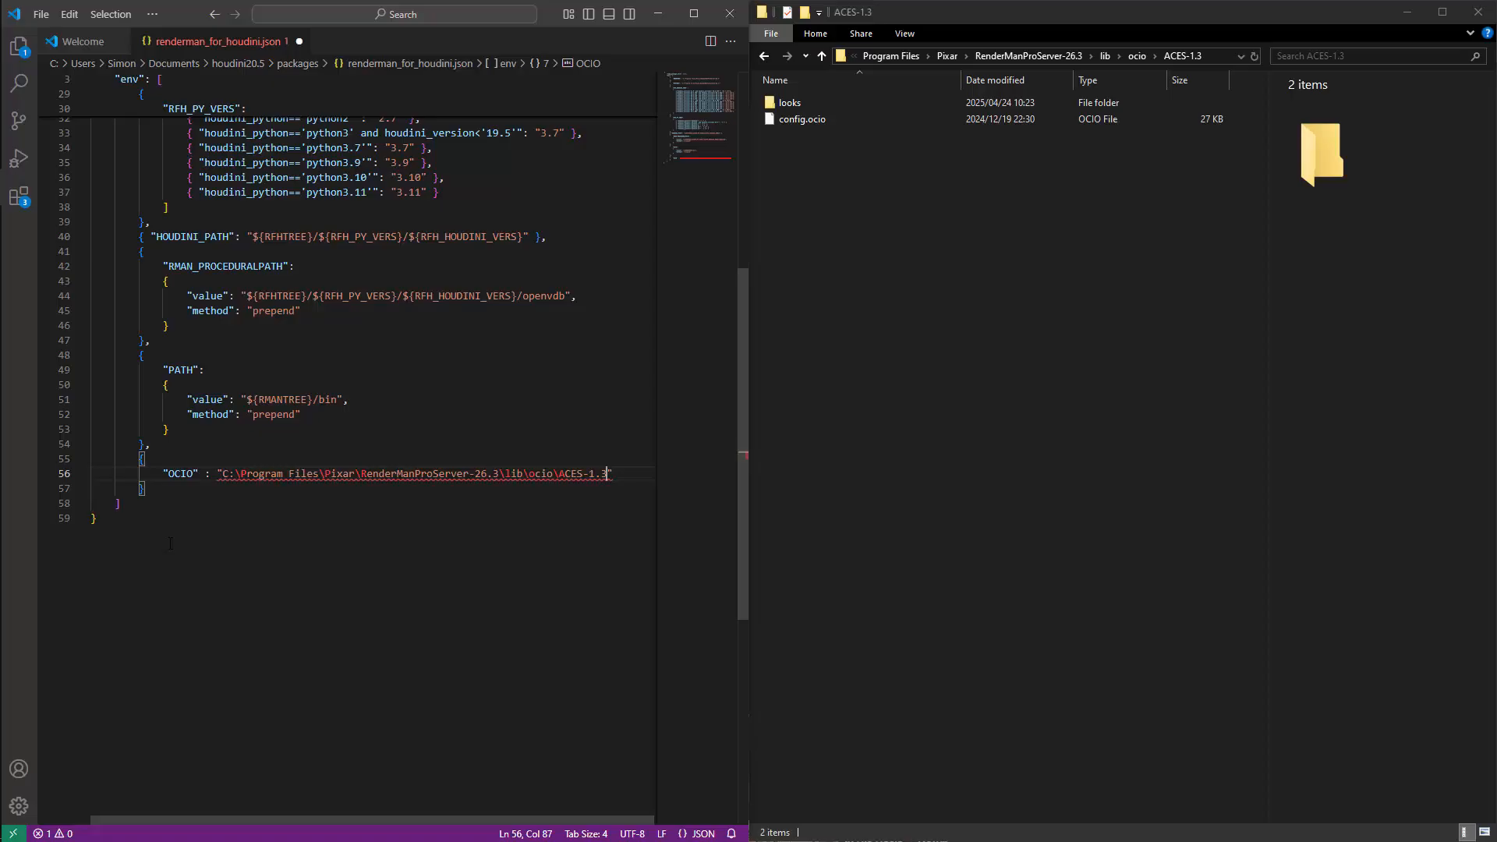
End the OCIO path with a forward slash and replace the backslashes around lib and ocio with forward slashes.
text(/)
key(ctrl+Left)
key(ctrl+Left)
key(ctrl+Left)
key(ctrl+Left)
key(BackSpace)
text(/)
key(ctrl+Left)
key(BackSpace)
text(/)
key(ctrl+Left)
key(BackSpace)
text(/)
Try doubling the backslash before RenderManProServer-26.3 in the OCIO path.
key(Left)
key(ctrl+Left)
key(ctrl+Left)
key(ctrl+Left)
text(\)
Replace the path portion before /lib in the OCIO value with ${RMANTREE} and save the file.
key(Right)
key(Right)
key(ctrl+Right)
key(ctrl+Right)
key(ctrl+Right)
key(Right)
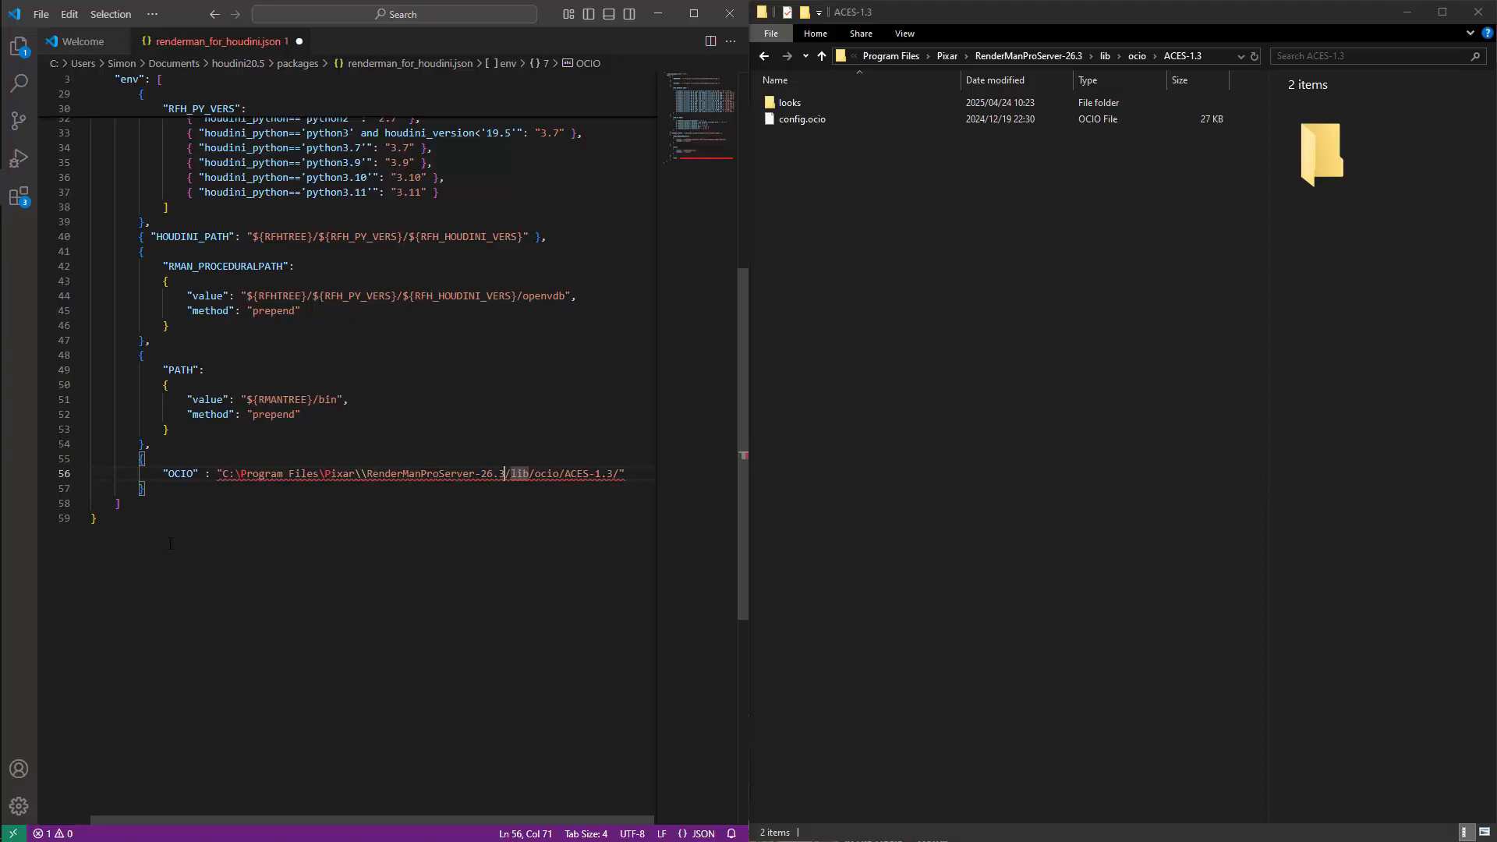
key(shift+Left)
key(shift+Left)
key(shift+Left)
key(shift+Left)
key(shift+Left)
key(shift+Left)
key(shift+Left)
key(shift+Left)
key(shift+Left)
key(shift+Left)
key(shift+Left)
key(shift+Left)
key(shift+Left)
key(shift+Left)
key(shift+Left)
key(shift+Left)
key(shift+Left)
key(shift+Left)
key(shift+Left)
key(shift+Left)
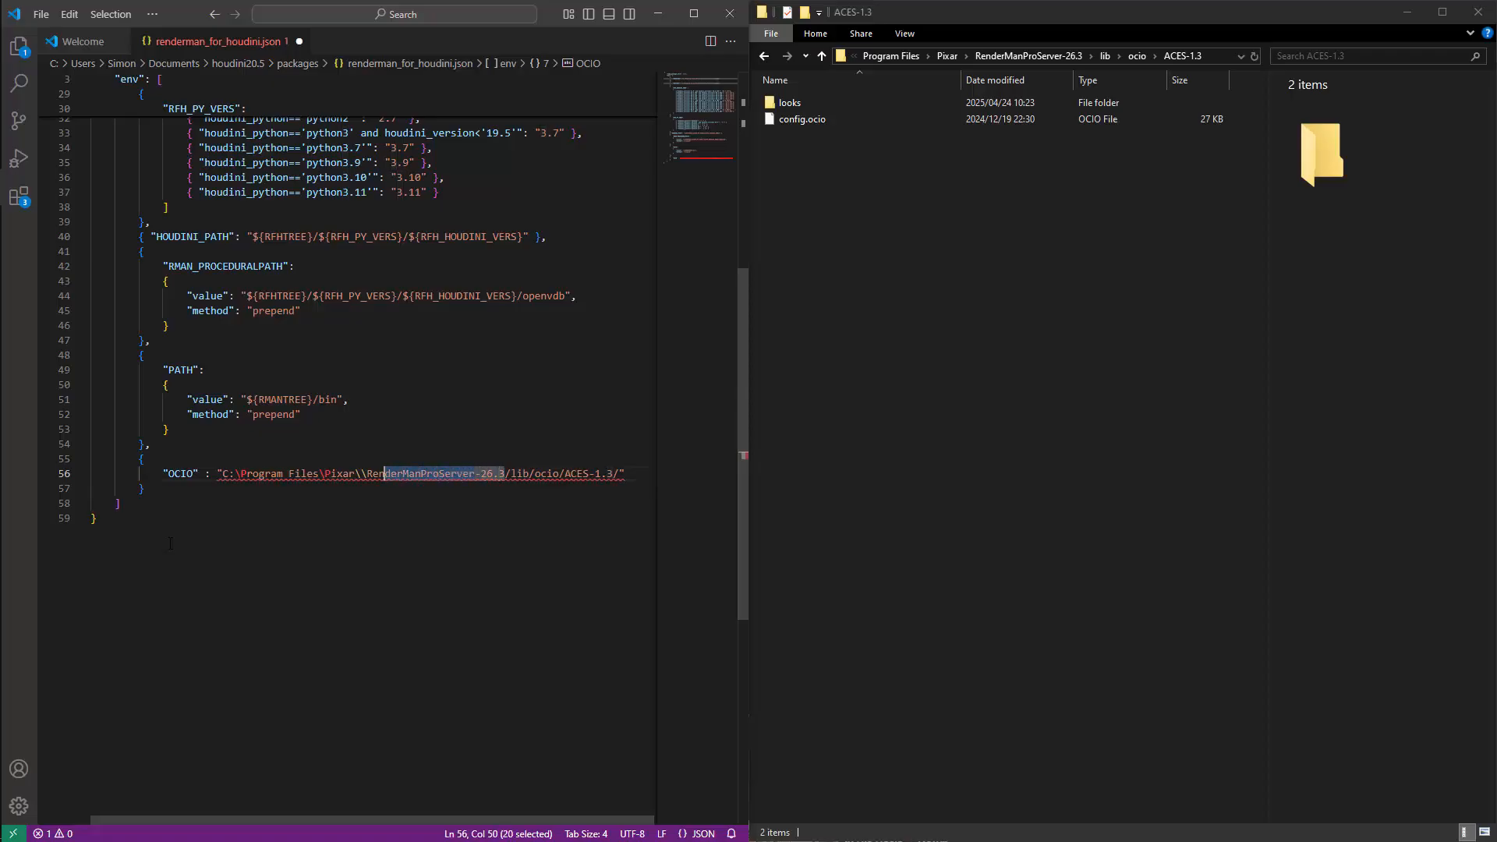
key(shift+Left)
key(shift+Left)
key(shift+Left)
key(shift+Left)
key(shift+Left)
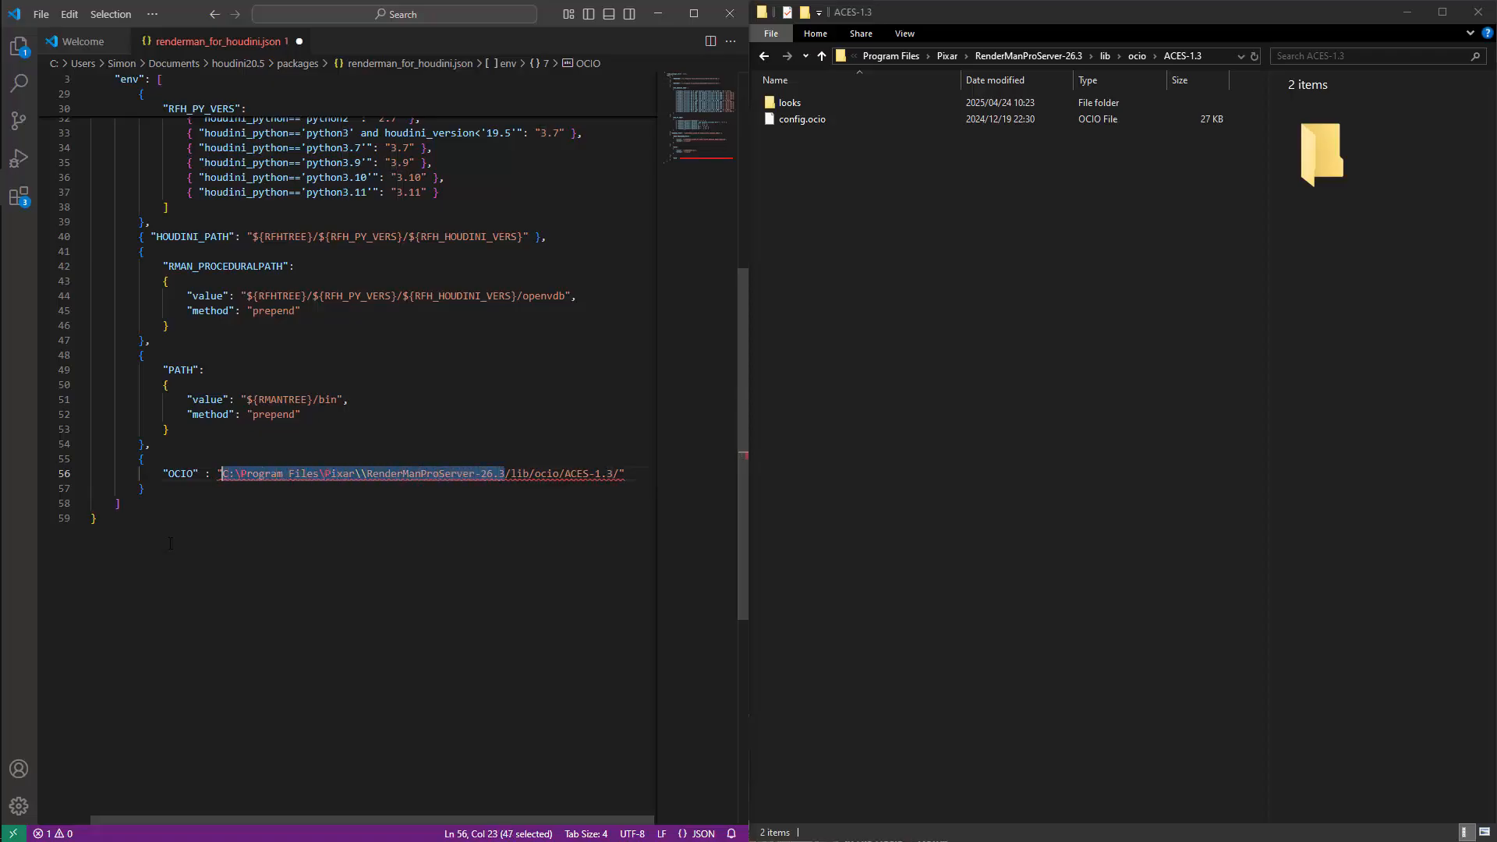
text($)
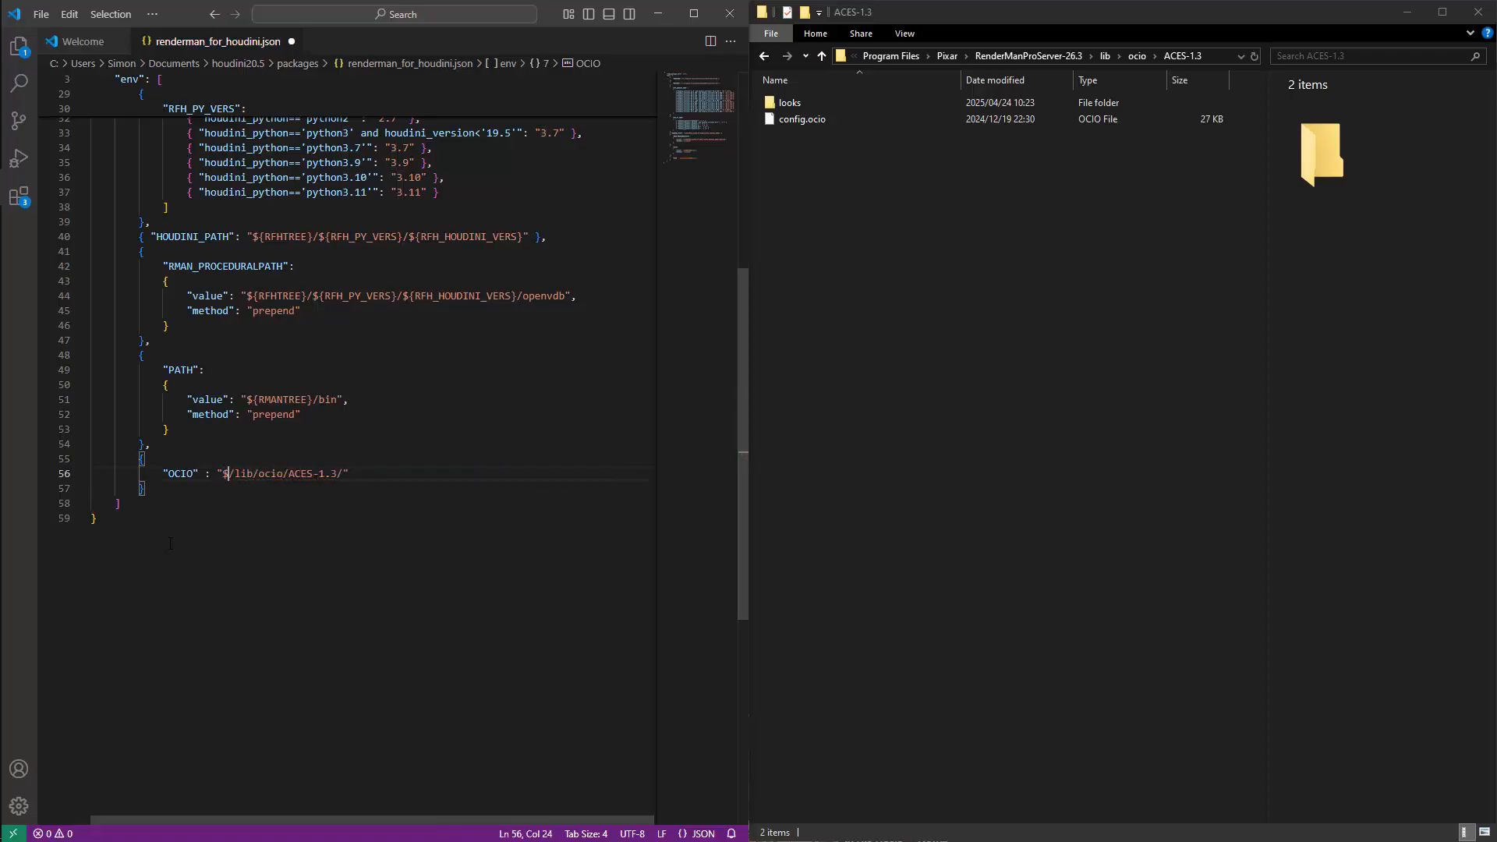
text({}RMANTREE)
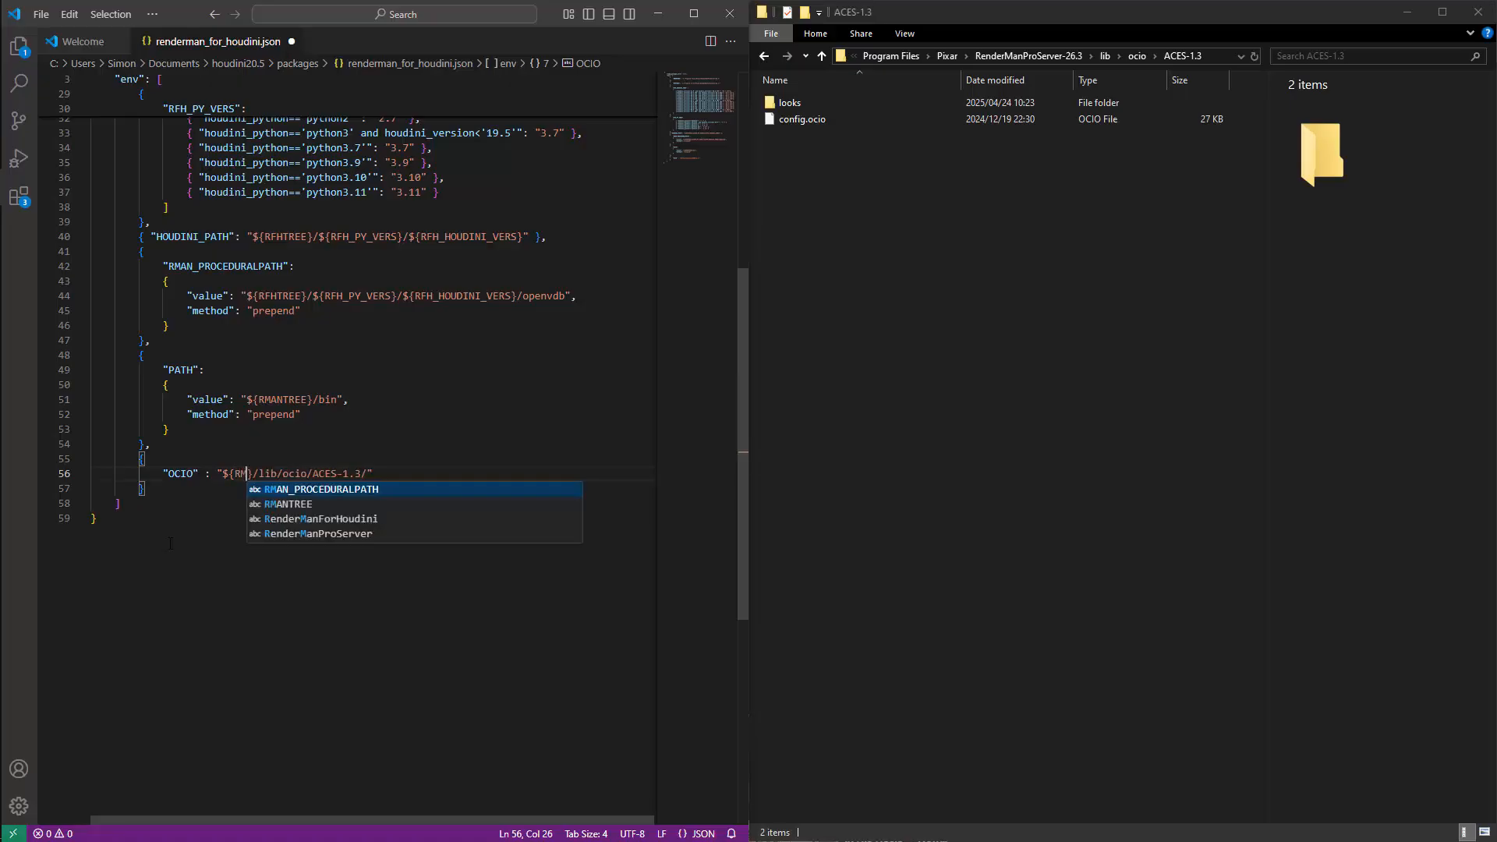
key(ctrl+s)
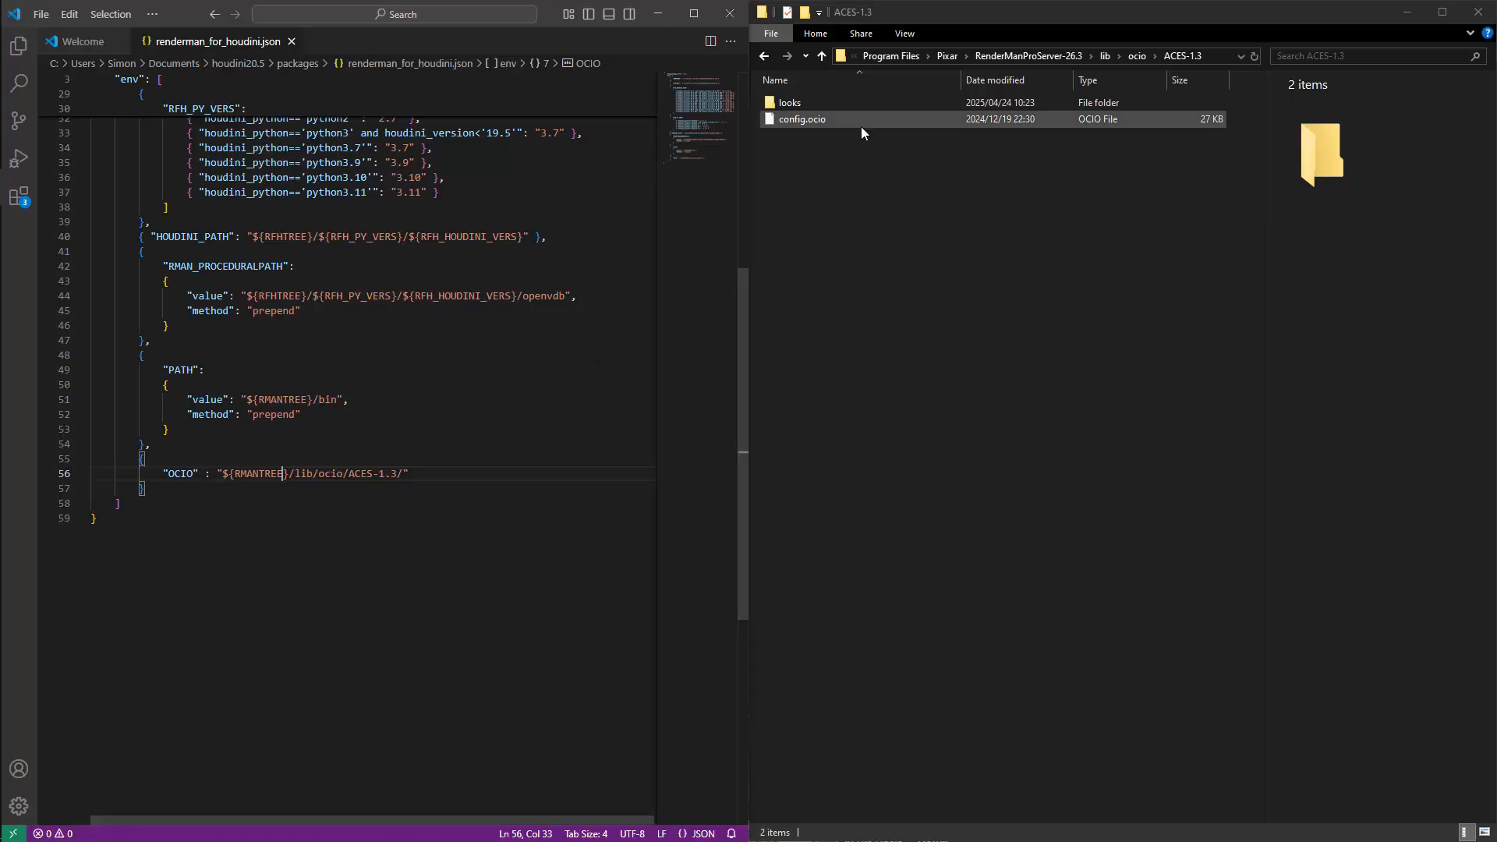
Append config.ocio after ACES-1.3/ in the OCIO path, restore the closing quote, and save the package file.
click(434, 473)
key(BackSpace)
text(con)
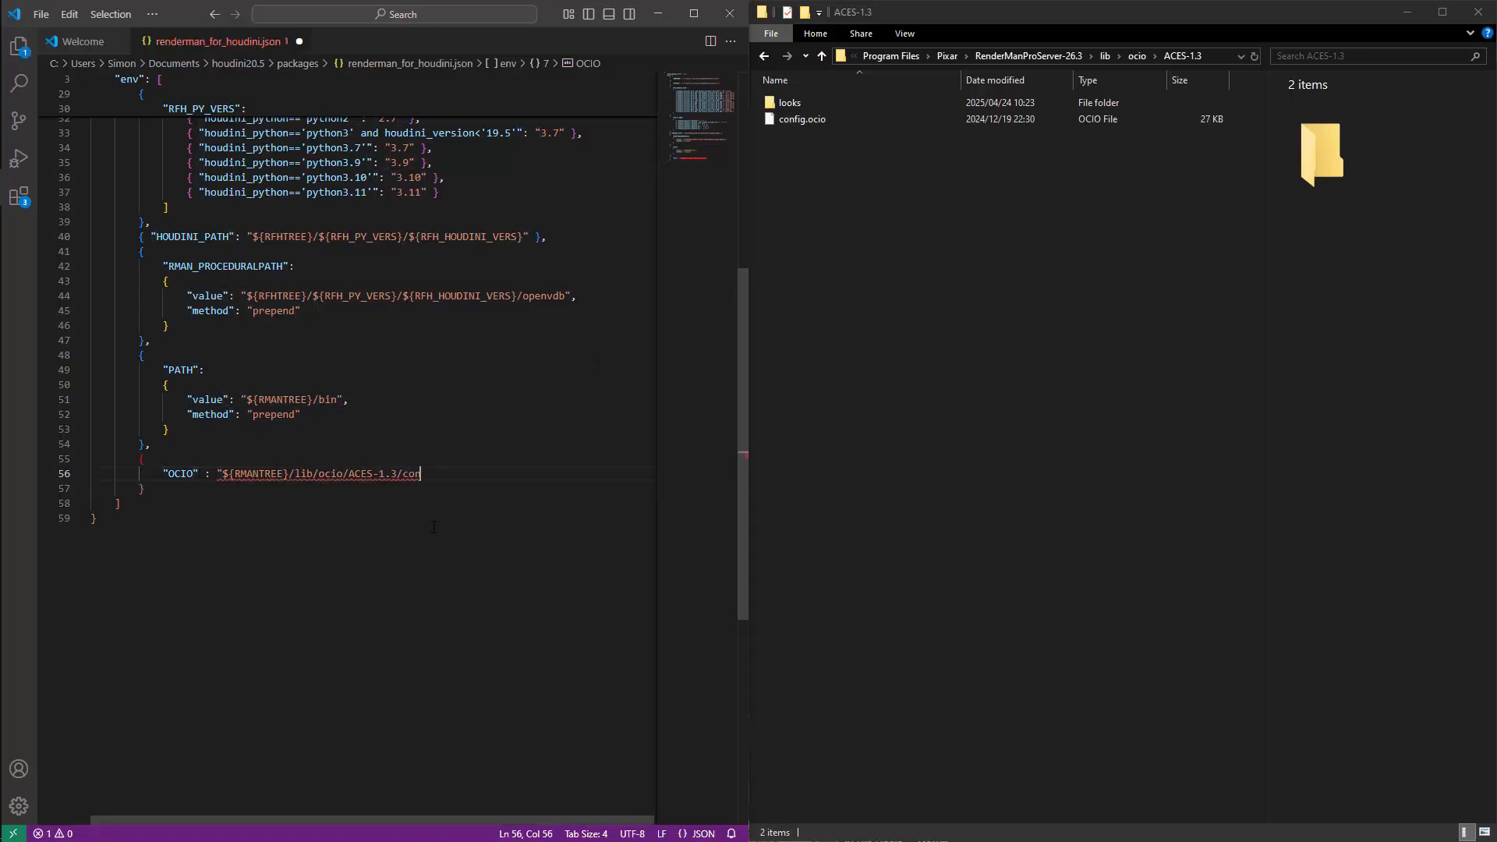
text(fig.oci)
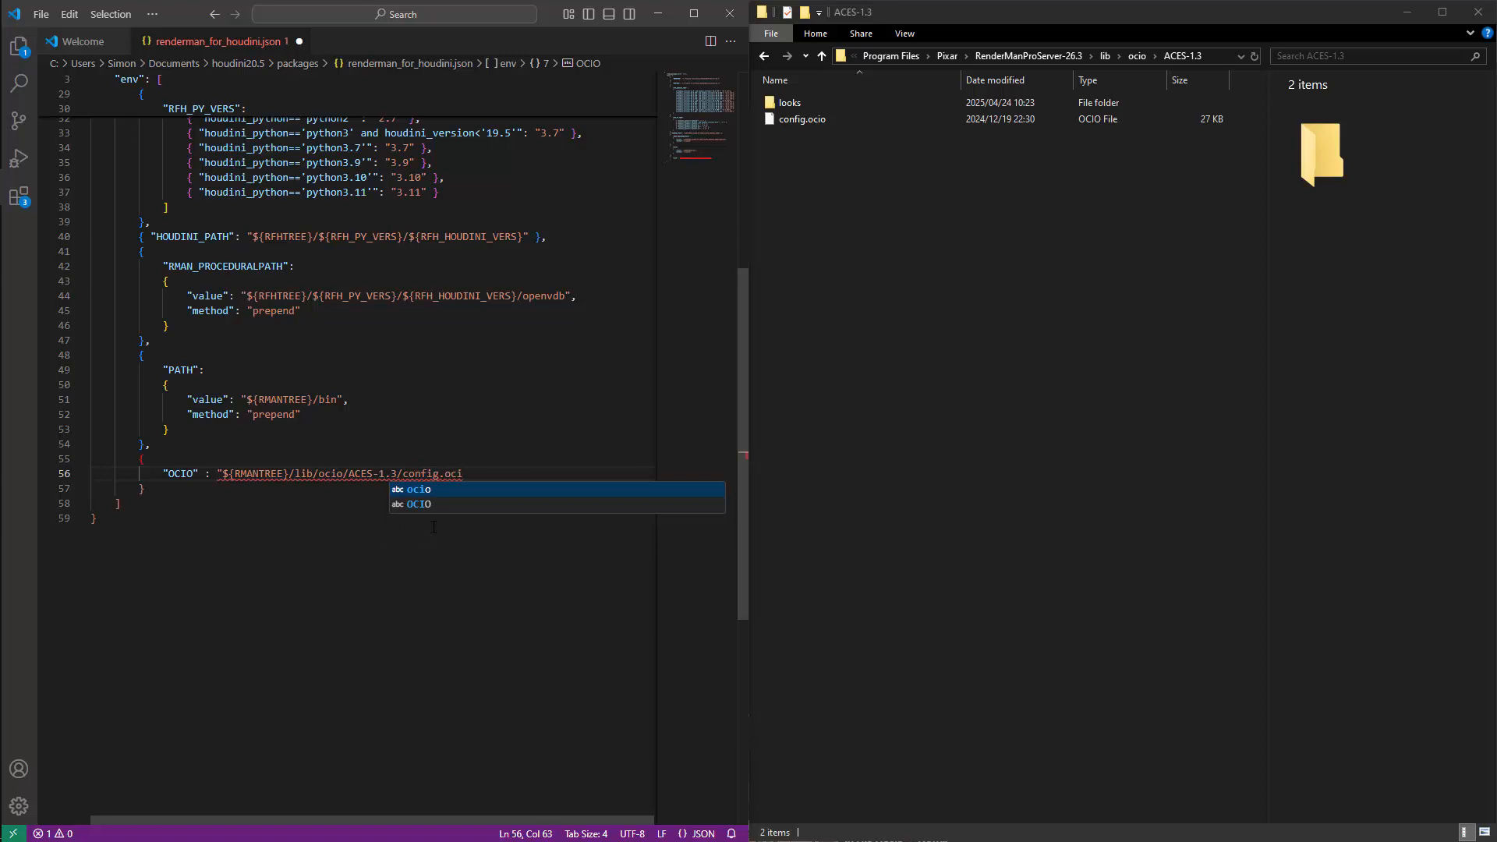
text(o")
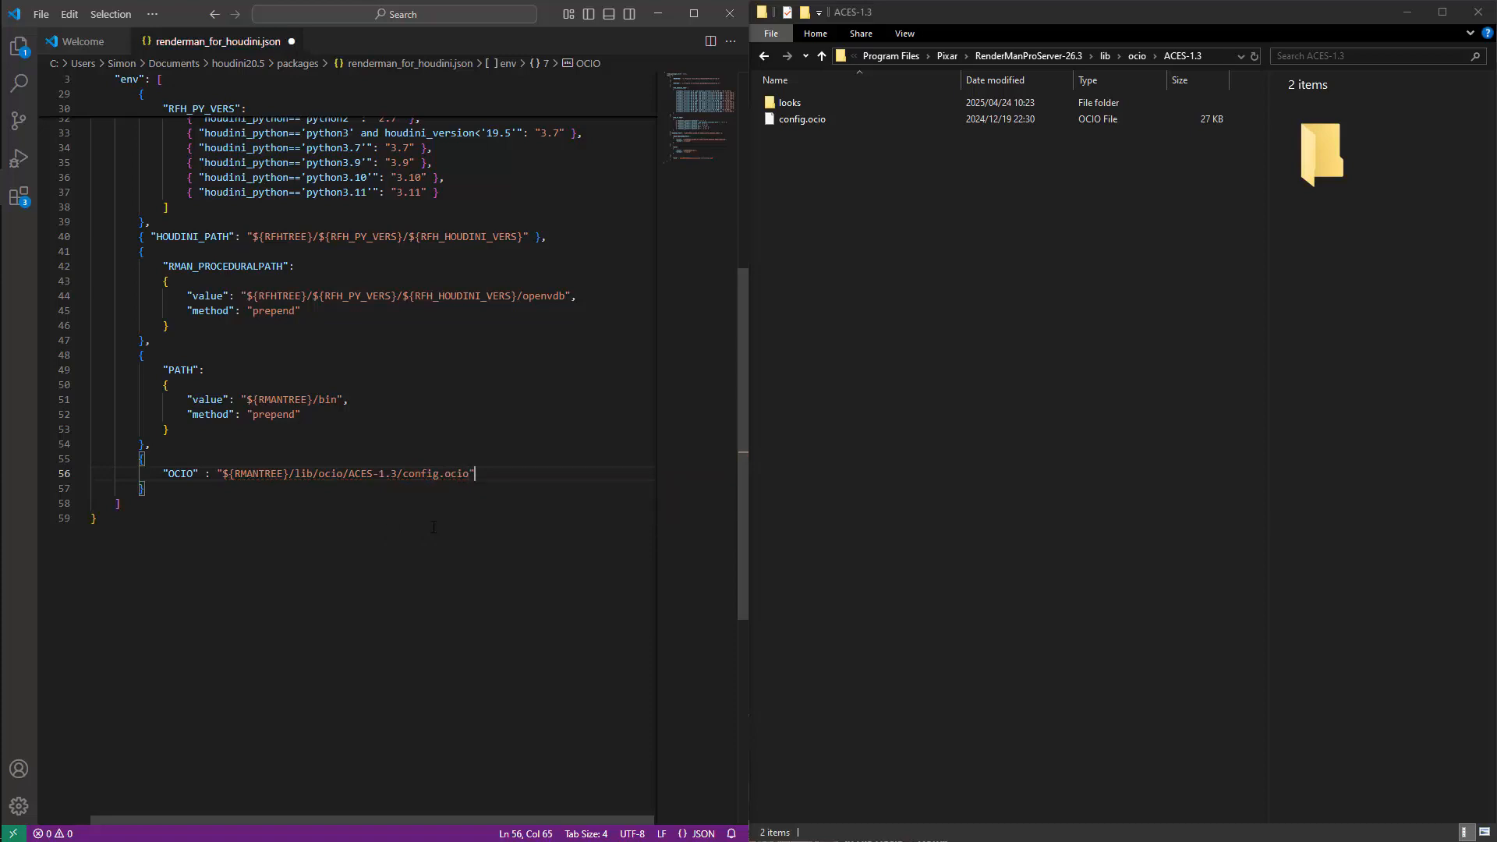
key(ctrl+s)
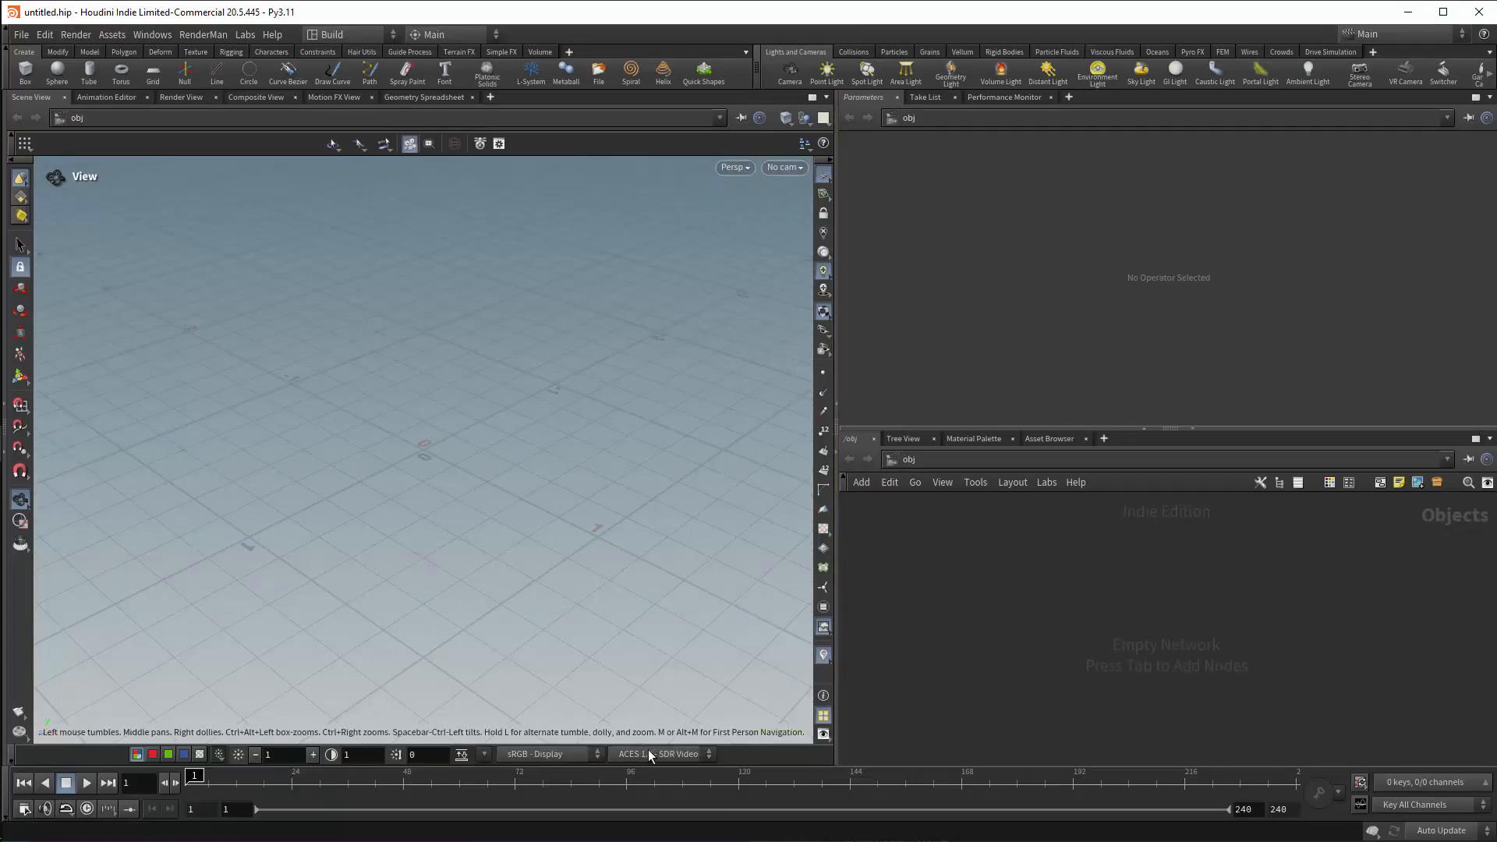
In Houdini, check the viewport's view transforms, keep ACES 1.0 - SDR Video, and open the OCIO Settings.
click(672, 754)
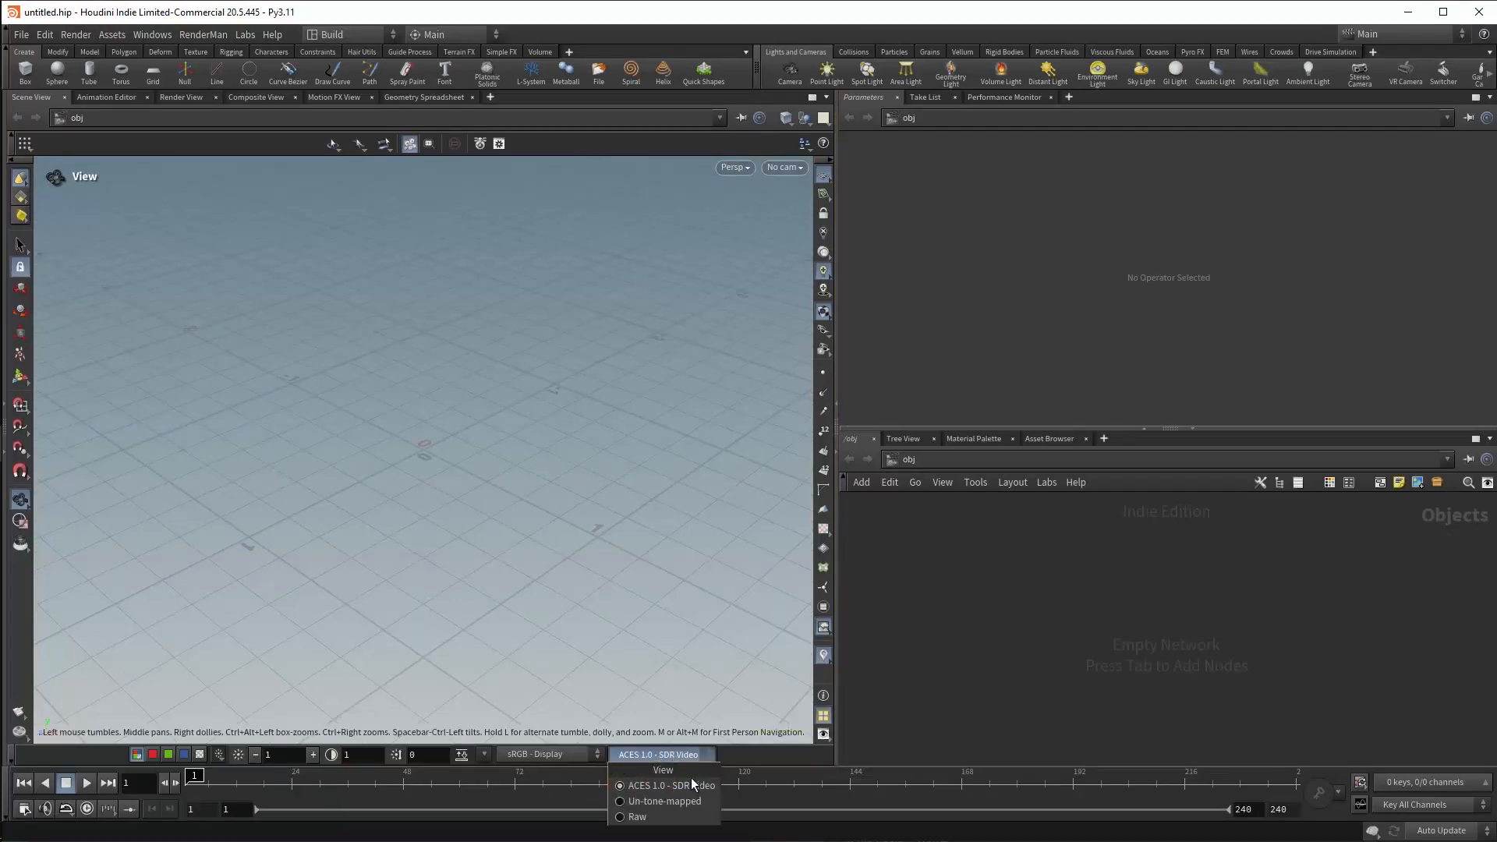
click(690, 785)
click(24, 35)
mouse_move(45, 34)
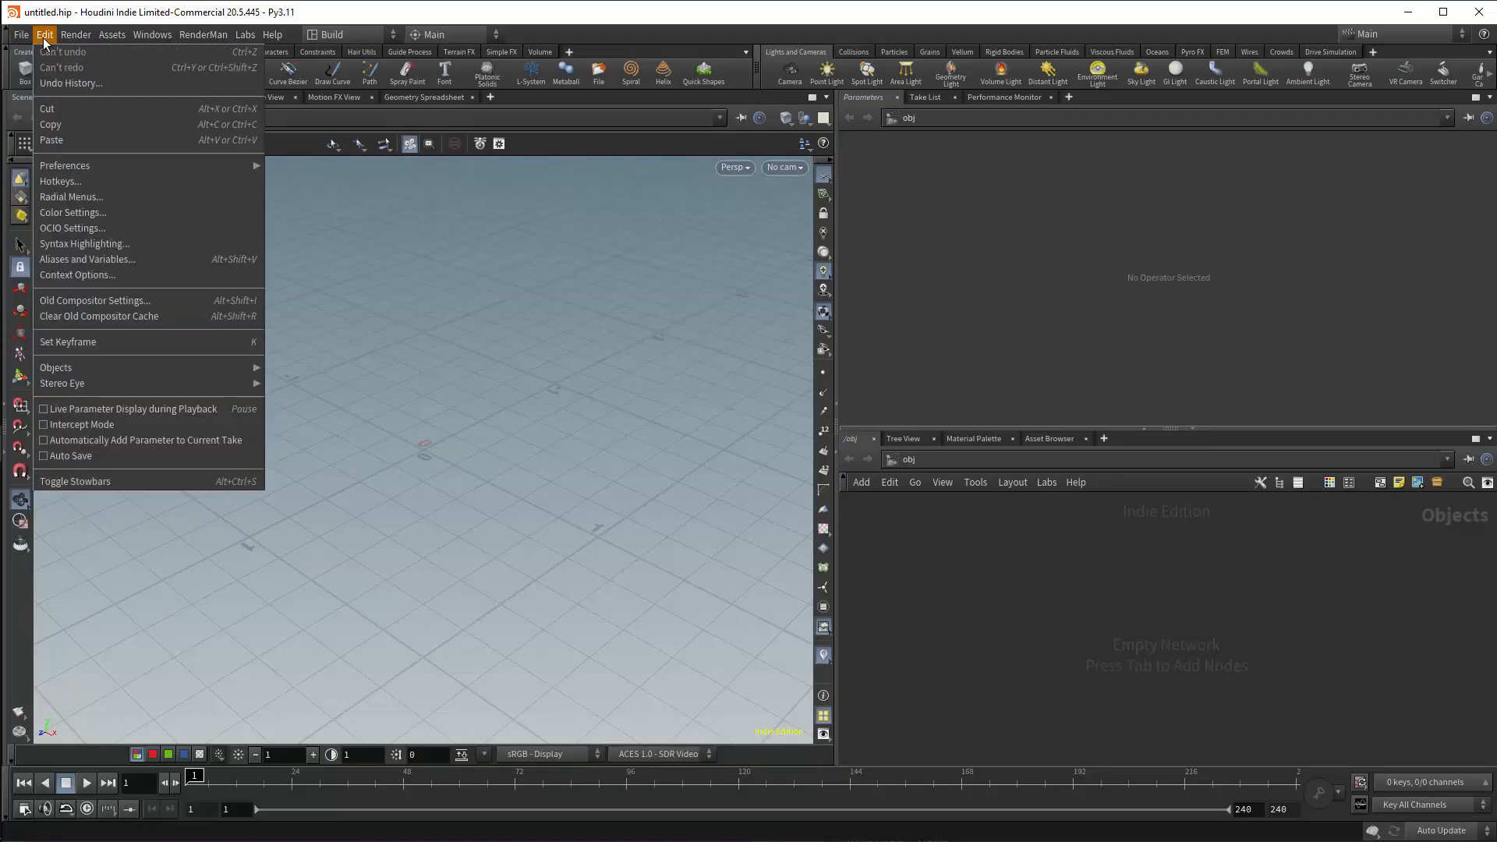
click(74, 228)
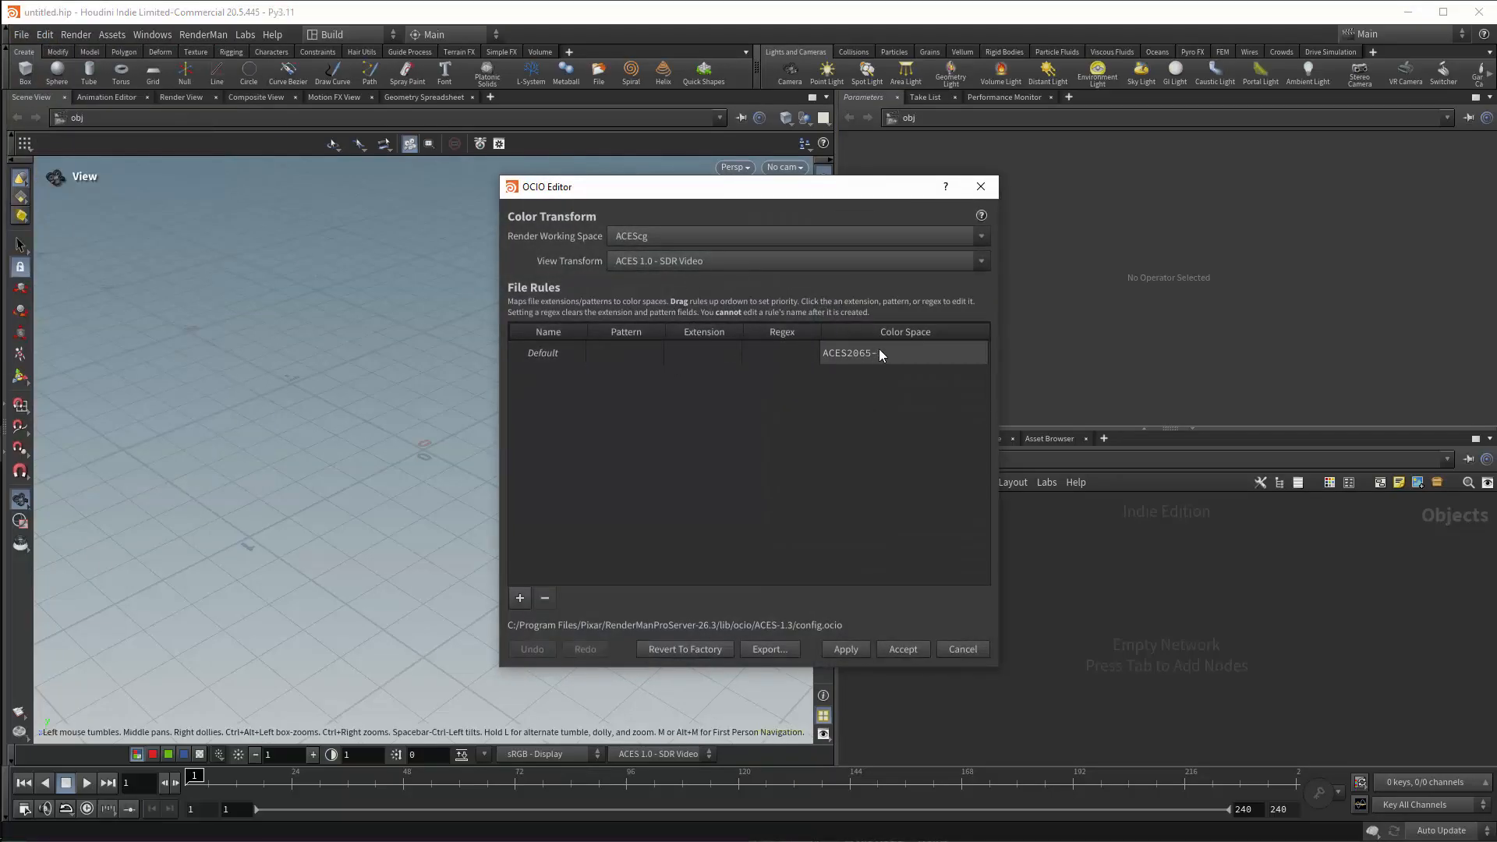
Inspect the rule types and color spaces offered for a new OCIO file rule, then dismiss it and close the OCIO Editor.
click(519, 598)
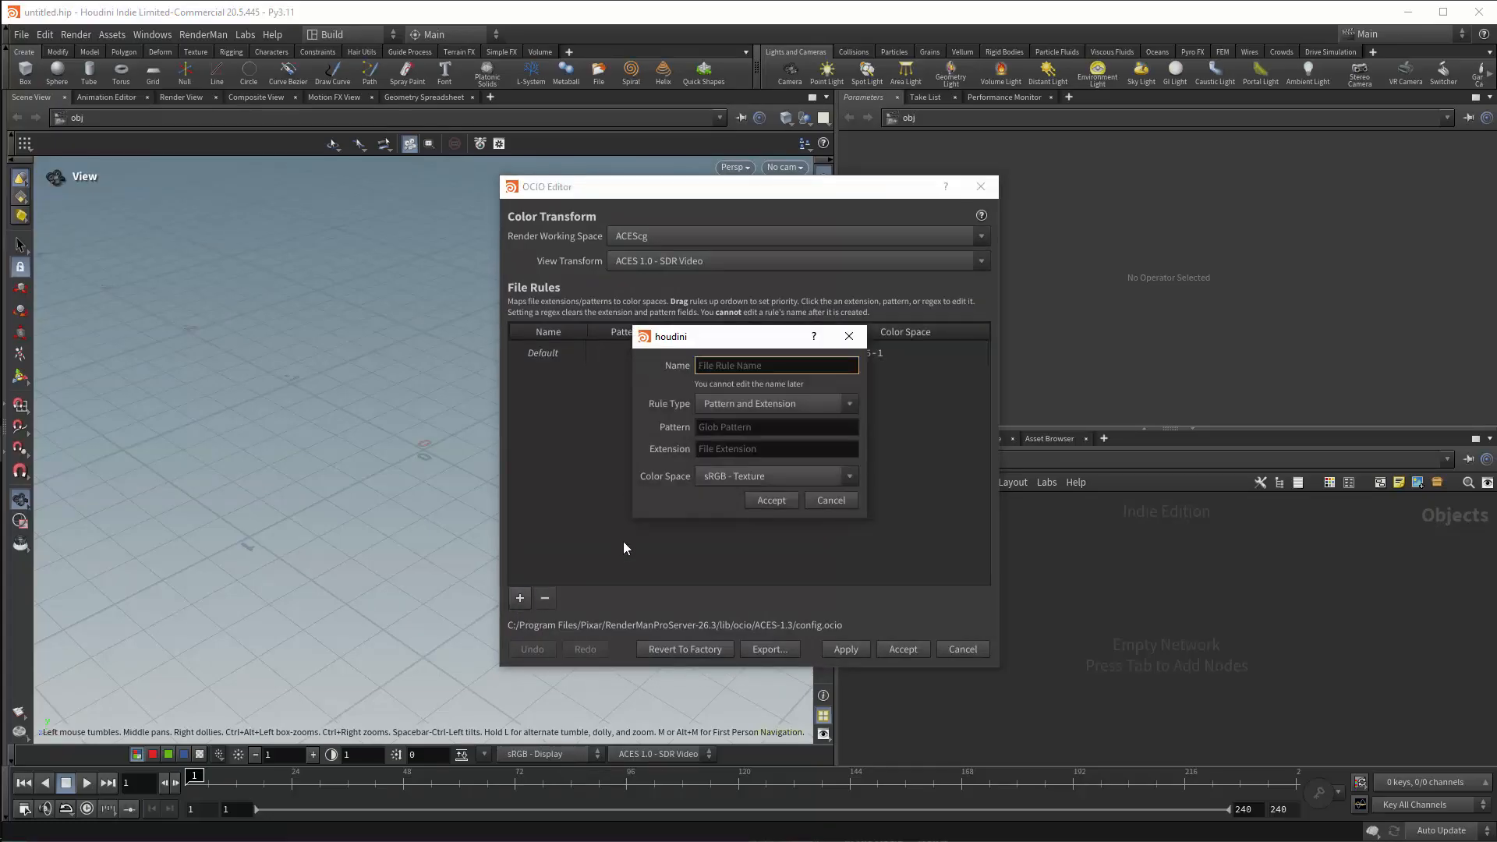
click(848, 404)
click(842, 420)
click(845, 475)
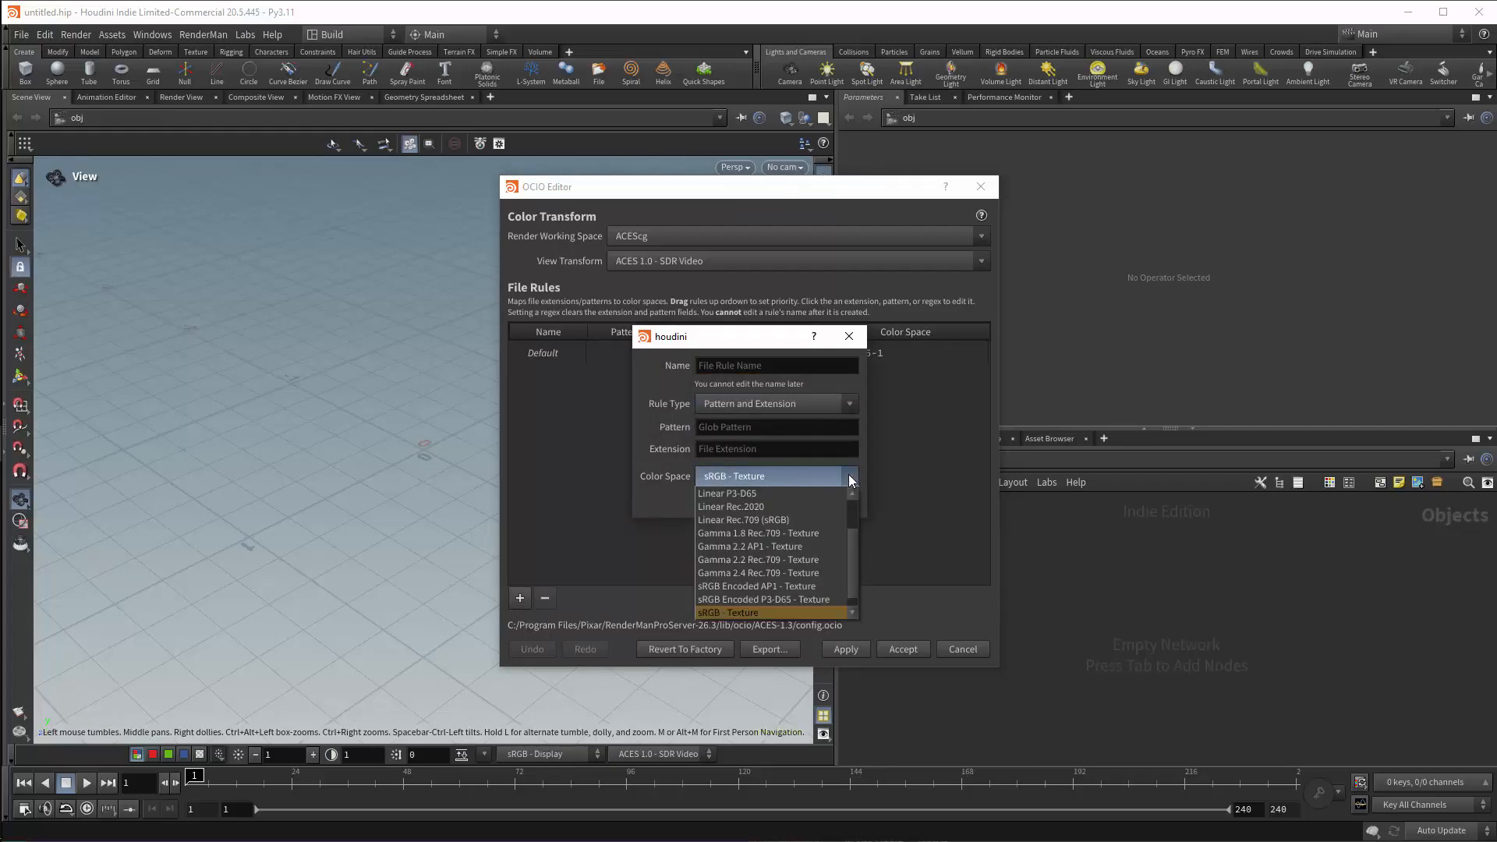
drag(849, 559, 853, 510)
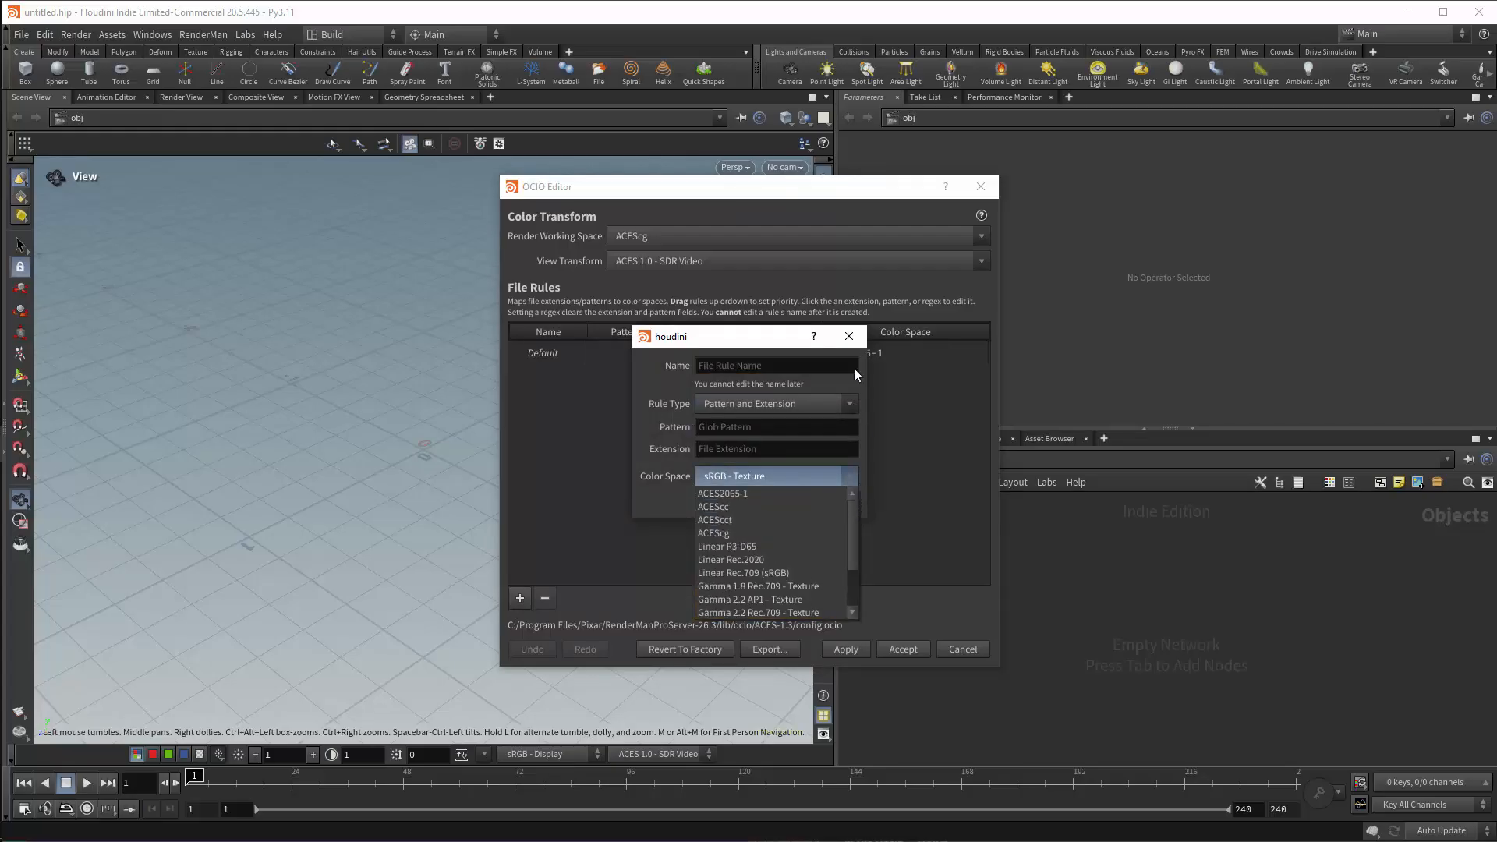
click(849, 336)
click(848, 336)
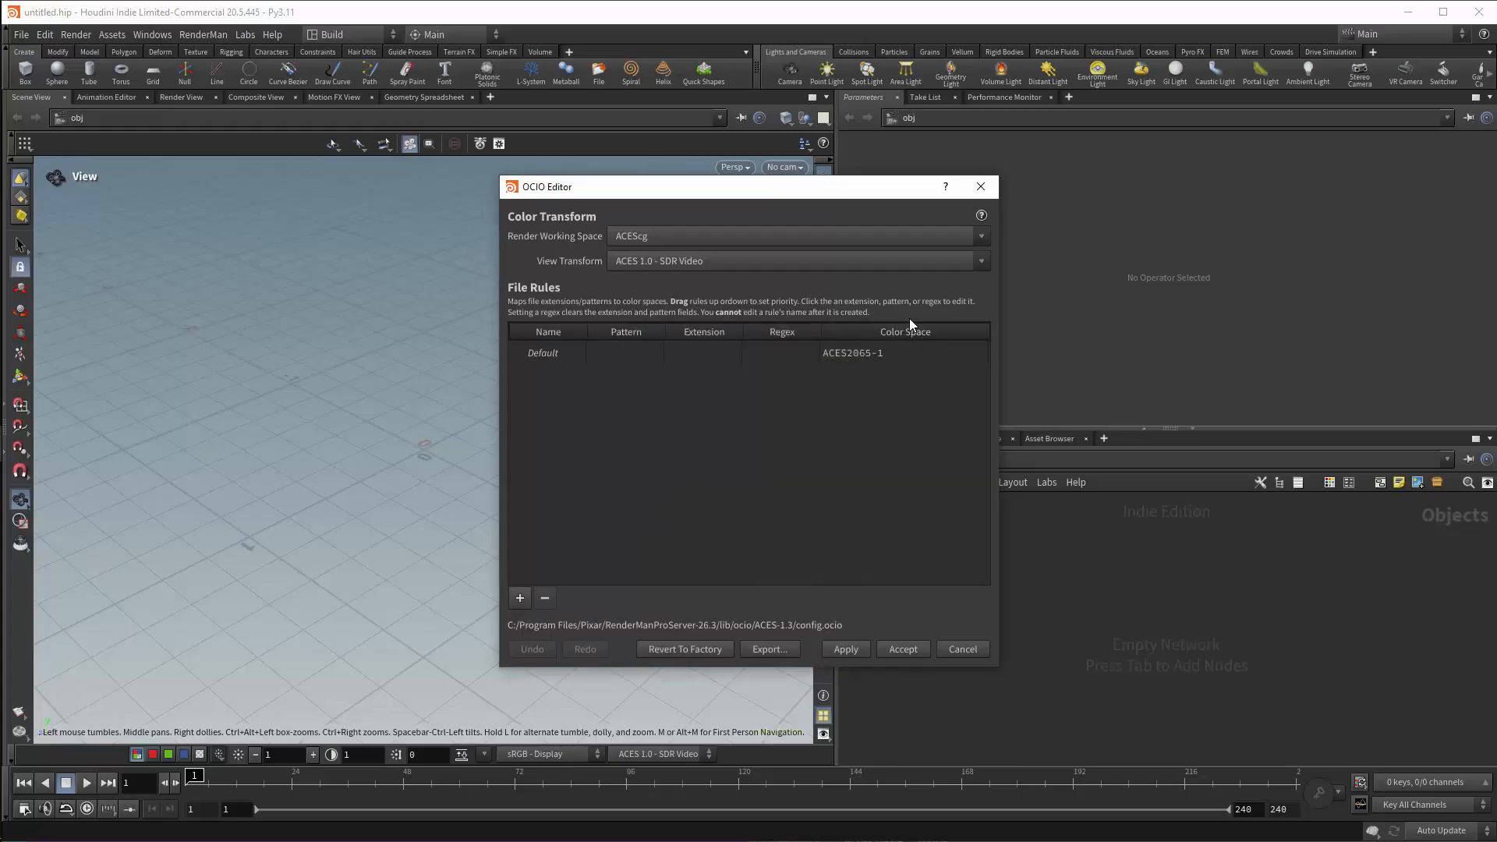
click(981, 187)
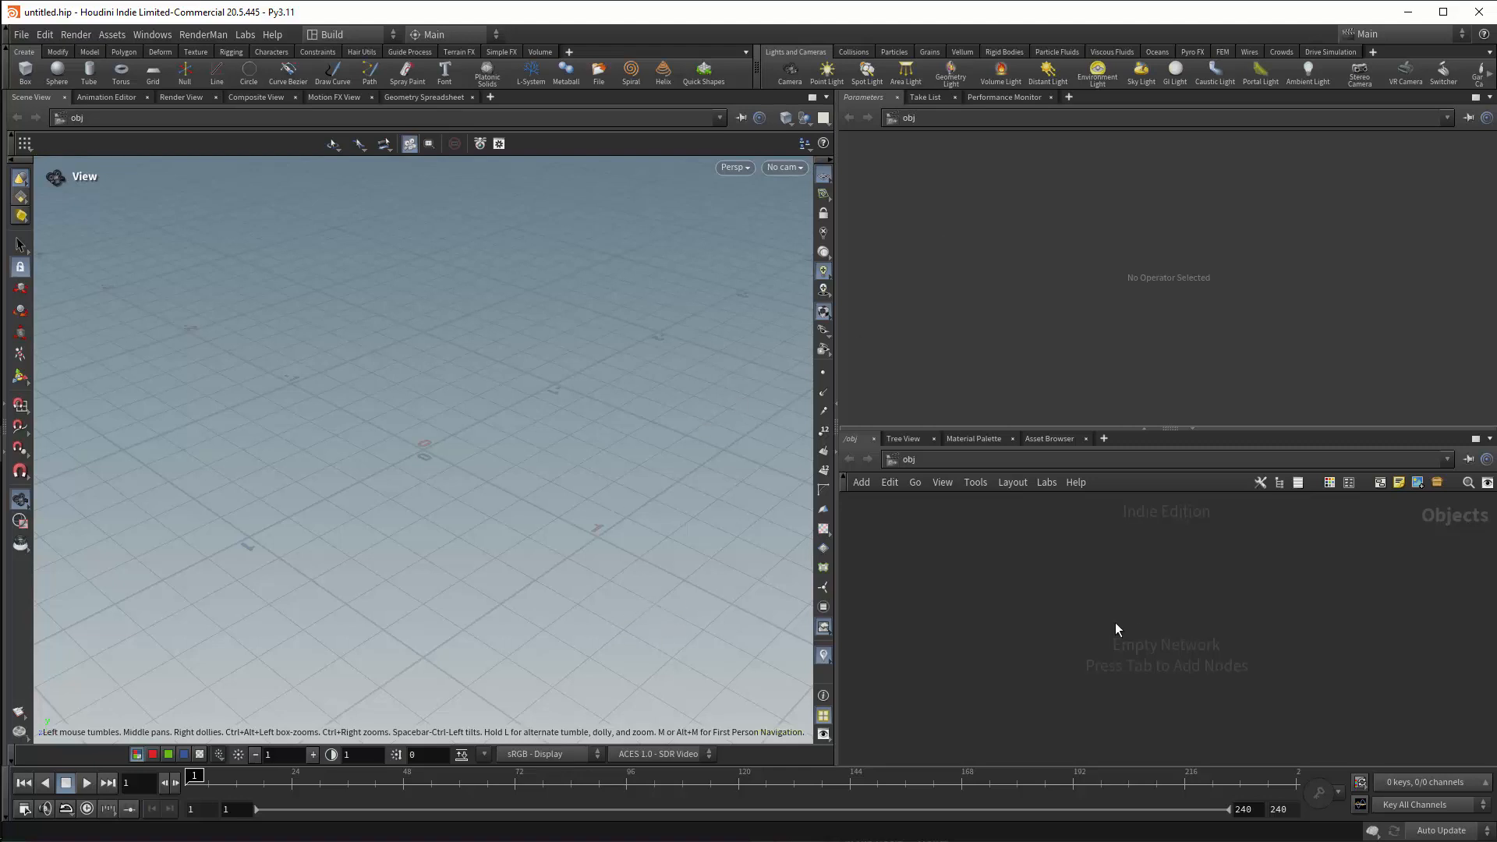
Create a Geometry object, enter it, and place a Test Geometry: Rubber Toy node.
key(Tab)
text(geo)
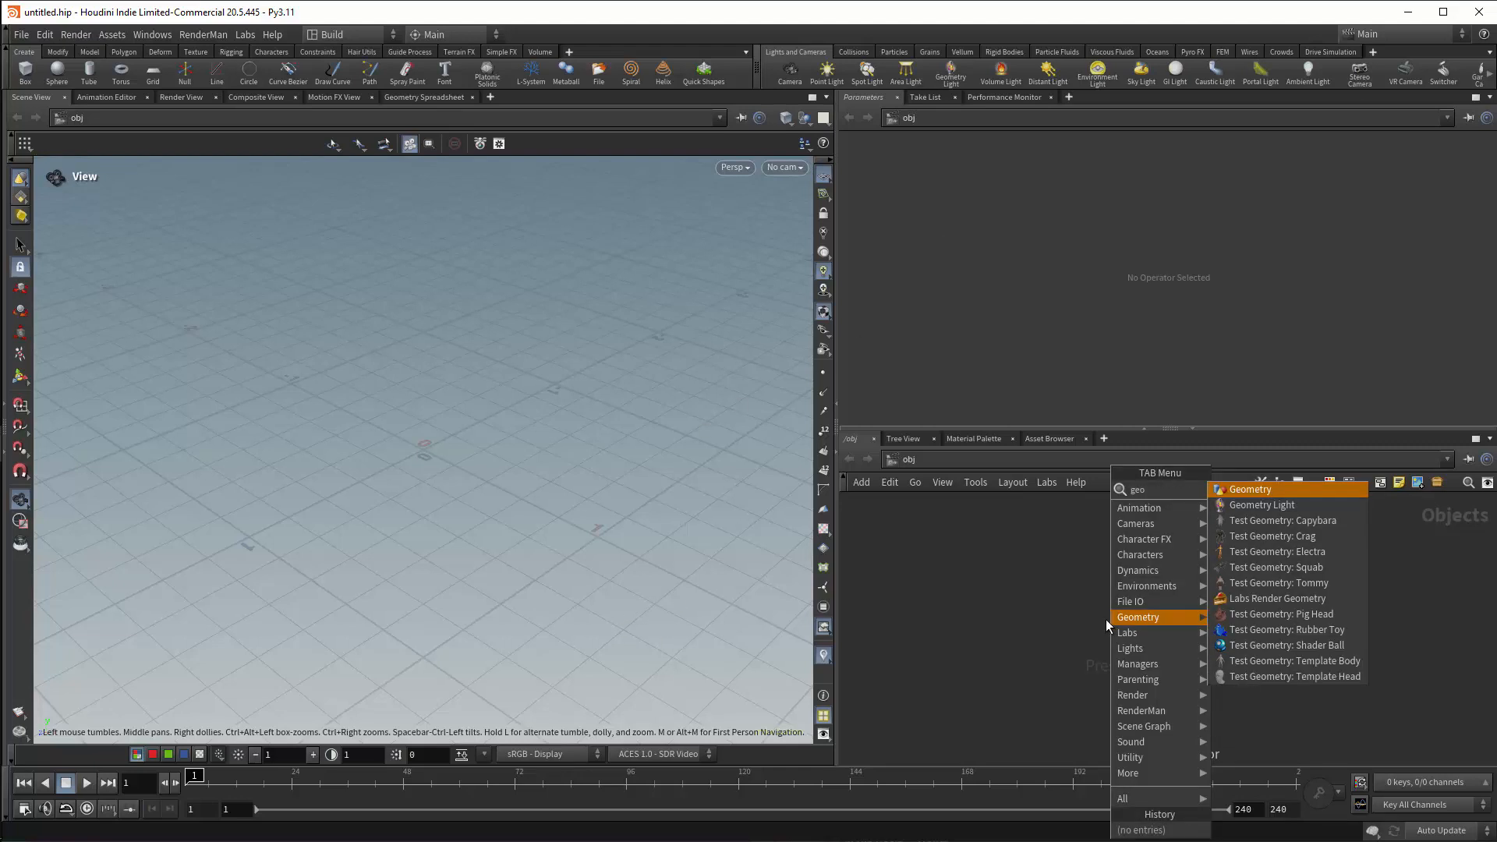
key(Return)
click(1105, 619)
double_click(1103, 619)
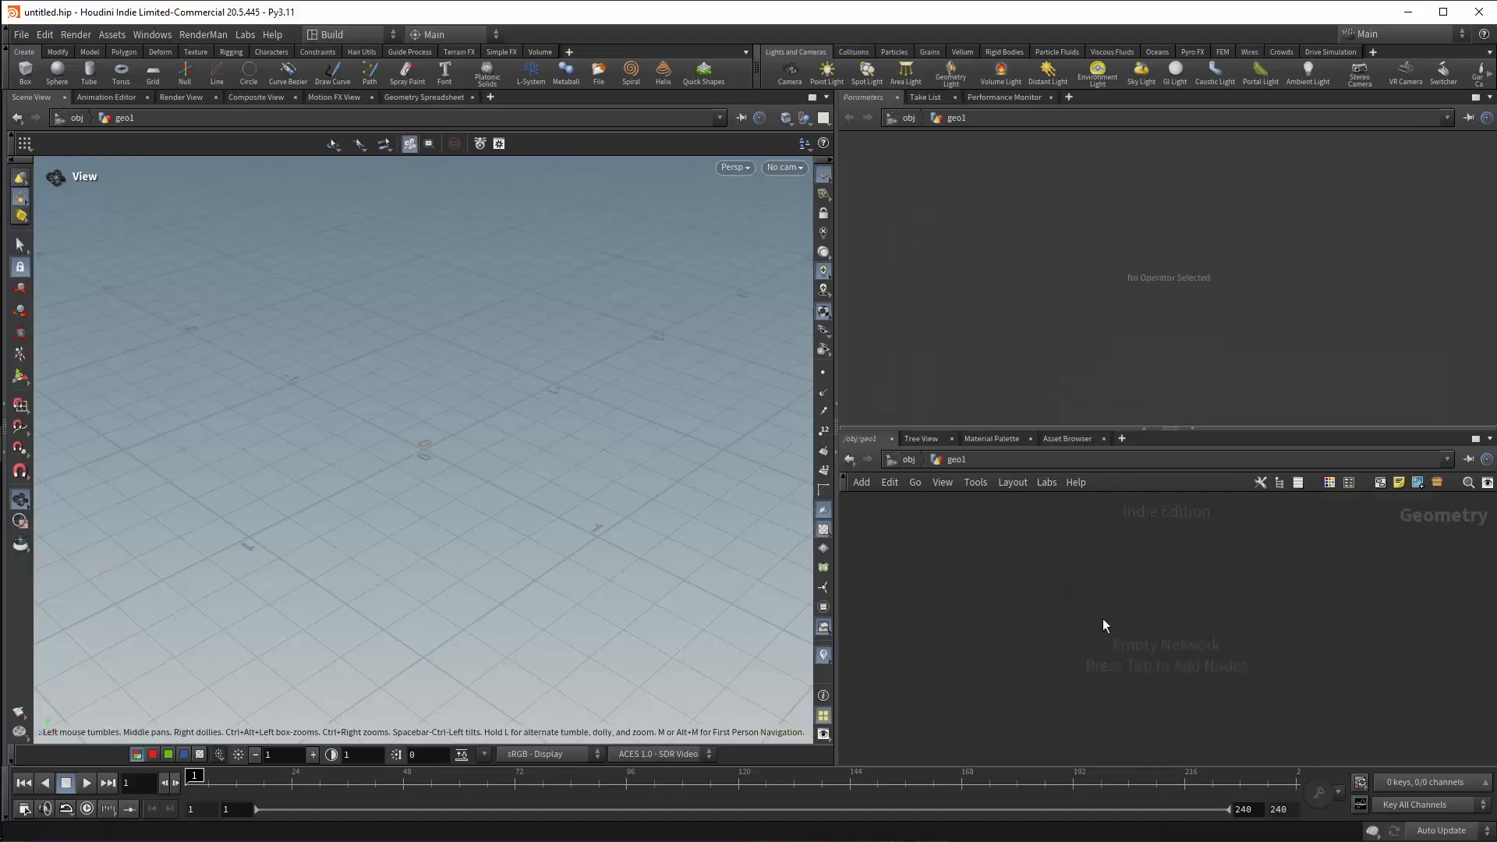
key(Tab)
text(rubber)
click(1216, 459)
click(1189, 565)
Add a Grid and a polygon Sphere, and merge them with the rubber toy for display.
key(Tab)
text(grid)
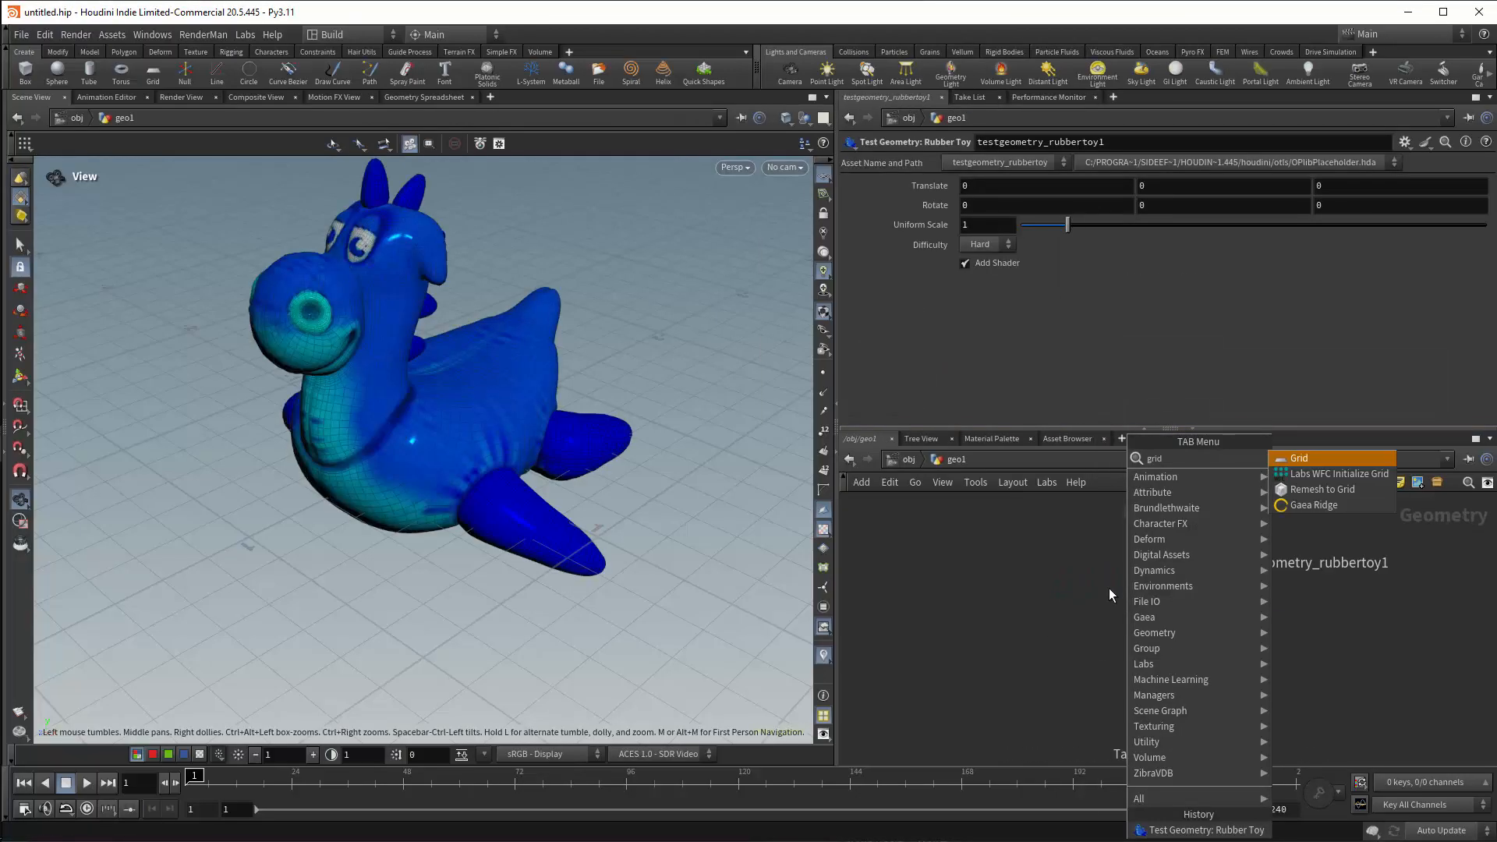
key(Return)
click(1106, 589)
key(Tab)
text(sphere)
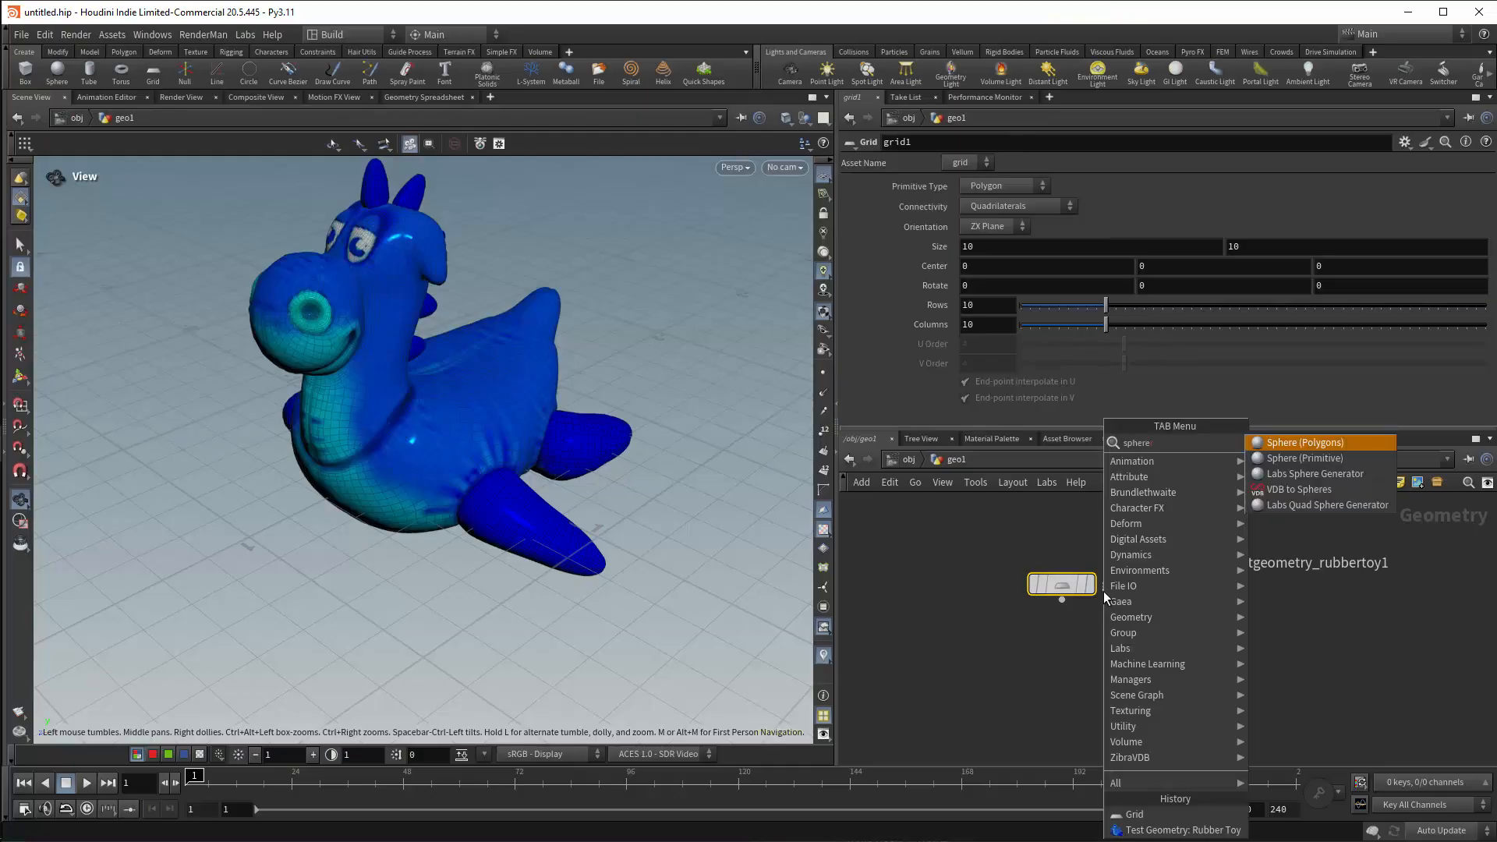
key(Return)
click(967, 577)
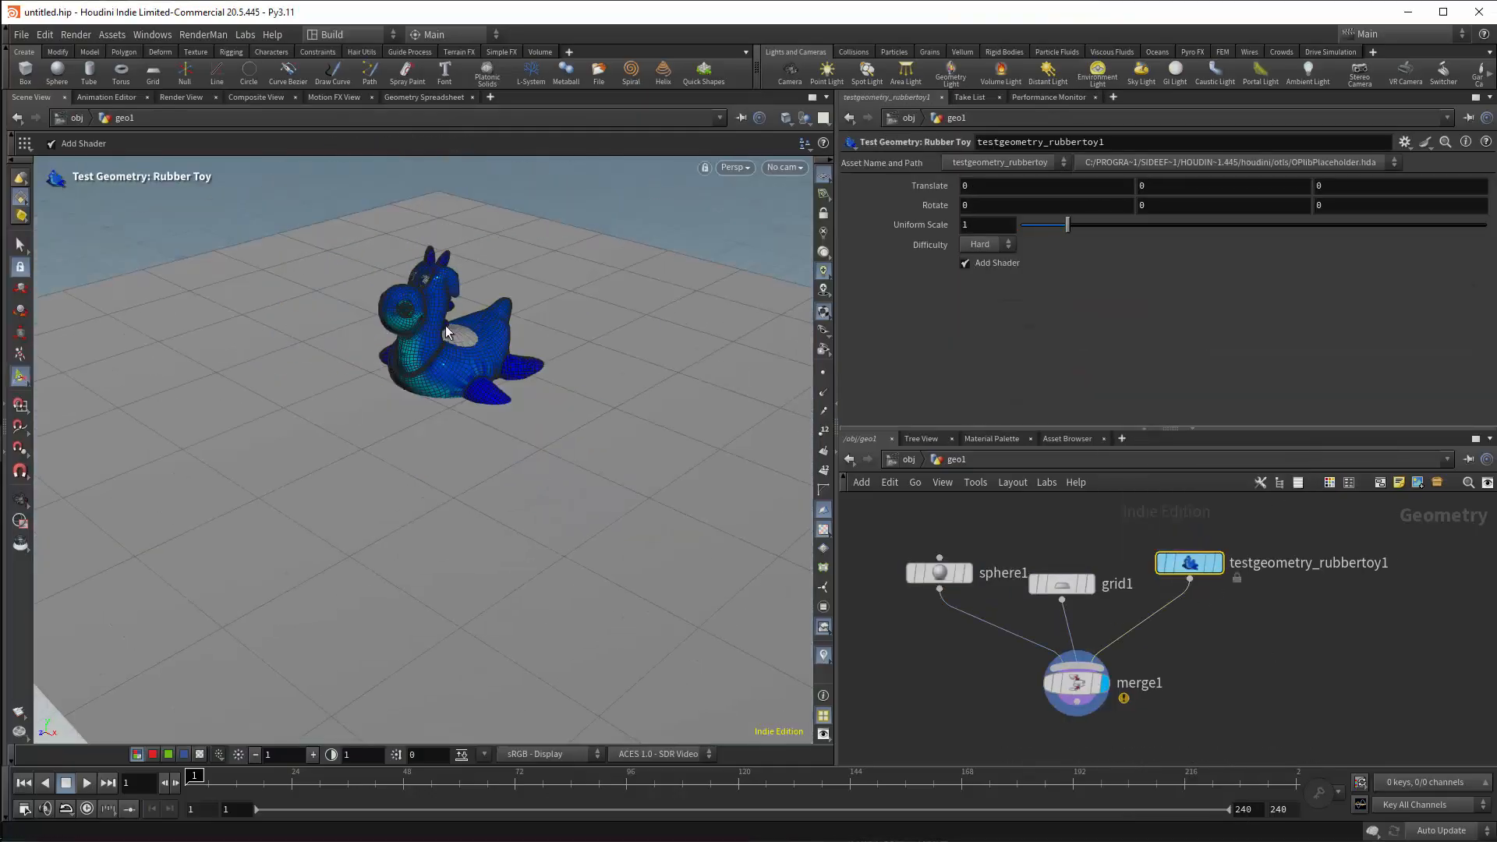
key(t)
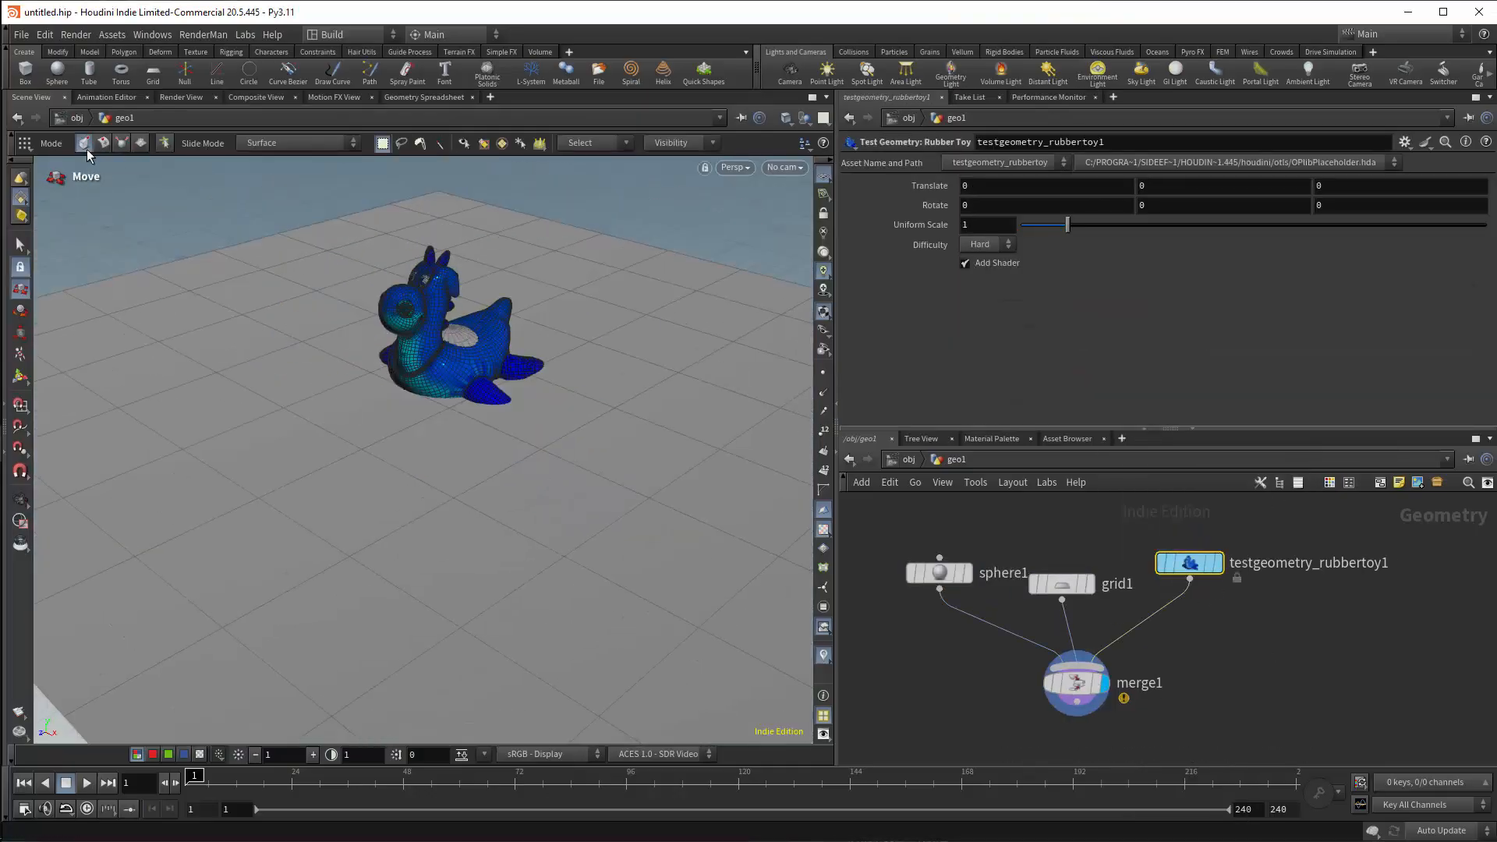
Move the sphere out of the rubber toy to a spot beside it over the grid.
key(Escape)
click(460, 336)
key(Return)
drag(460, 370, 604, 343)
alt+drag(499, 335, 554, 327)
Select the rubber toy and adjust its vertical position over the grid, checking the arrangement with the sphere.
click(446, 325)
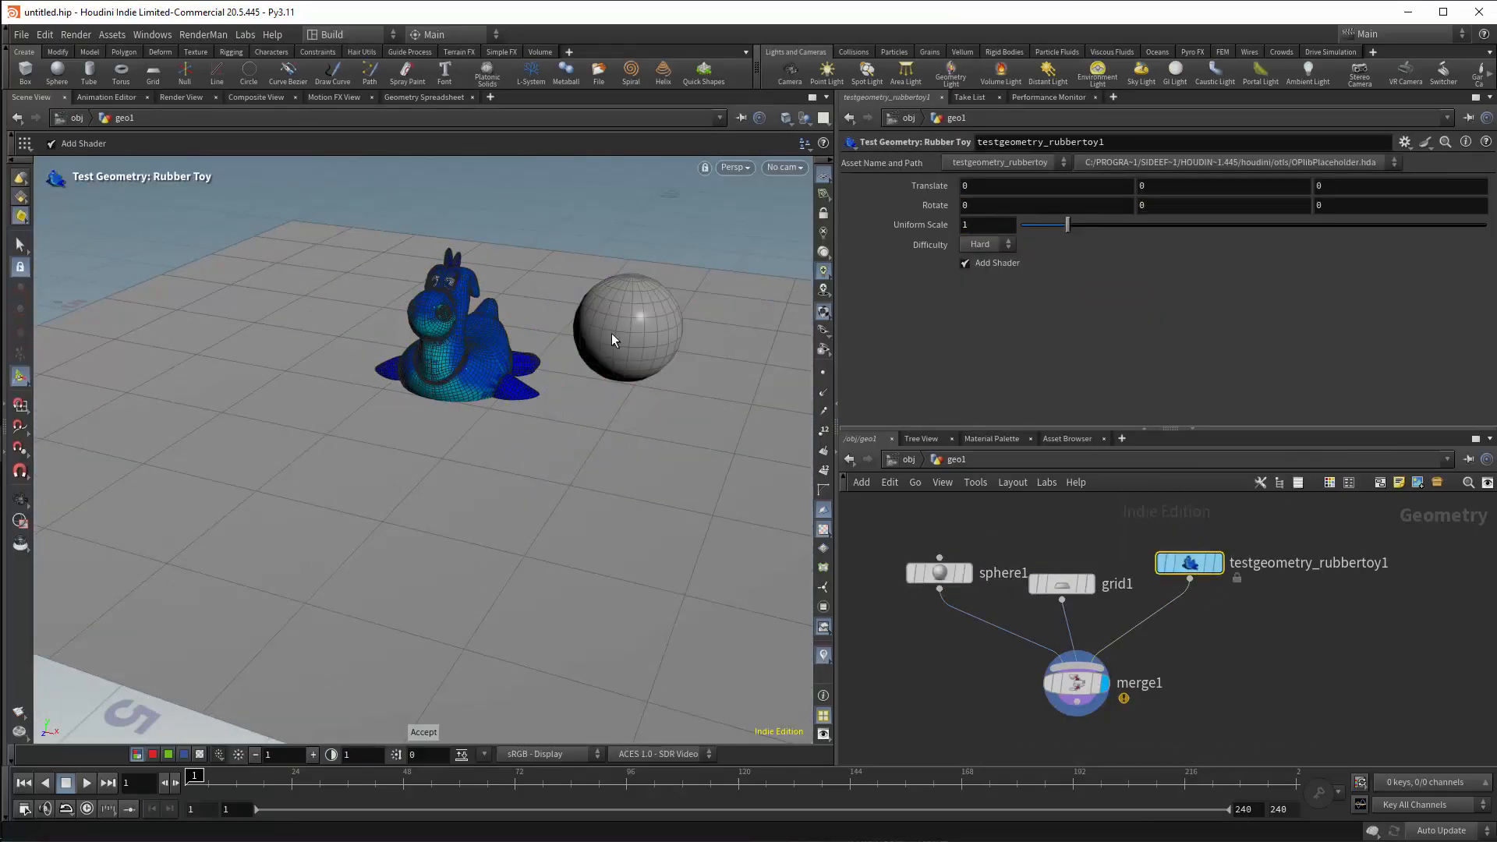
click(898, 189)
alt+drag(668, 329, 459, 348)
middle_drag(1174, 185, 1200, 186)
alt+drag(468, 339, 647, 405)
click(940, 573)
drag(451, 460, 149, 449)
alt+drag(311, 436, 413, 359)
Return to the object level, add a LOP Network, and enter it.
click(908, 459)
key(Tab)
text(geo)
key(Return)
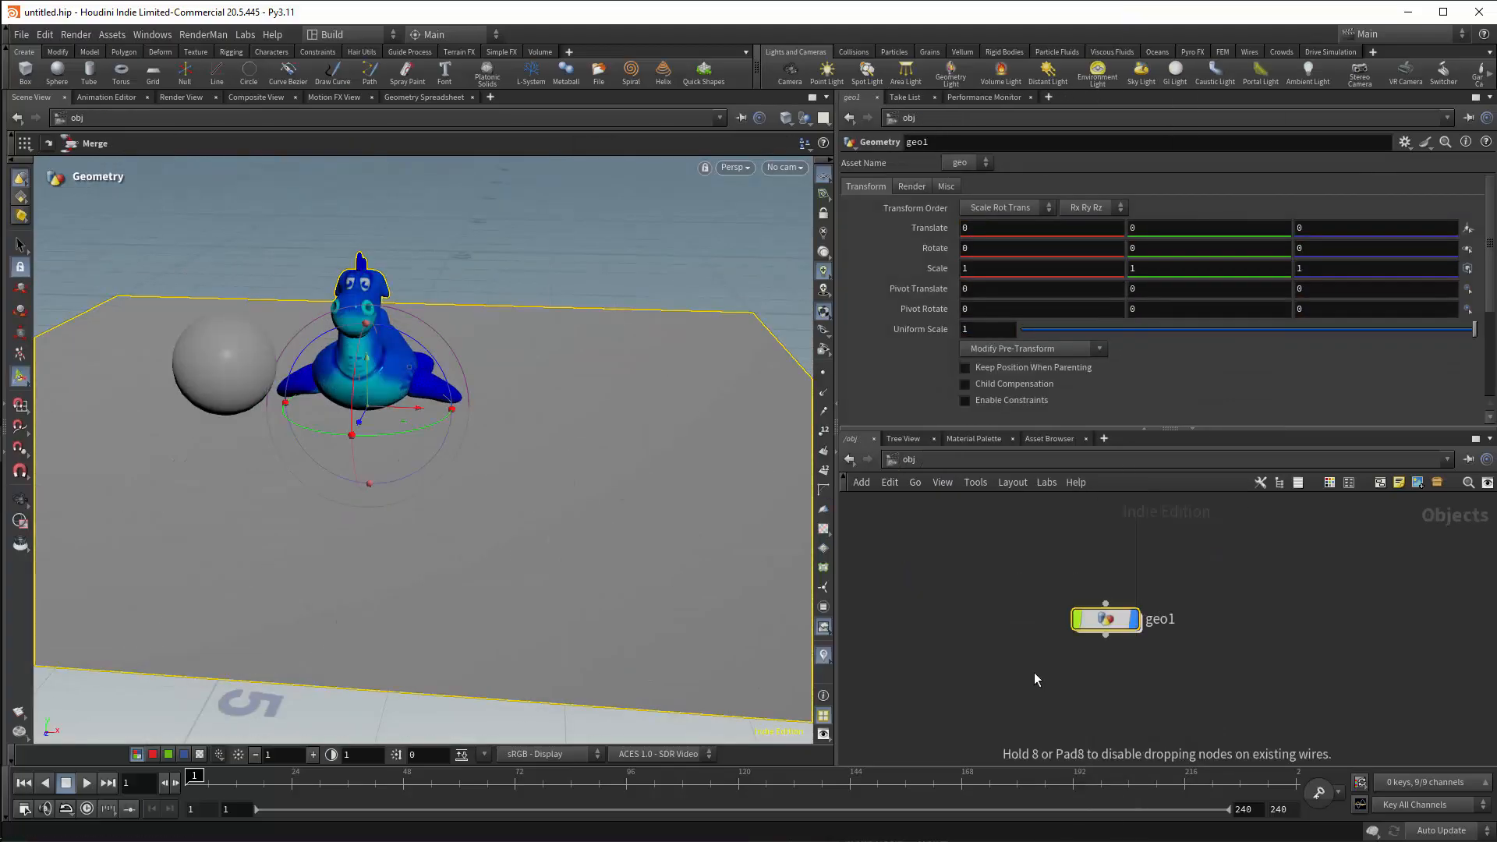
click(1033, 672)
double_click(1034, 671)
Switch the LOP network's viewport renderer to RenderMan XPU - CPU.
click(735, 169)
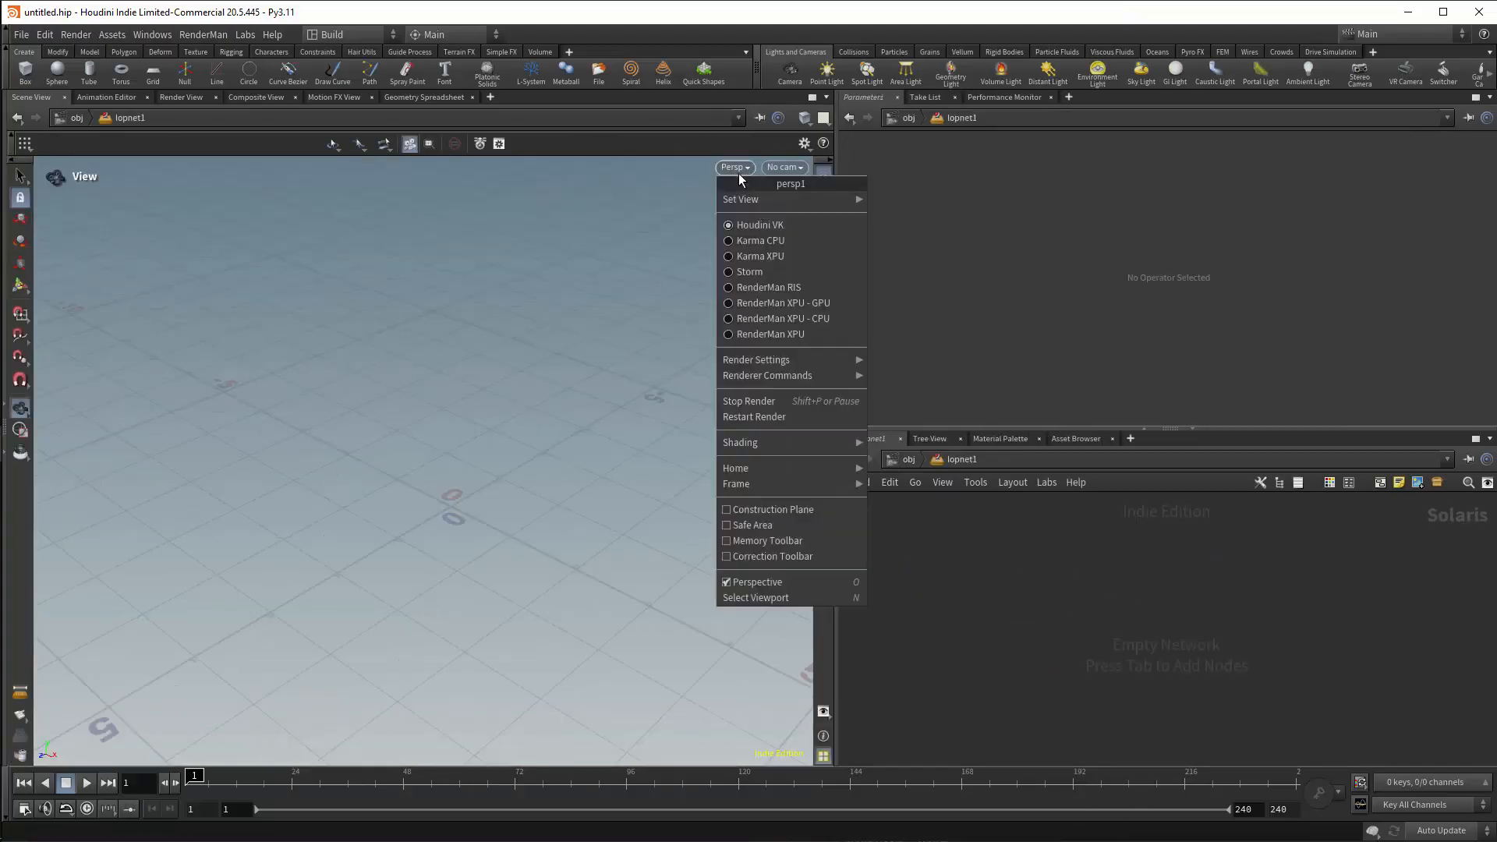
click(768, 318)
Add a SOP Import node to the LOP network and set its SOP path to /obj/geo1.
key(Tab)
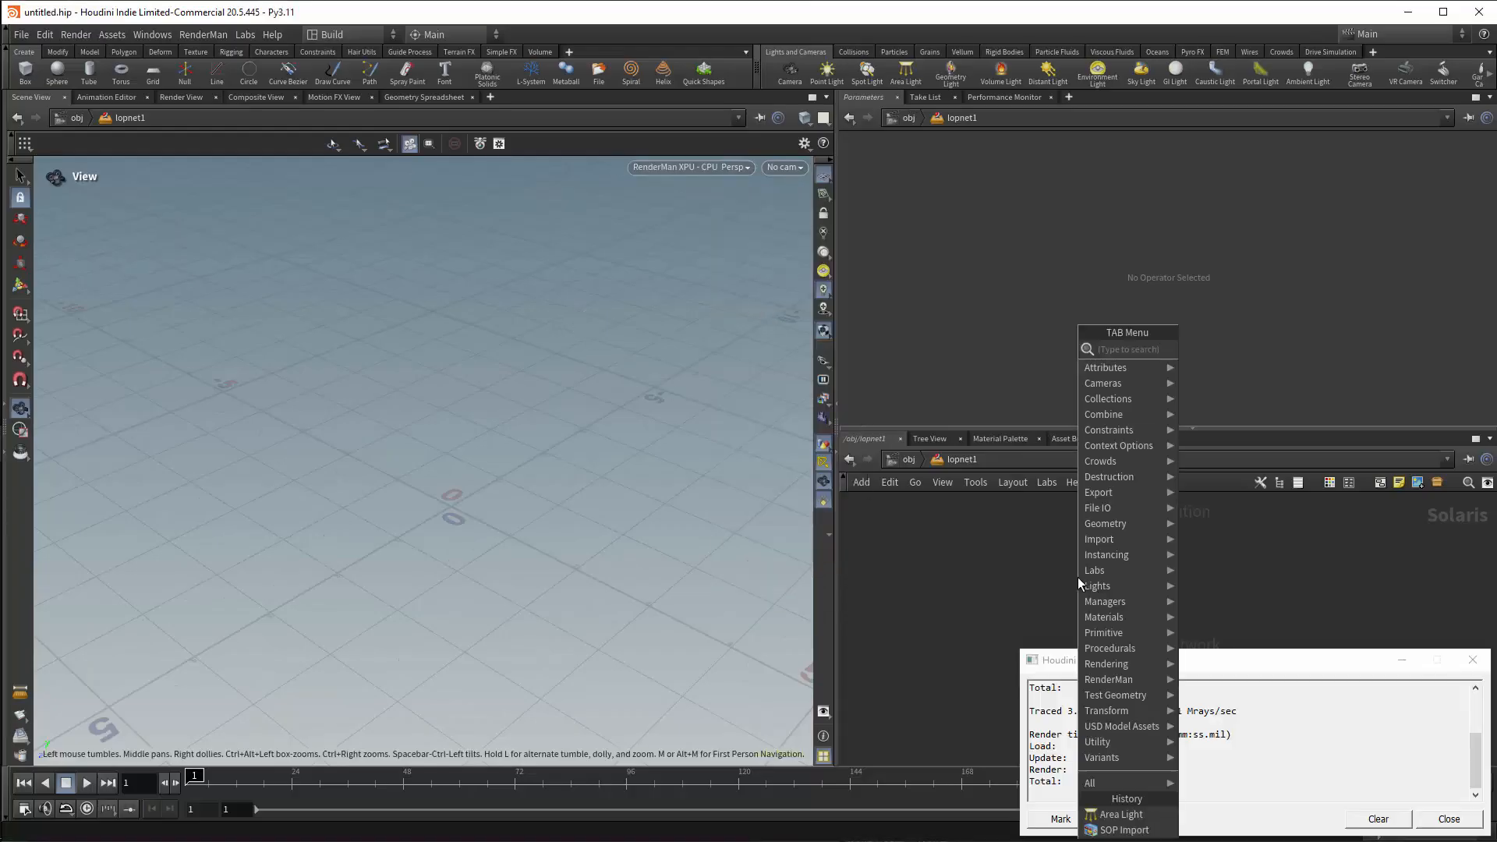
text(sopi)
key(Return)
click(1077, 577)
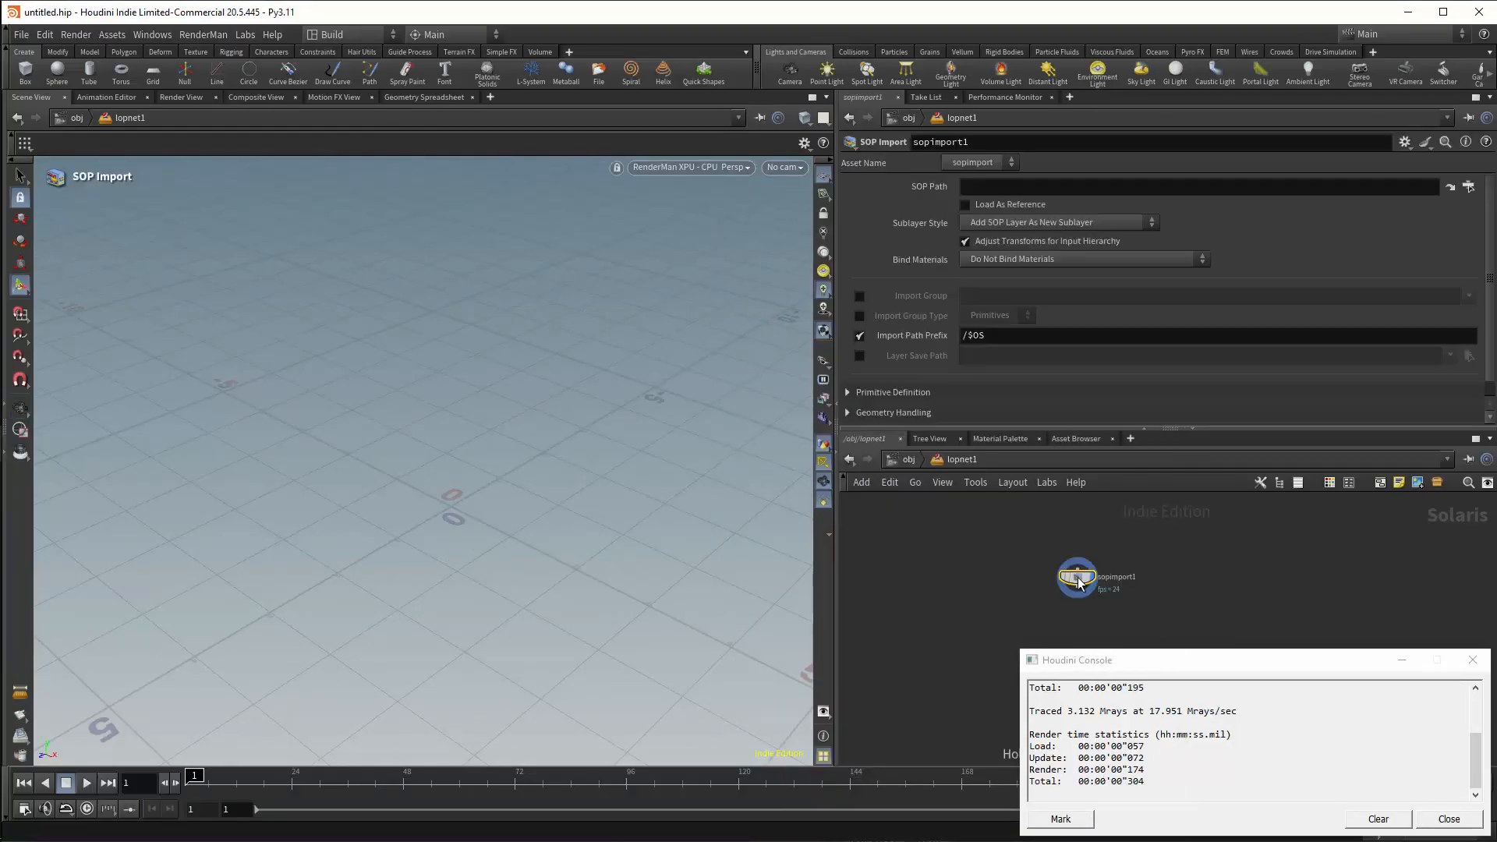
click(1470, 187)
double_click(1364, 101)
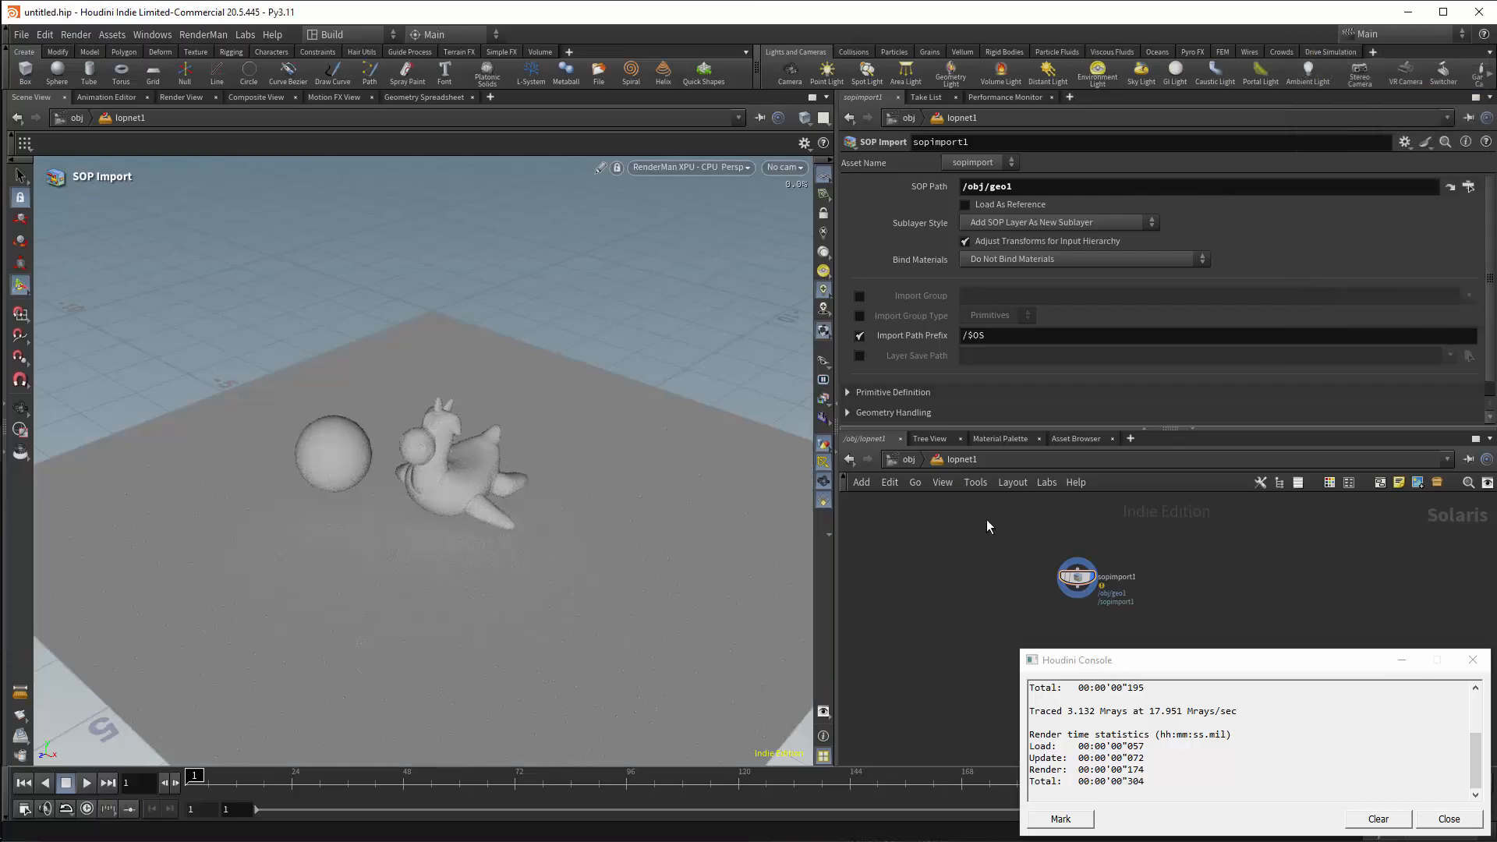
Add an area light beside the SOP Import and combine the two nodes with a Merge node.
key(Tab)
text(are)
click(1132, 348)
click(959, 553)
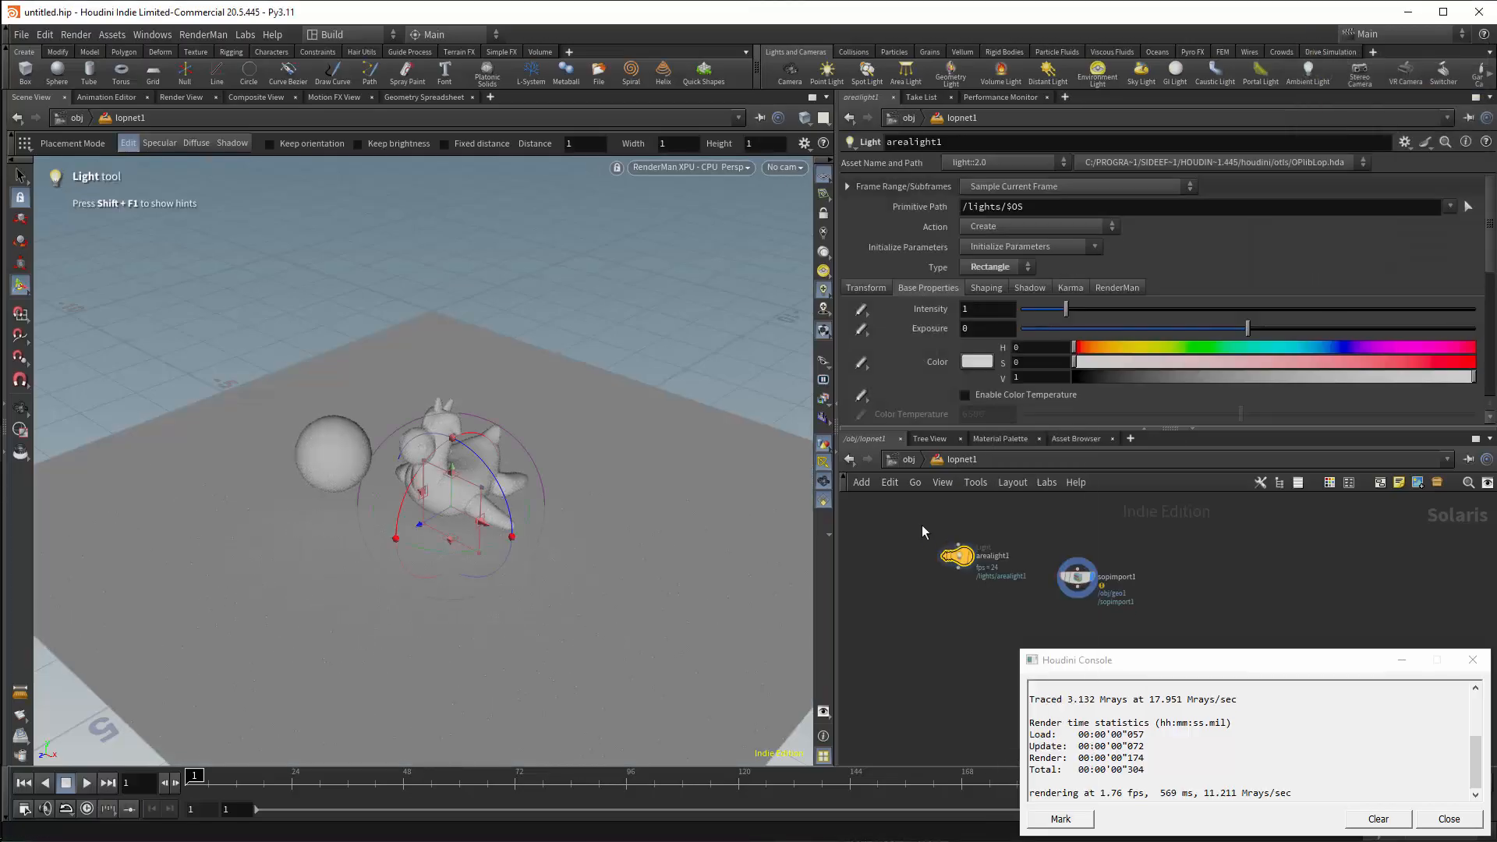
click(1078, 592)
drag(922, 525, 1033, 636)
Move the area light up near the sphere and display the merged scene.
click(951, 556)
drag(457, 501, 307, 398)
alt+drag(737, 191, 673, 273)
click(1046, 639)
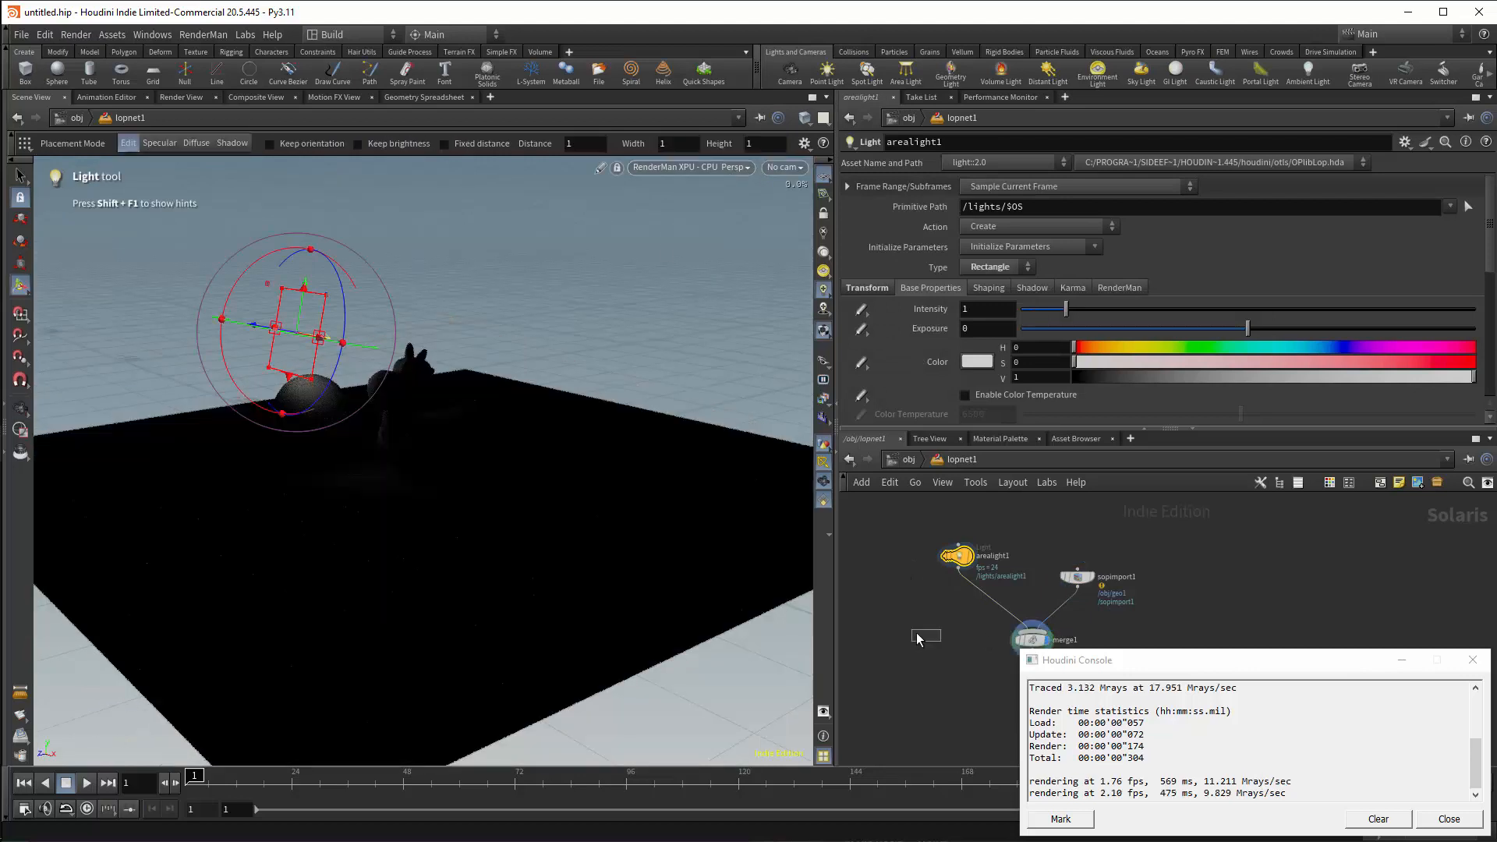
alt+drag(538, 343, 627, 430)
click(448, 401)
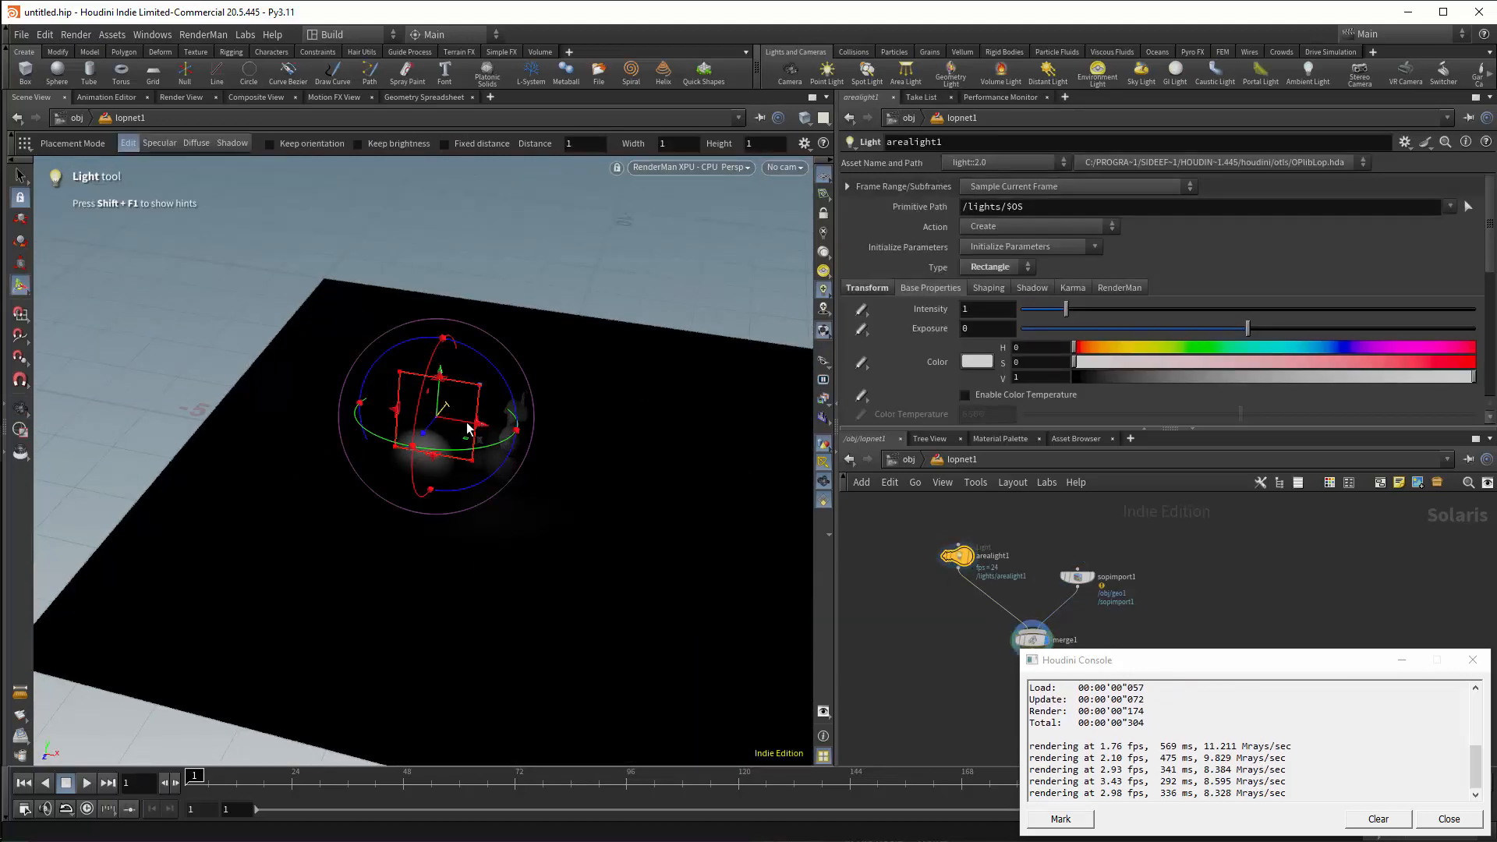
Enlarge the area light to about 2.98 by 3.71 and place it beyond the sphere, aimed at the objects.
drag(431, 421, 386, 475)
drag(465, 508, 317, 414)
drag(281, 341, 331, 321)
key(ctrl+z)
drag(347, 428, 404, 461)
drag(341, 374, 423, 207)
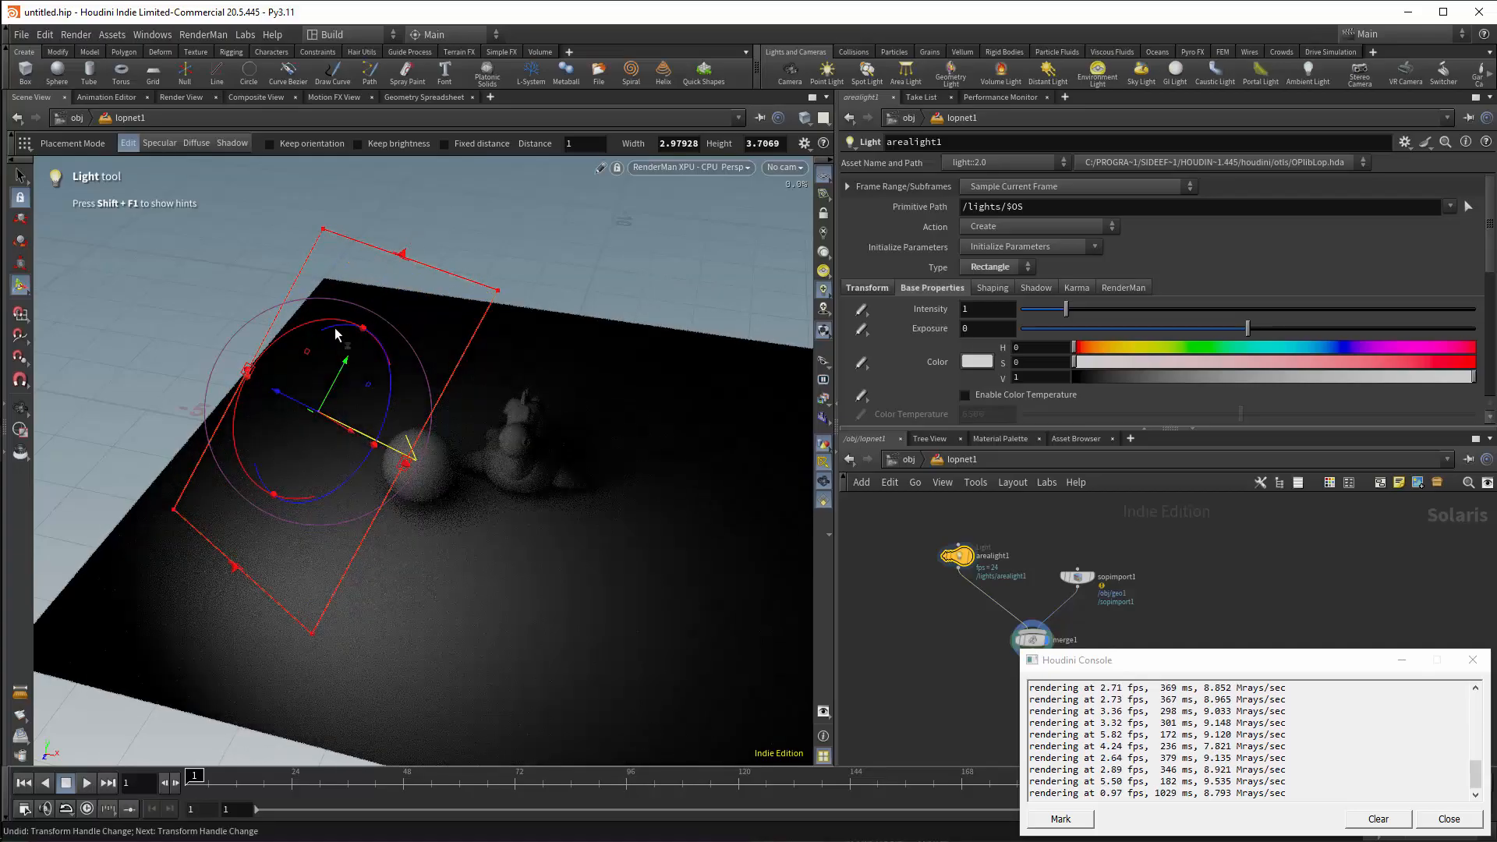
alt+drag(298, 347, 502, 348)
Add a point light node and connect it to the merge with the area light and imported geometry.
key(Tab)
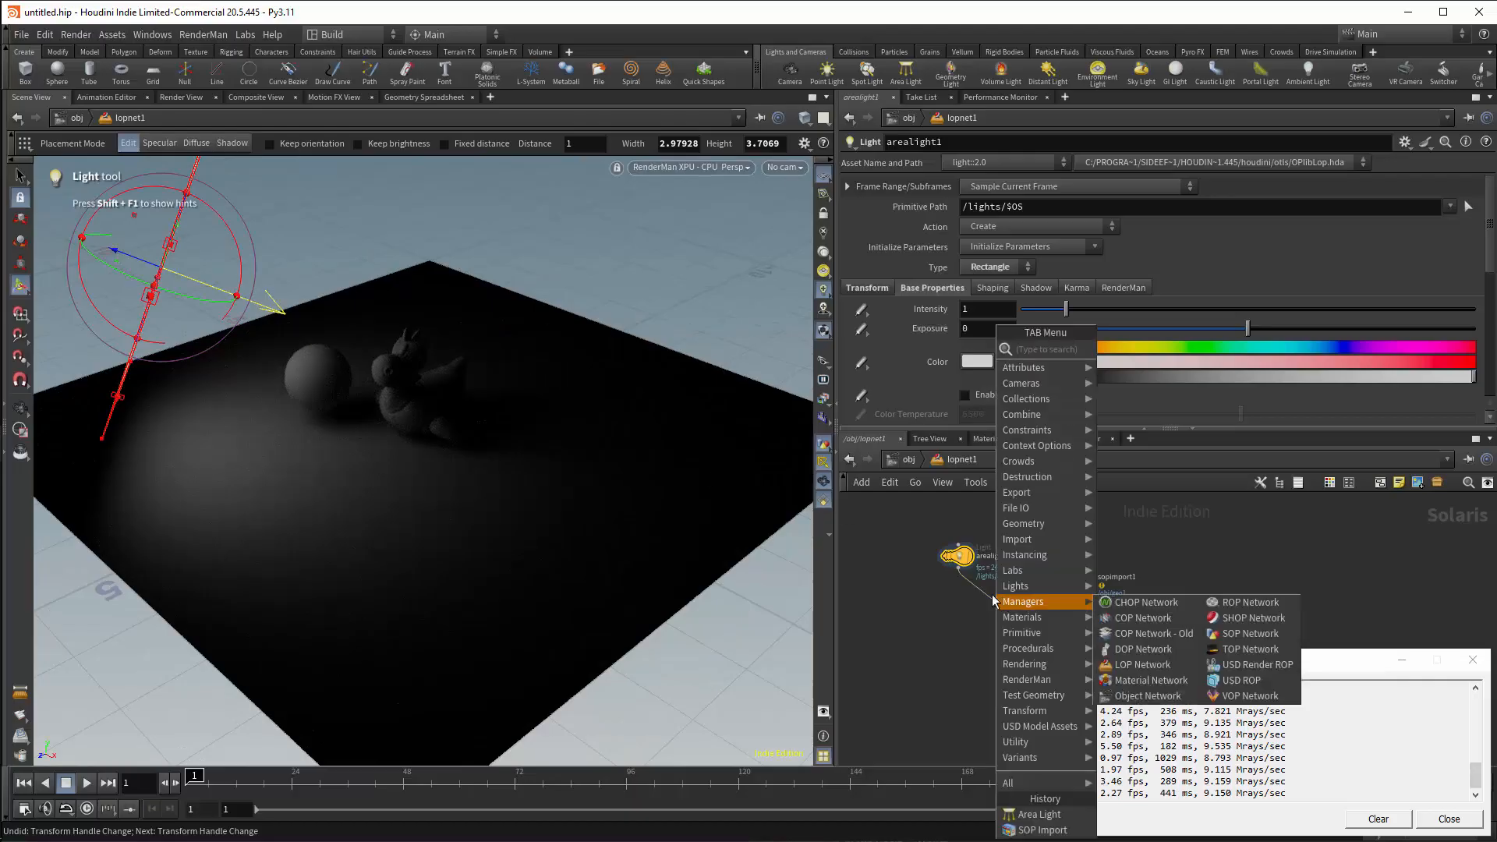
text(li)
click(1128, 348)
click(943, 628)
Color the area light yellow with hue 60 and saturation 0.745, and display the merged scene.
click(959, 556)
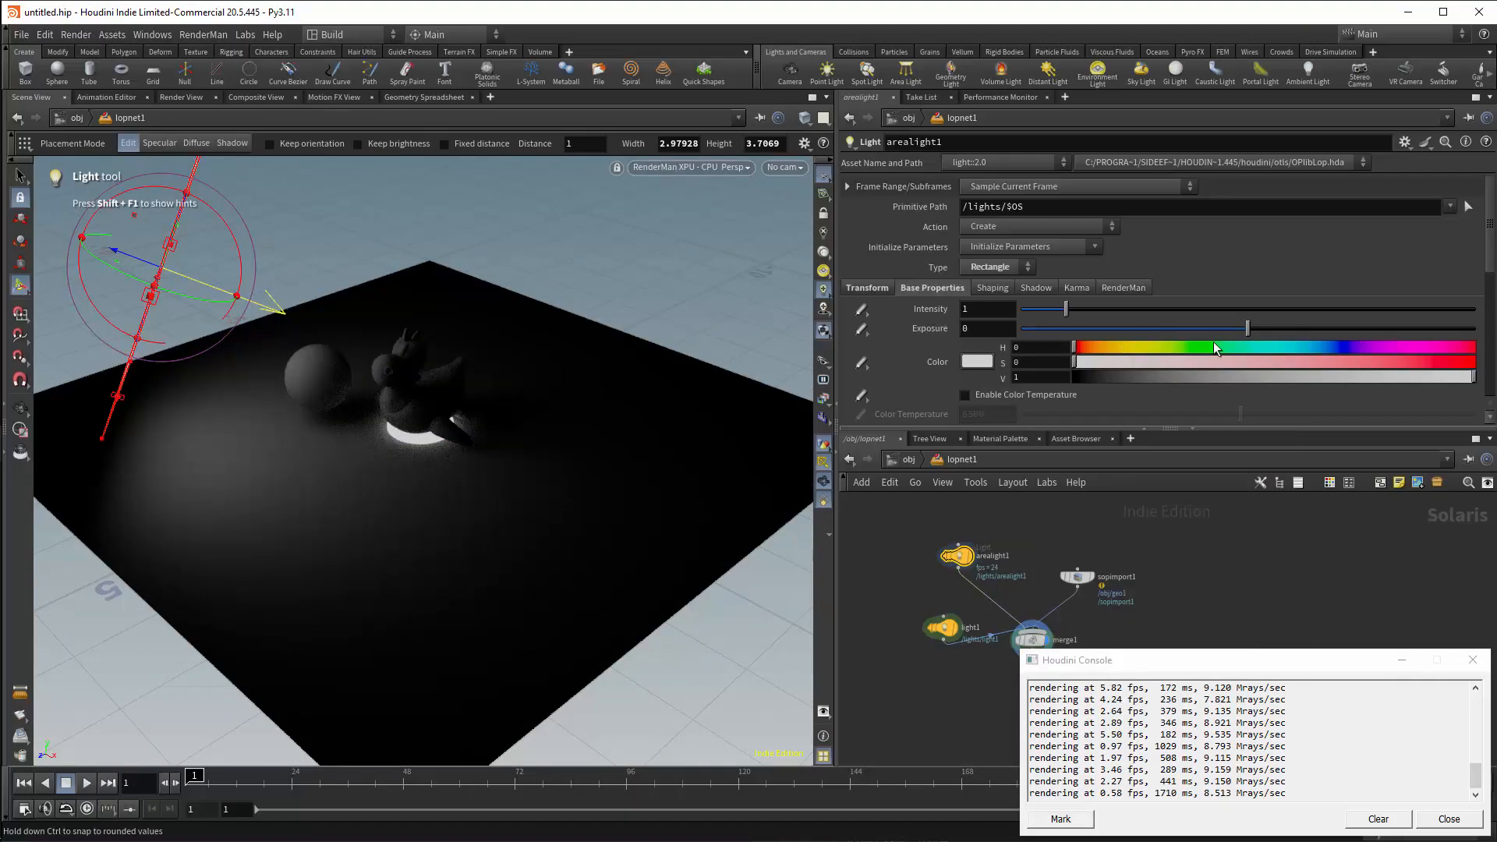
drag(1098, 347, 1117, 347)
click(977, 361)
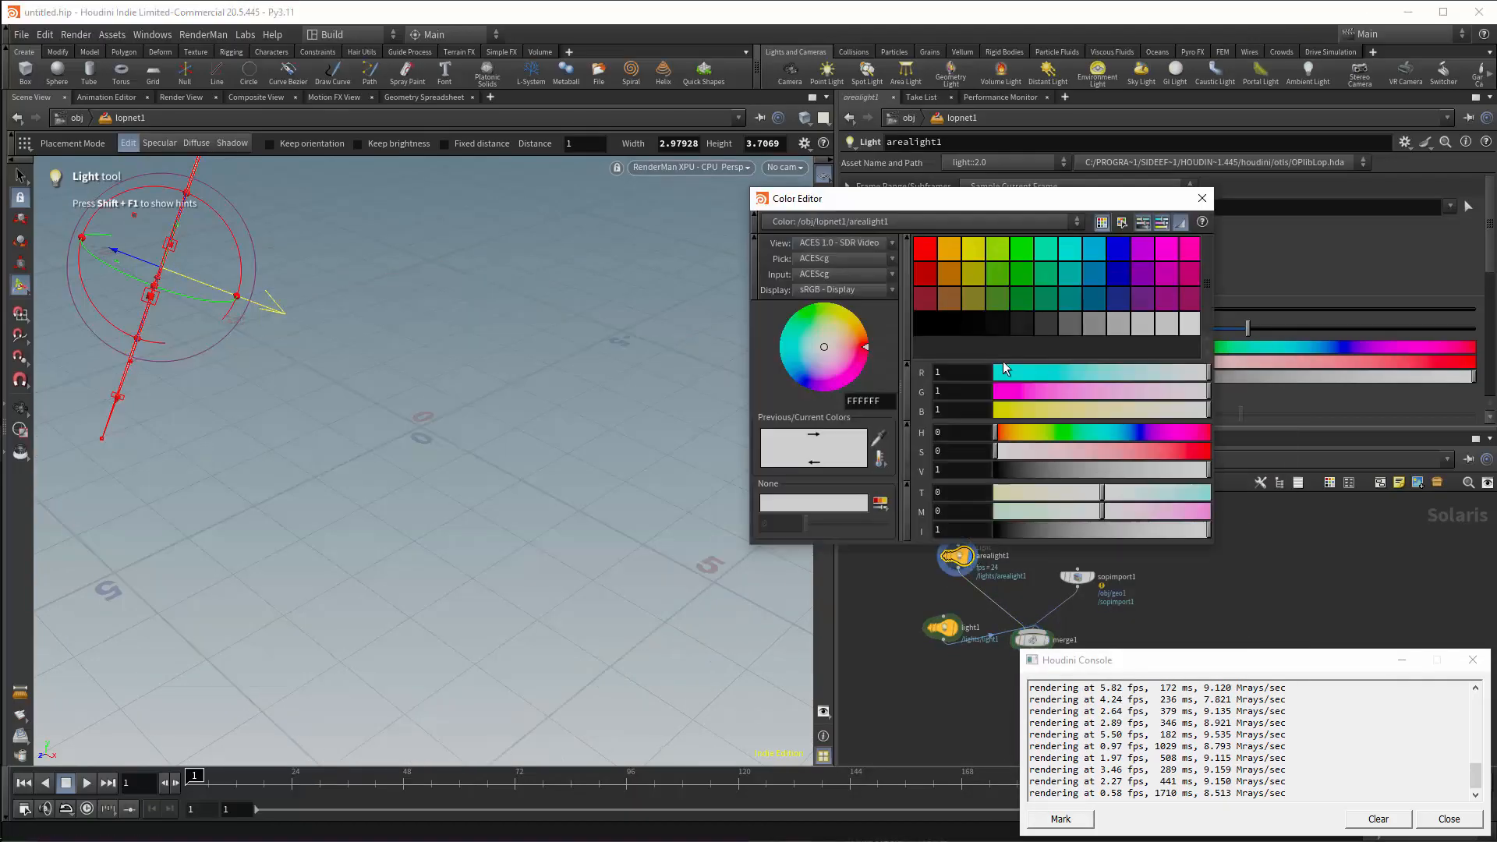
click(1031, 408)
drag(1031, 409, 1040, 409)
click(1202, 198)
click(1372, 361)
click(1048, 640)
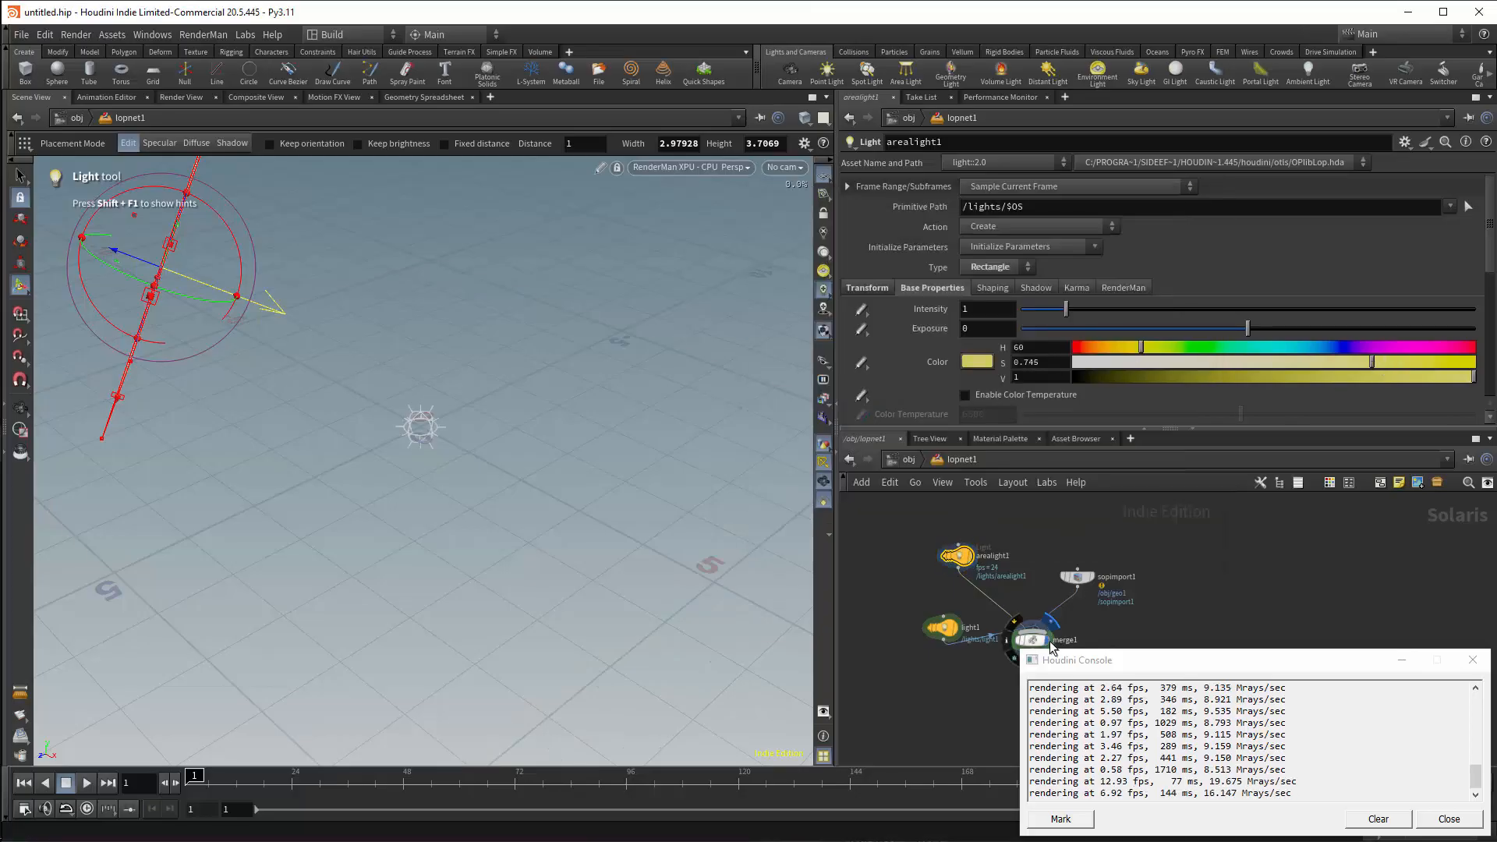
Tint the point light pale cyan with hue 171 and saturation 0.244, and raise it above the rubber toy.
drag(1255, 359, 1177, 364)
drag(898, 597, 898, 595)
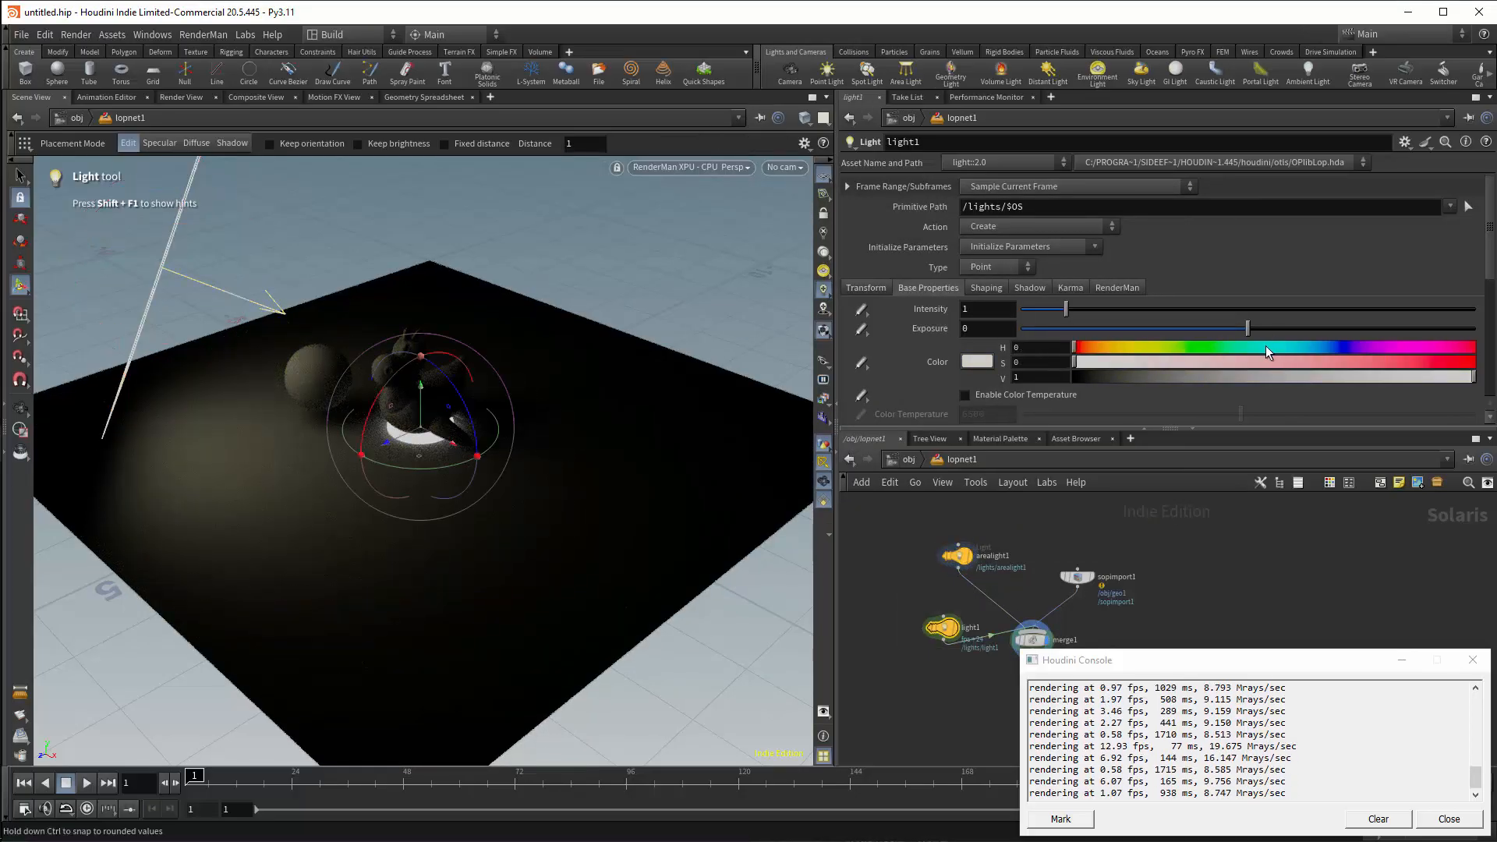
drag(578, 361, 610, 351)
alt+drag(609, 351, 604, 331)
drag(604, 343, 606, 279)
alt+drag(607, 279, 392, 292)
drag(385, 284, 388, 246)
alt+drag(387, 245, 569, 387)
alt+right_drag(569, 387, 522, 426)
alt+drag(545, 414, 721, 591)
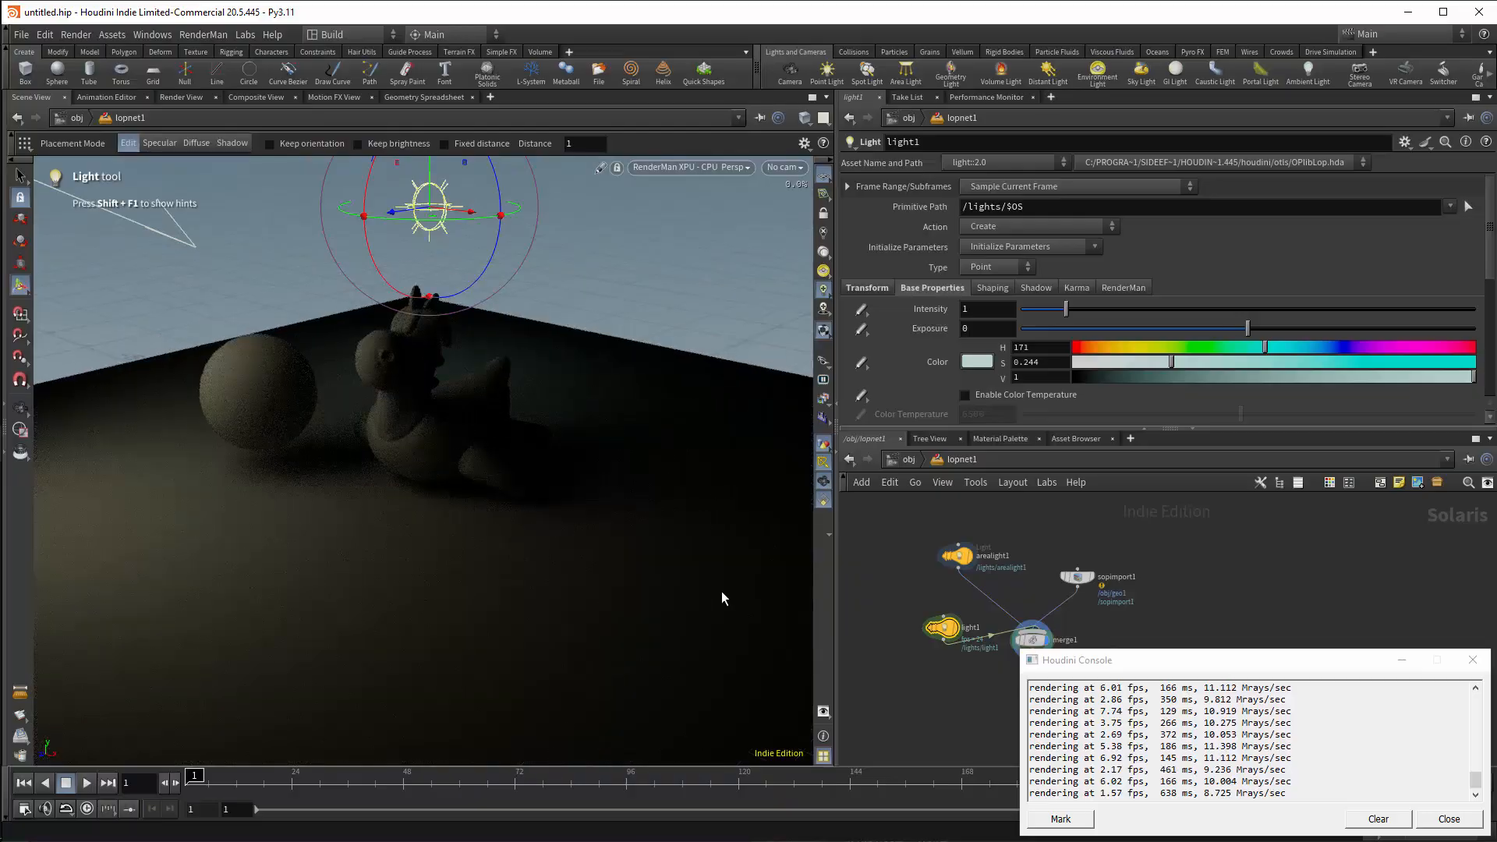